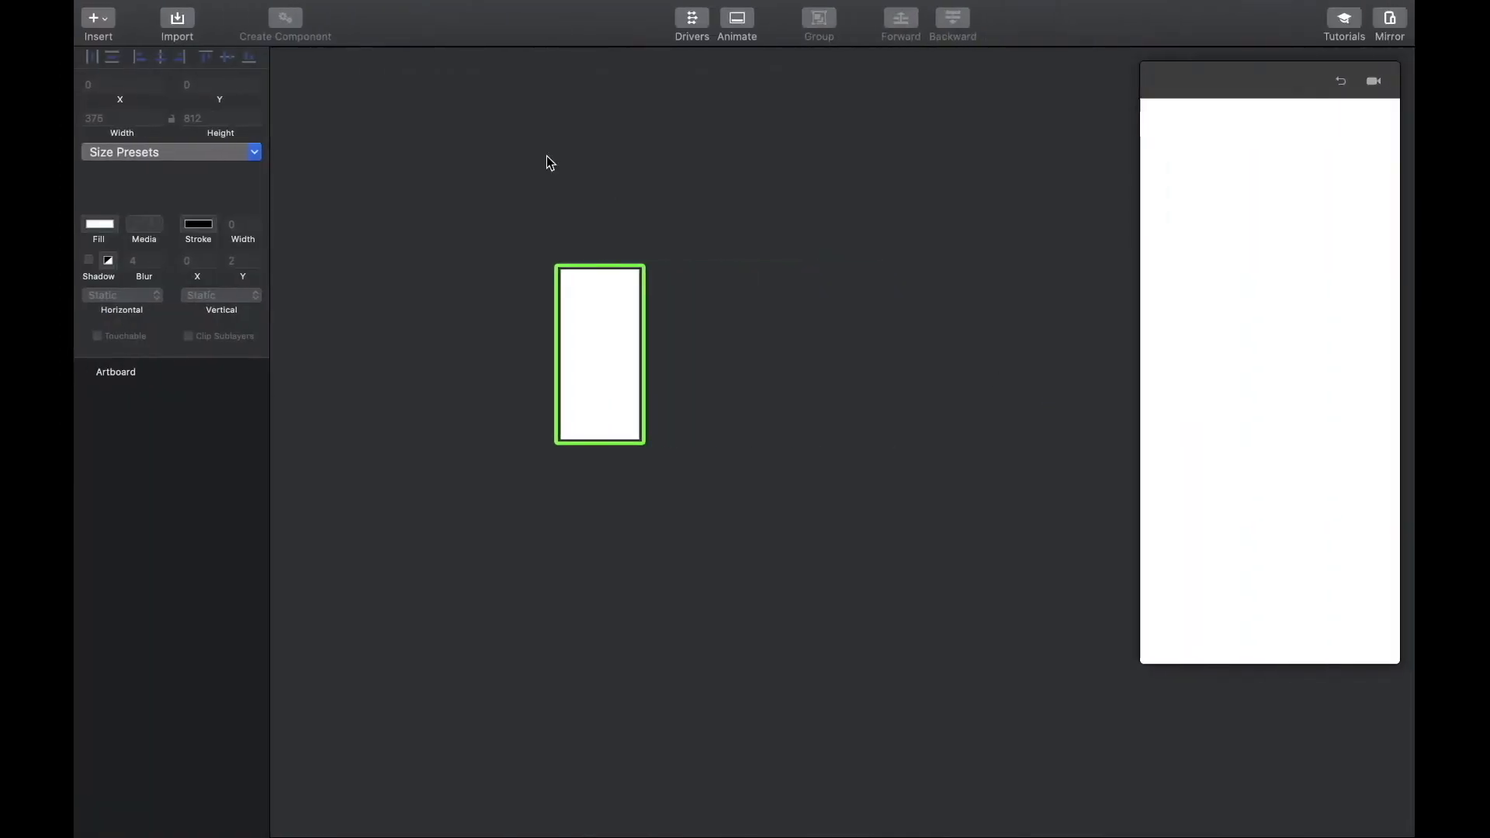
- Import the selected artboards from the Sketch document principle-series_all-episodes at 1x
left_click(180, 18)
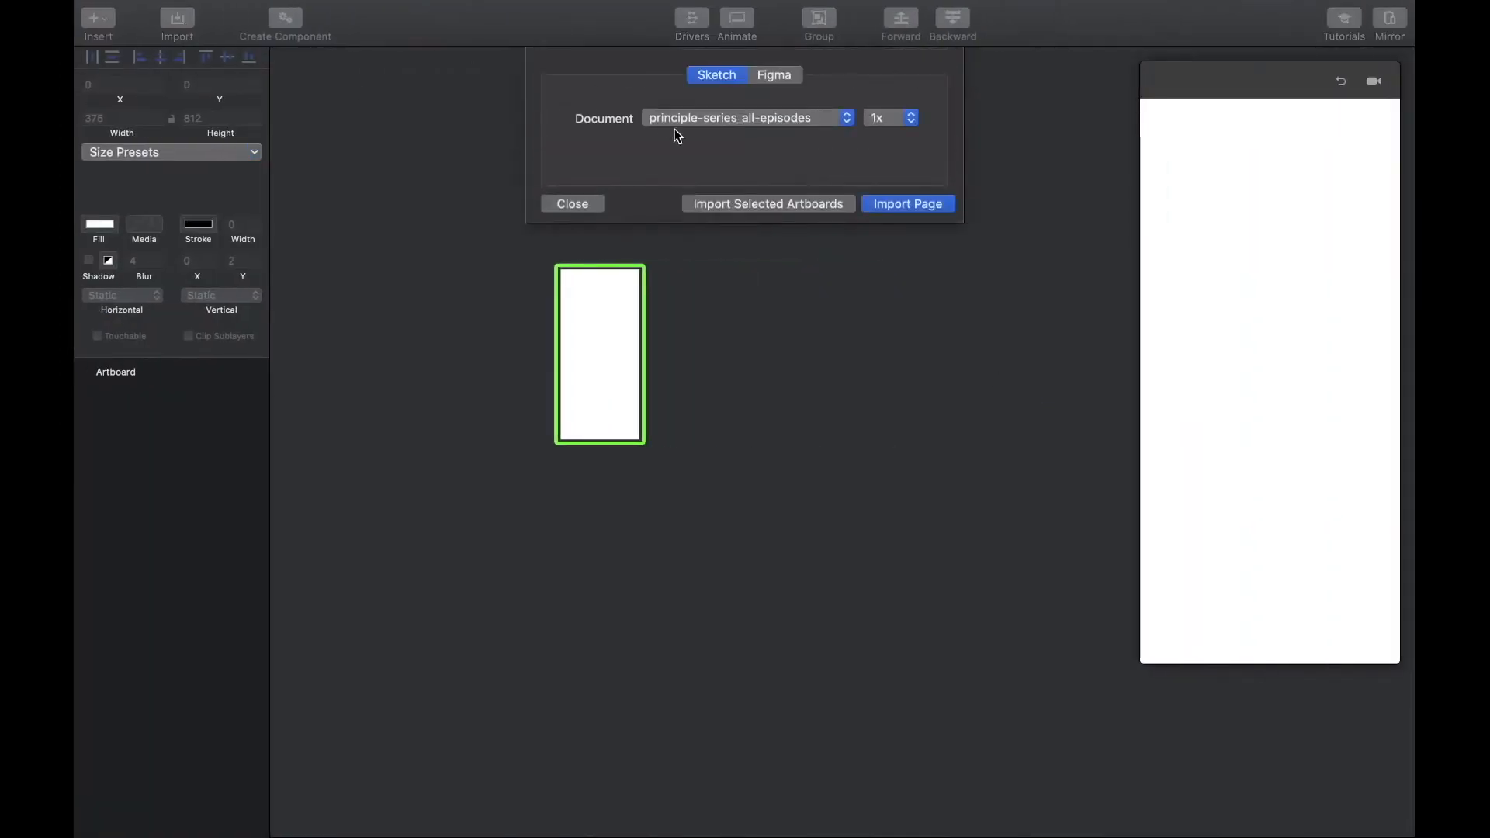
left_click(708, 202)
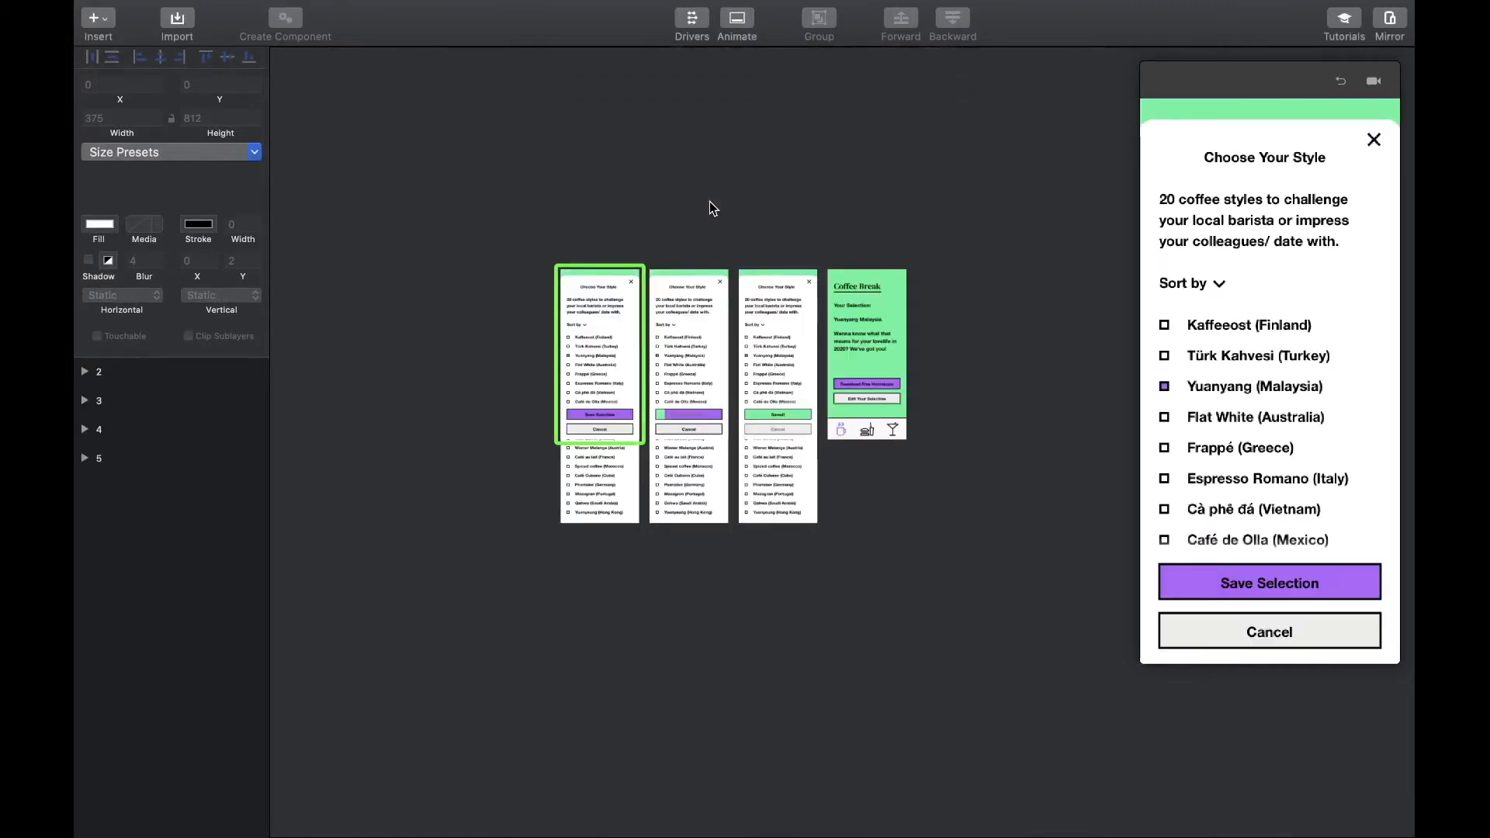
scroll(566, 485, "up", 5)
scroll(565, 486, "right", 3)
scroll(565, 486, "up", 2)
scroll(566, 486, "up", 2)
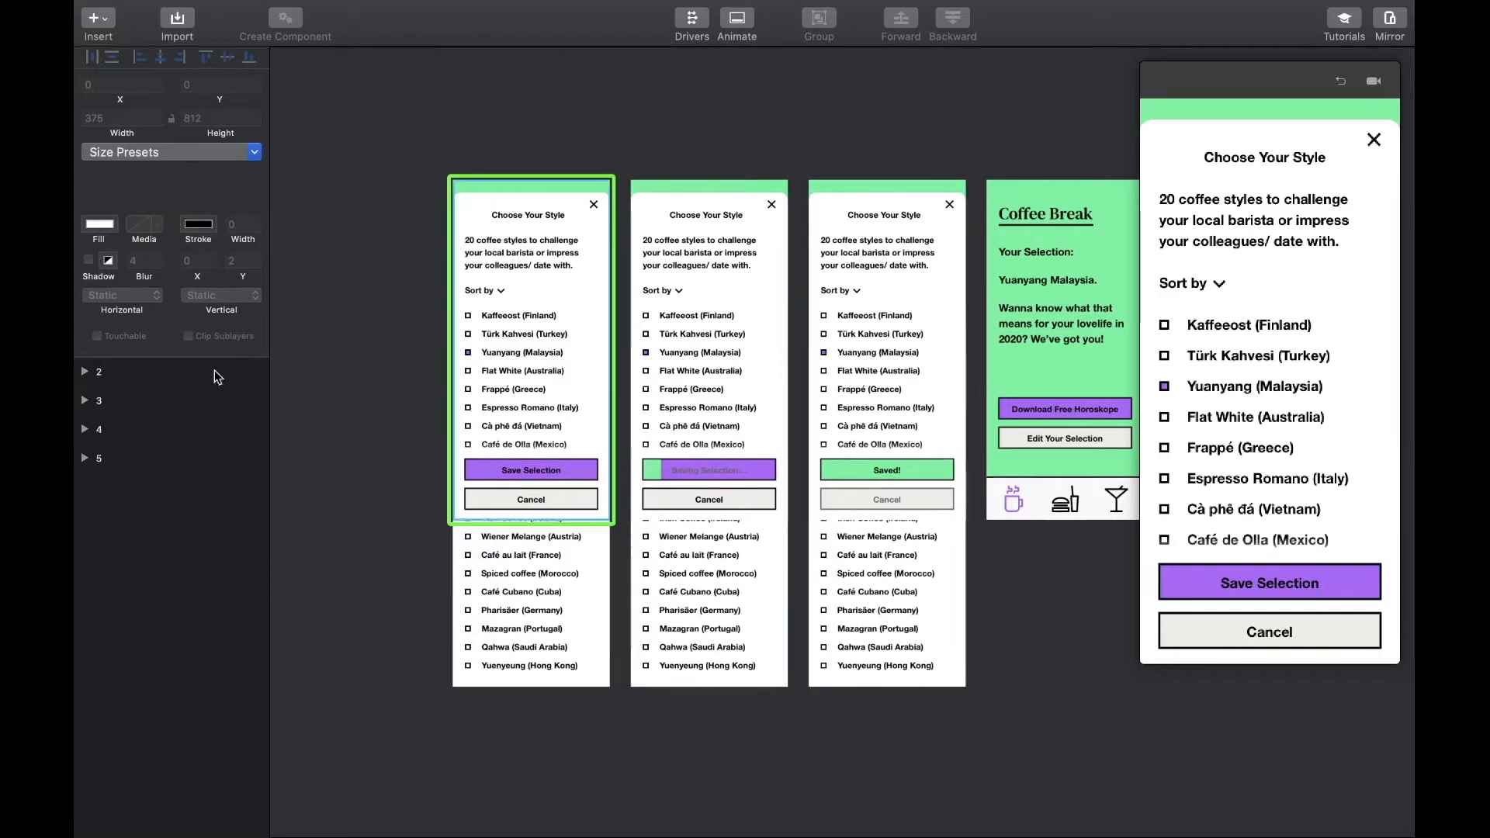
- Rename the Save Selection button's CTA-1 group in artboard 2 as CTA-1_active
left_click(85, 372)
left_click(85, 487)
left_click(85, 603)
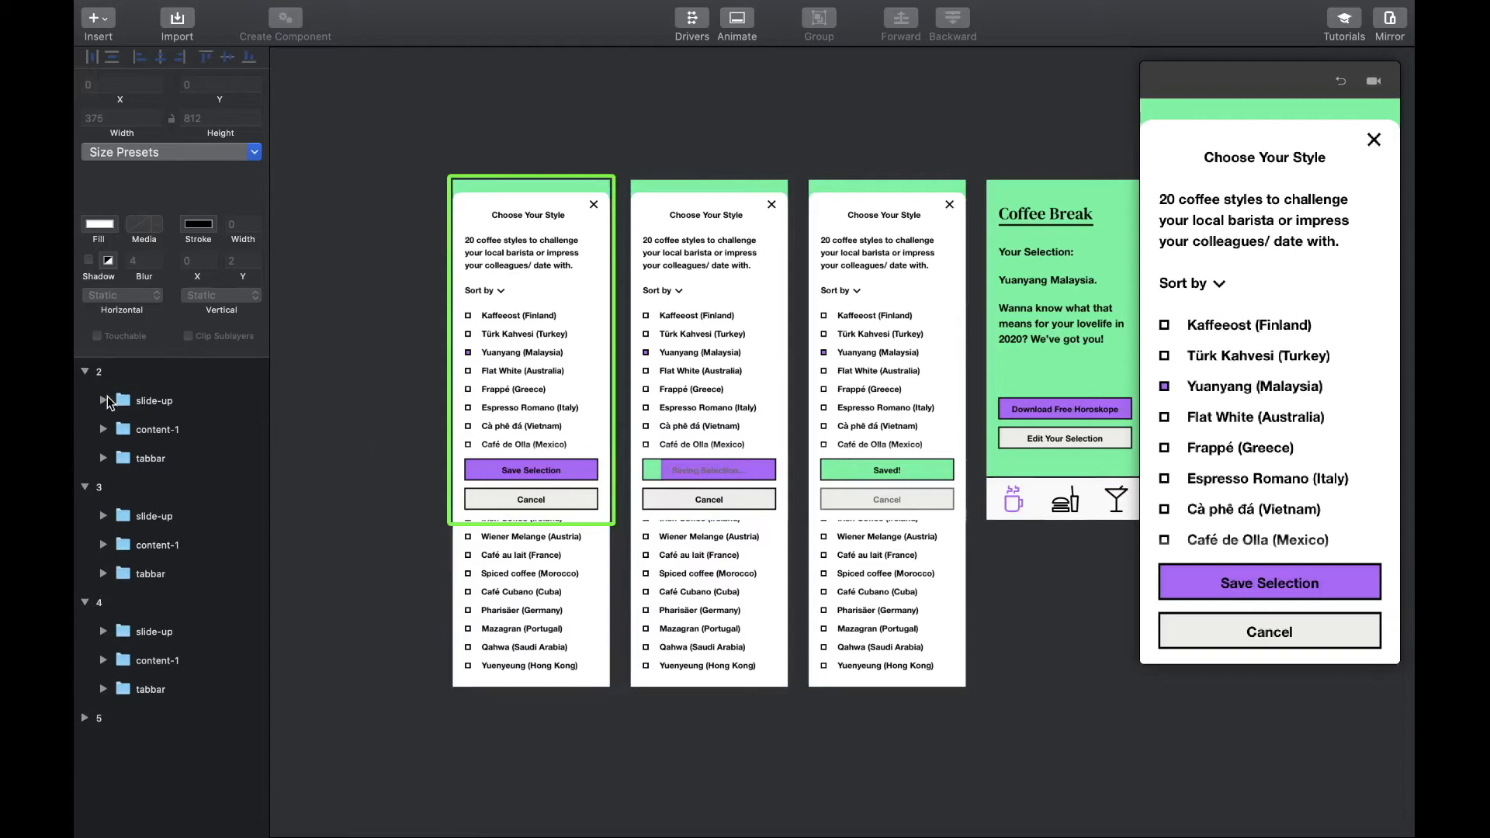
left_click(105, 399)
left_click(122, 429)
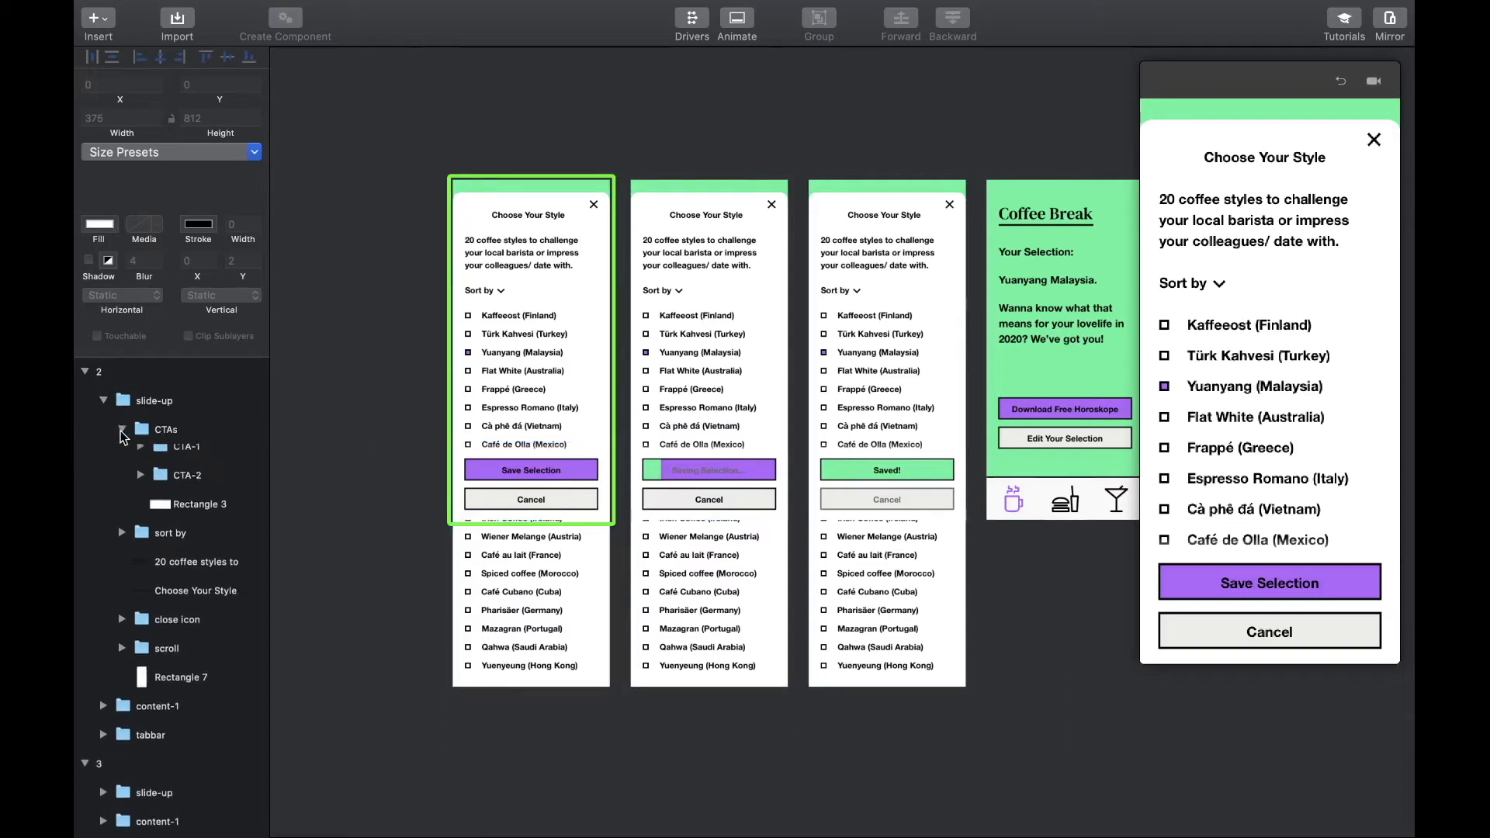
left_click(159, 461)
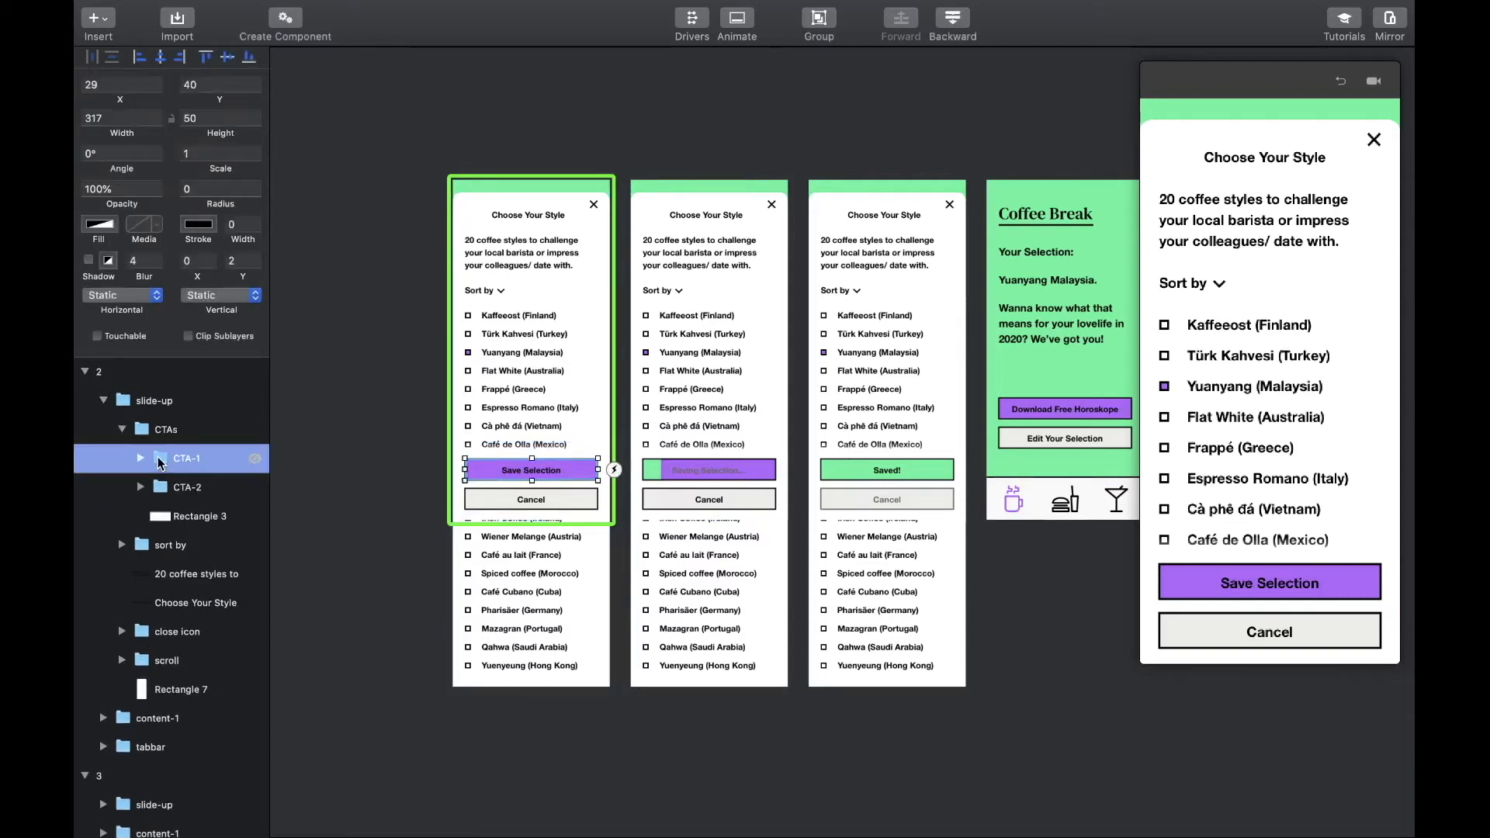
double_click(198, 463)
key("Right")
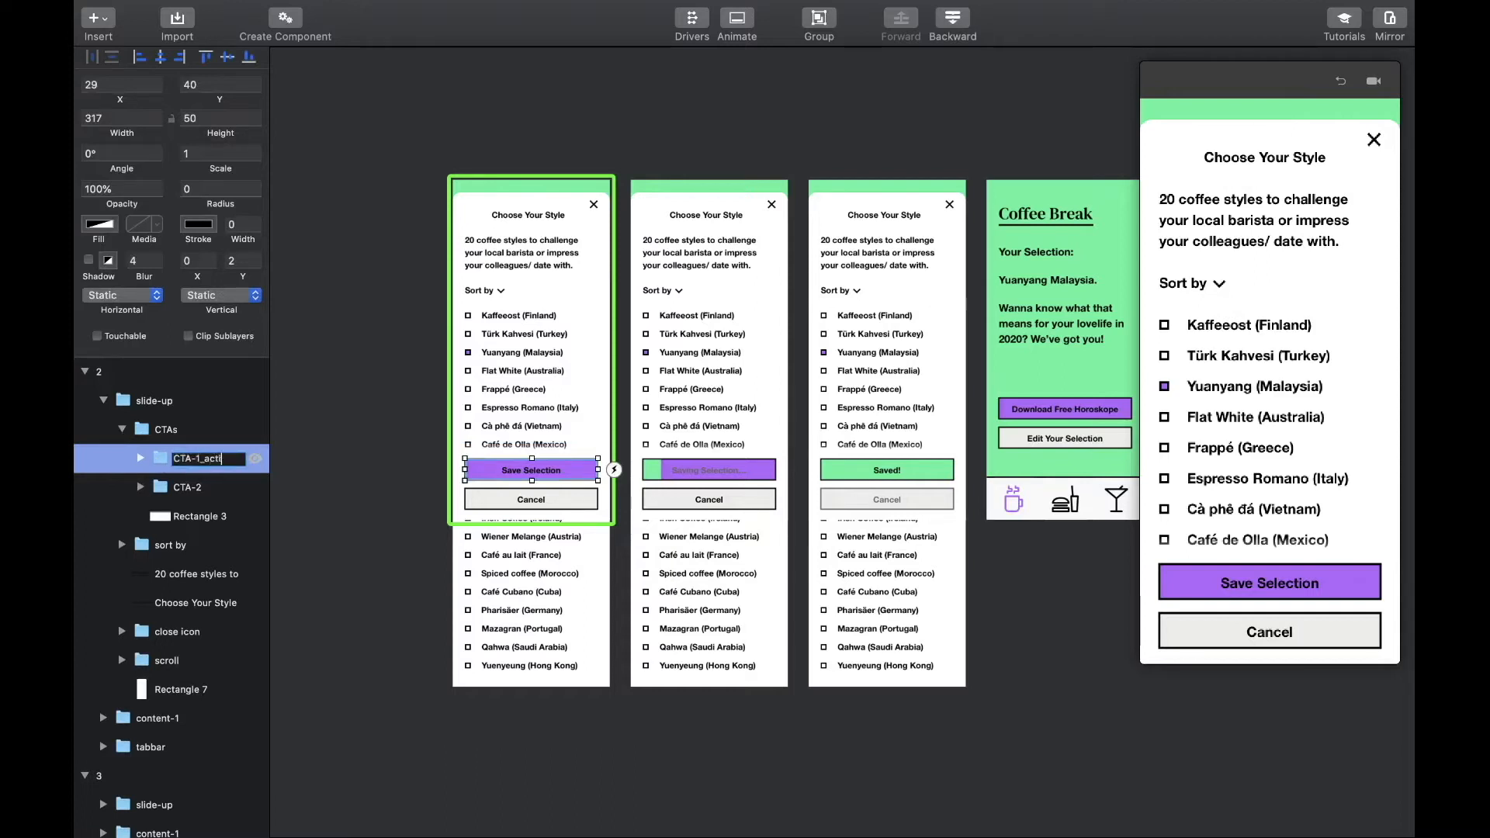
key("Return")
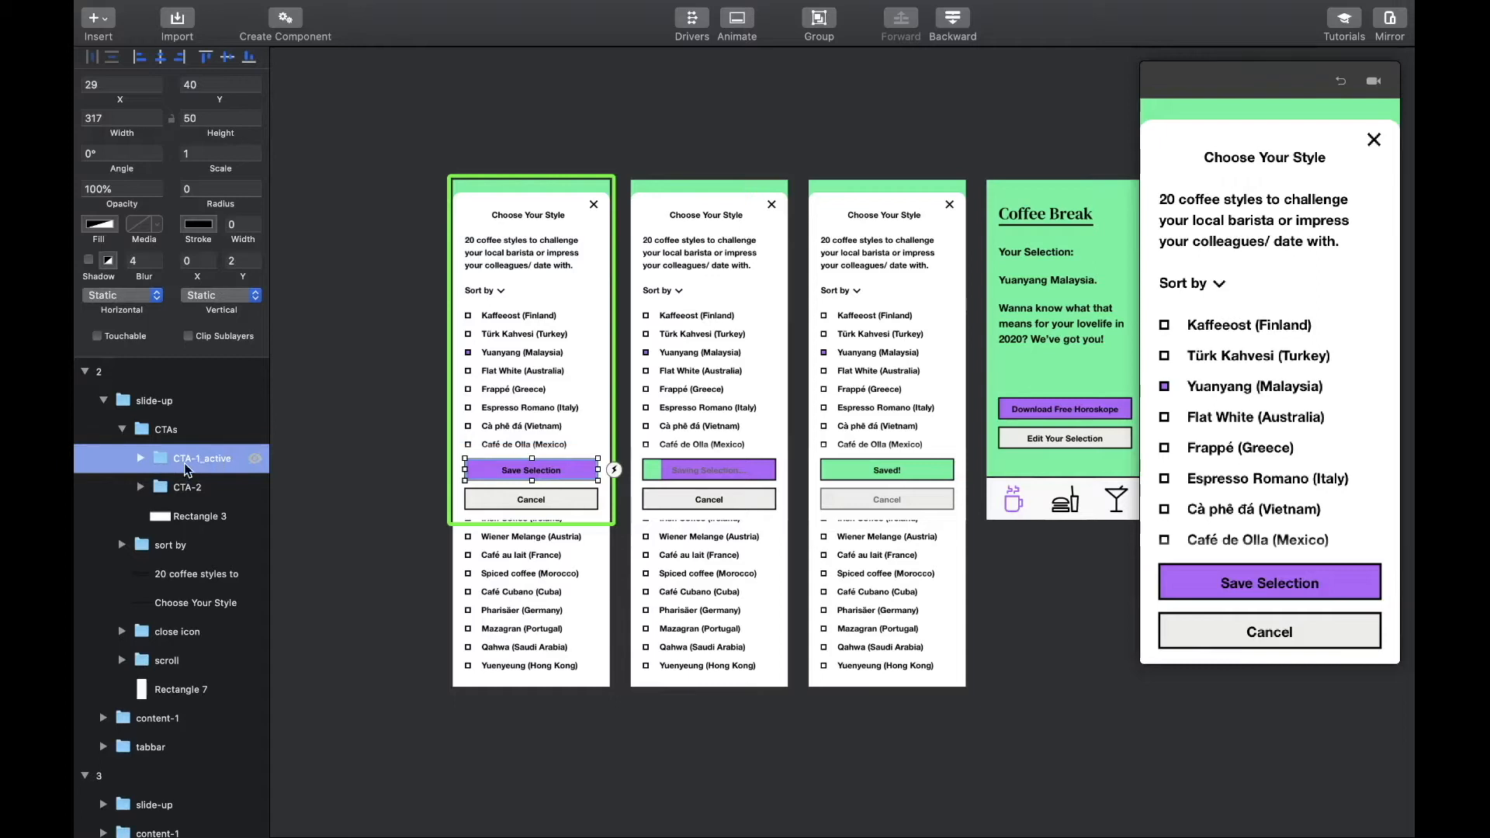
- Rename the Saving Selection button's CTA-1 group in artboard 3 as CTA-1_loading
left_click(709, 467)
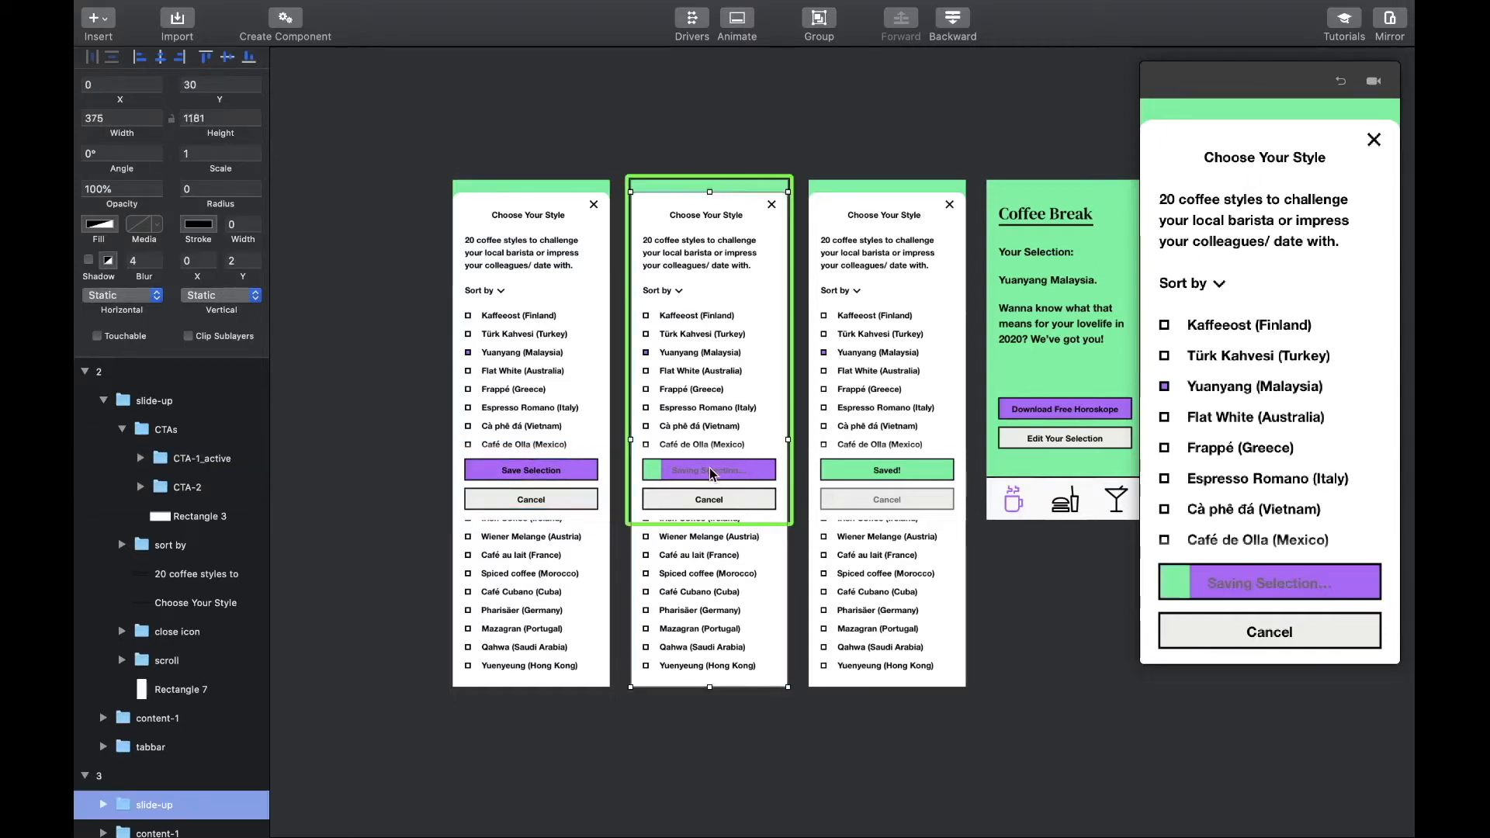
double_click(709, 467)
left_click(661, 485)
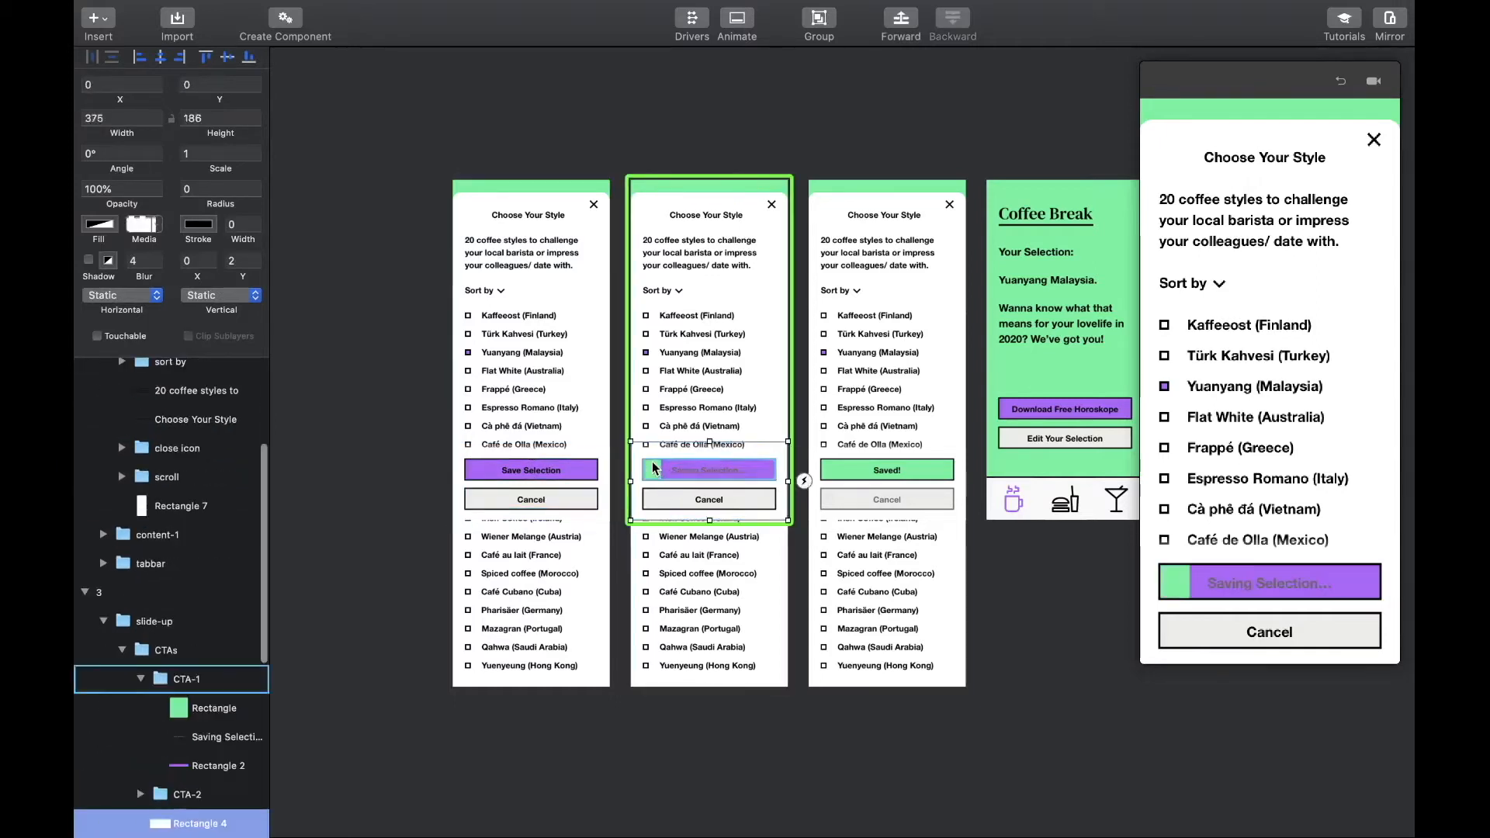
left_click(653, 468)
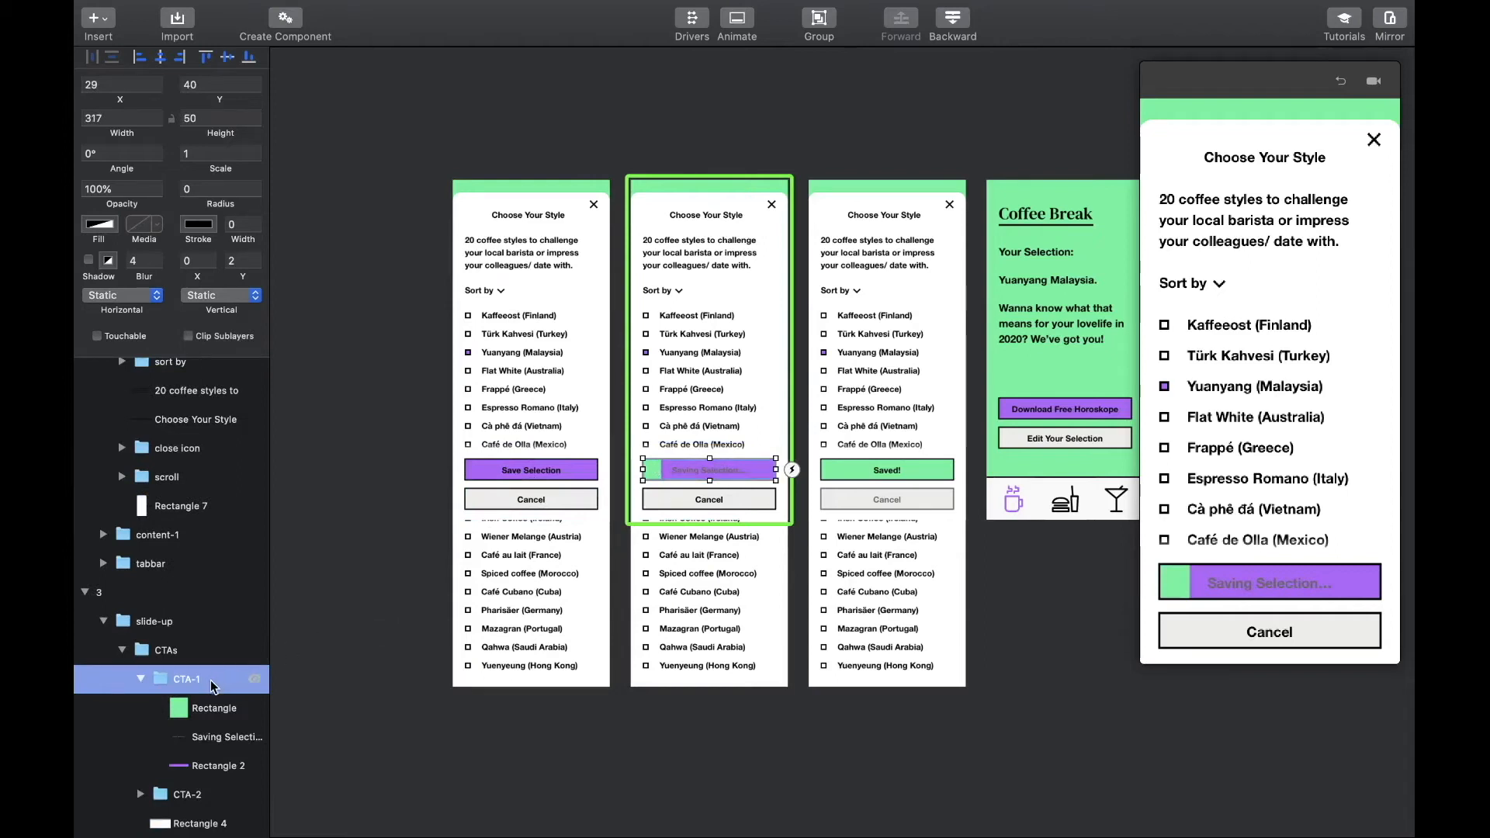
key("super+r")
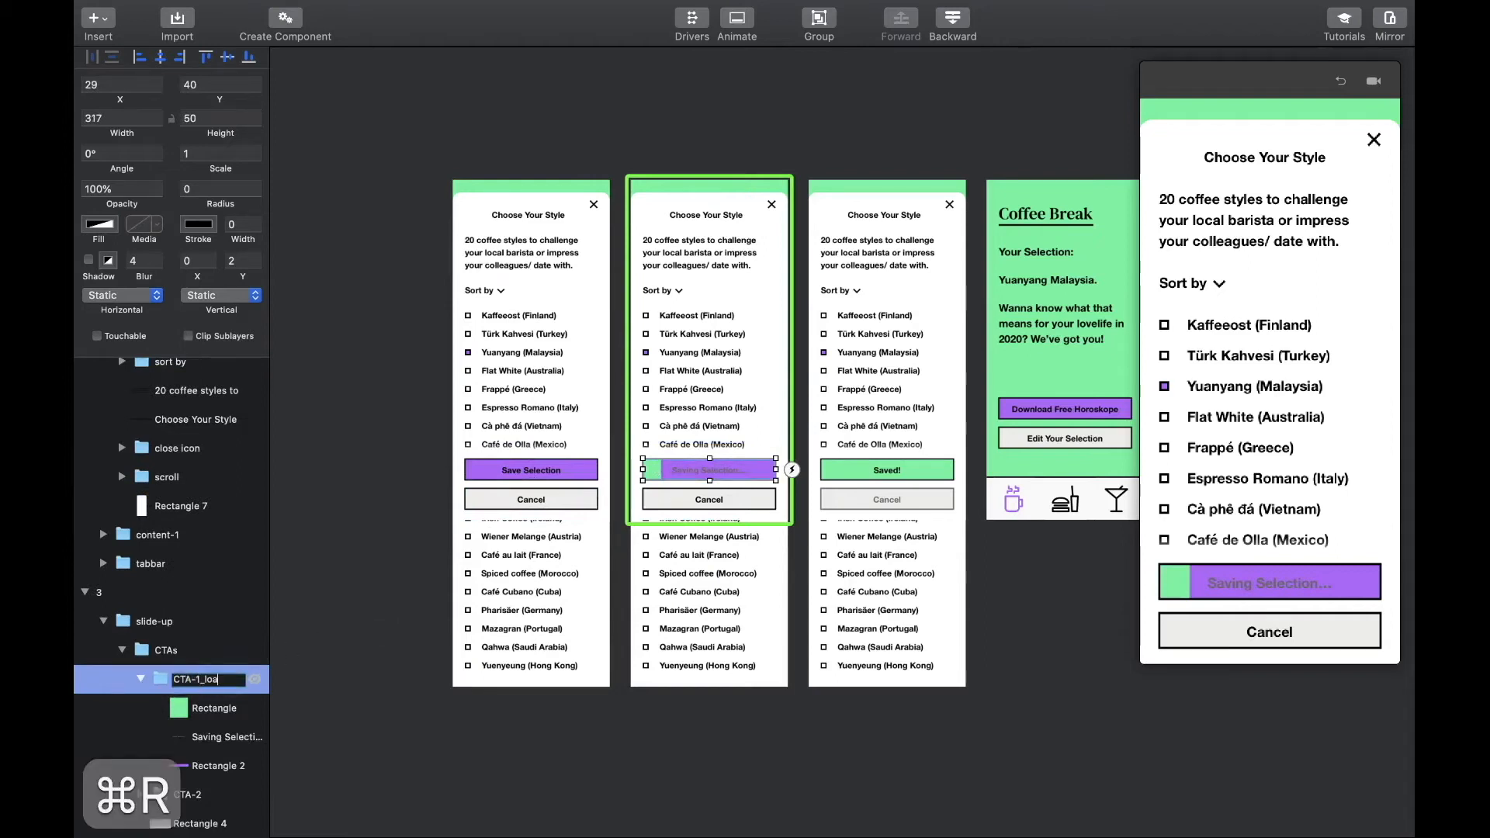
key("Return")
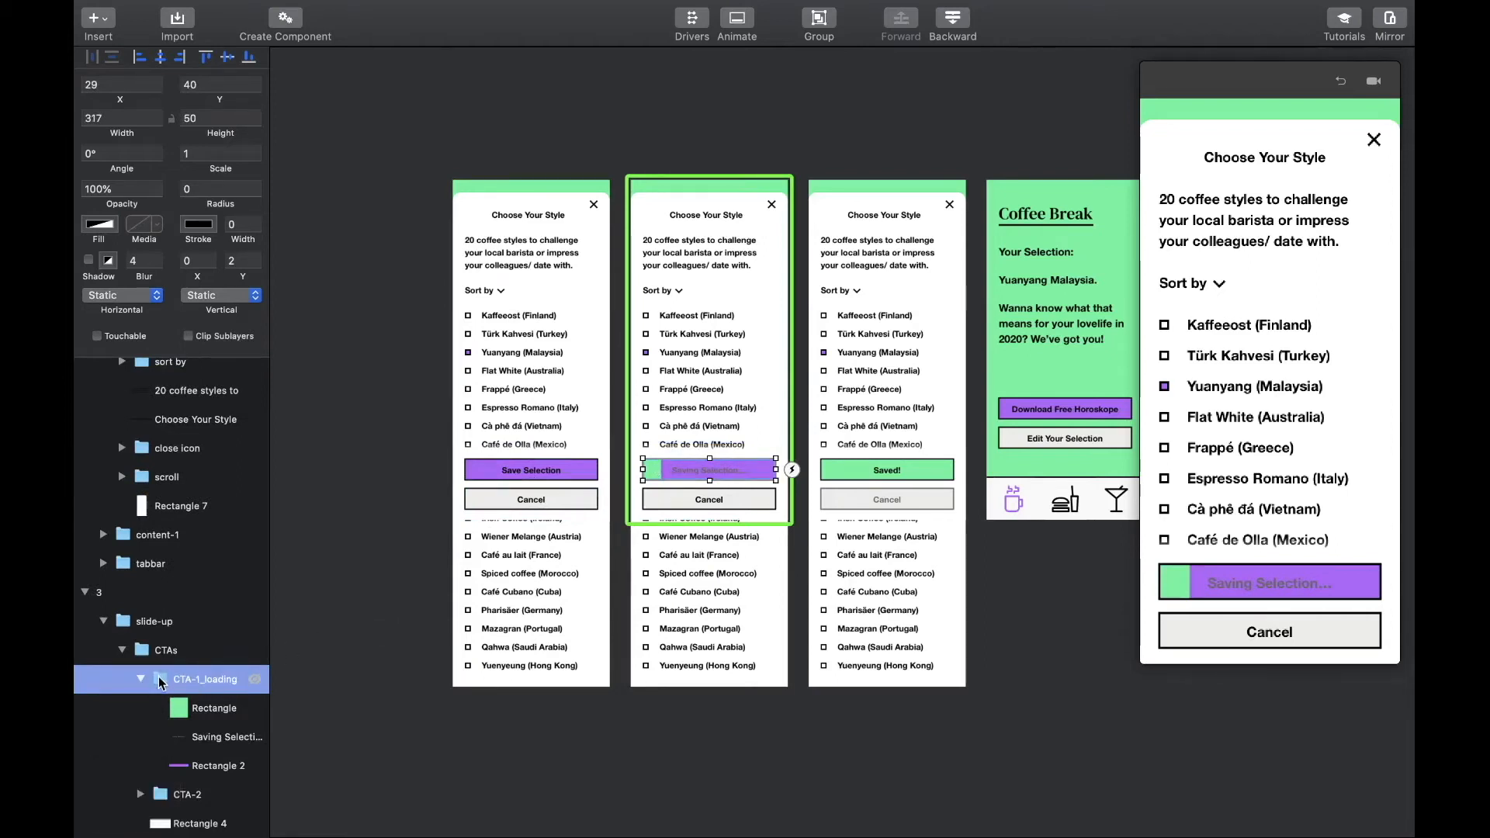
- Copy the CTA-1_loading group into artboard 2's CTAs group, directly above CTA-1_active
key("super+c")
scroll(158, 676, "up", 5)
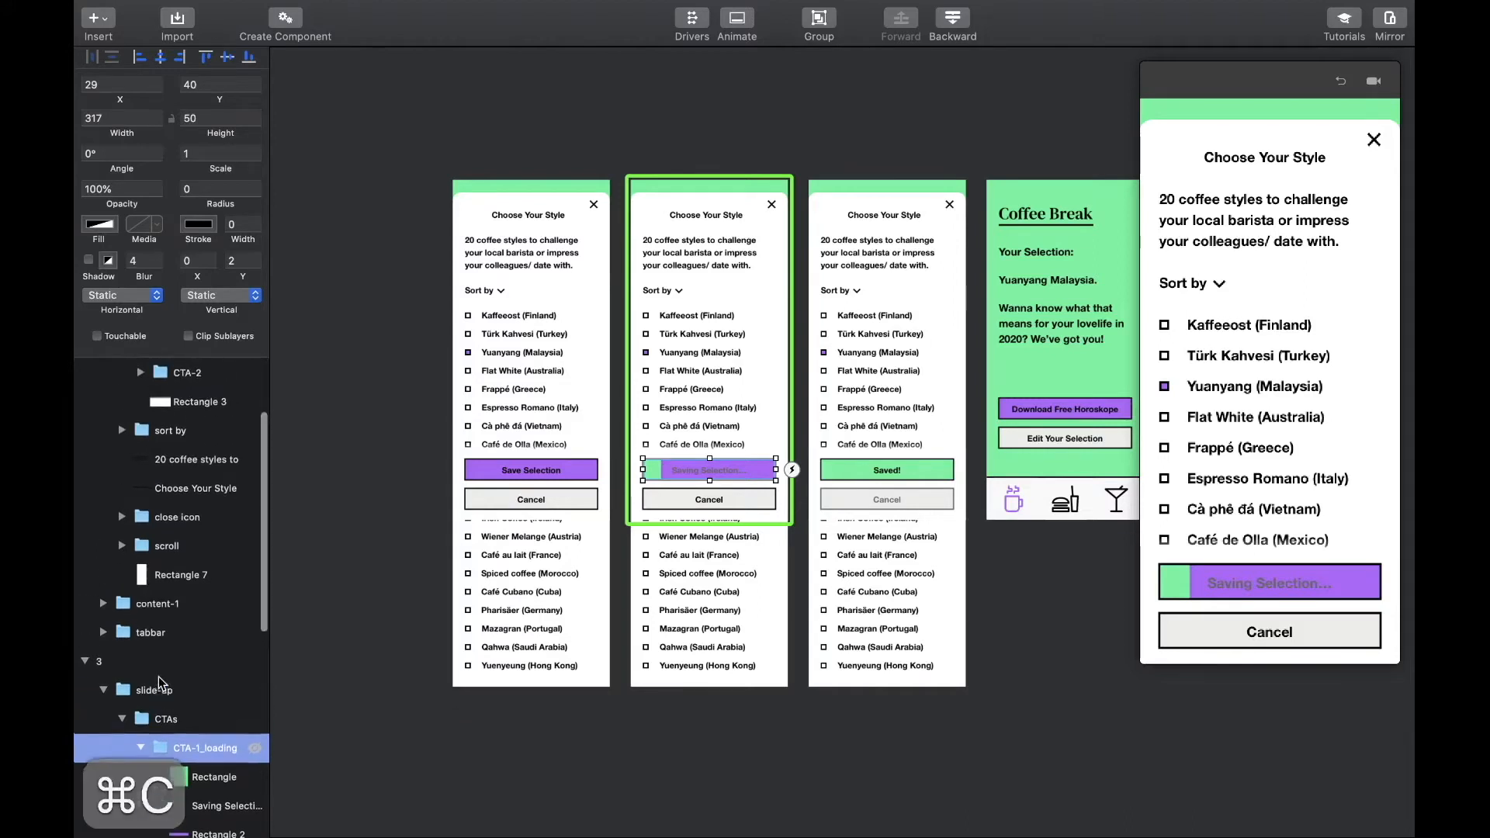
left_click(163, 458)
key("super+v")
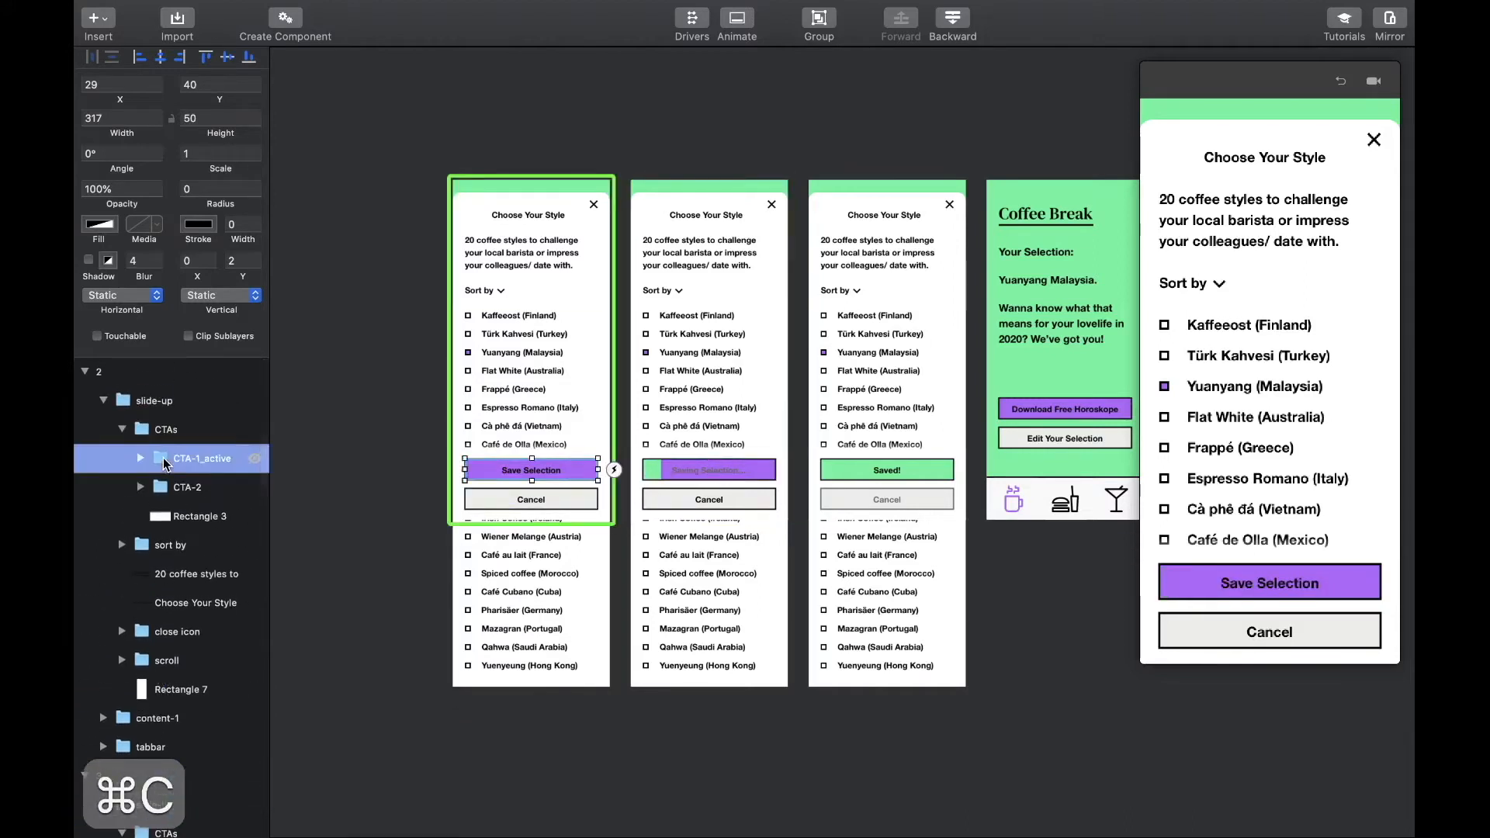
- Rename the Saved! button's CTA-1 group in artboard 4 as CTA-1_success
scroll(163, 458, "down", 2)
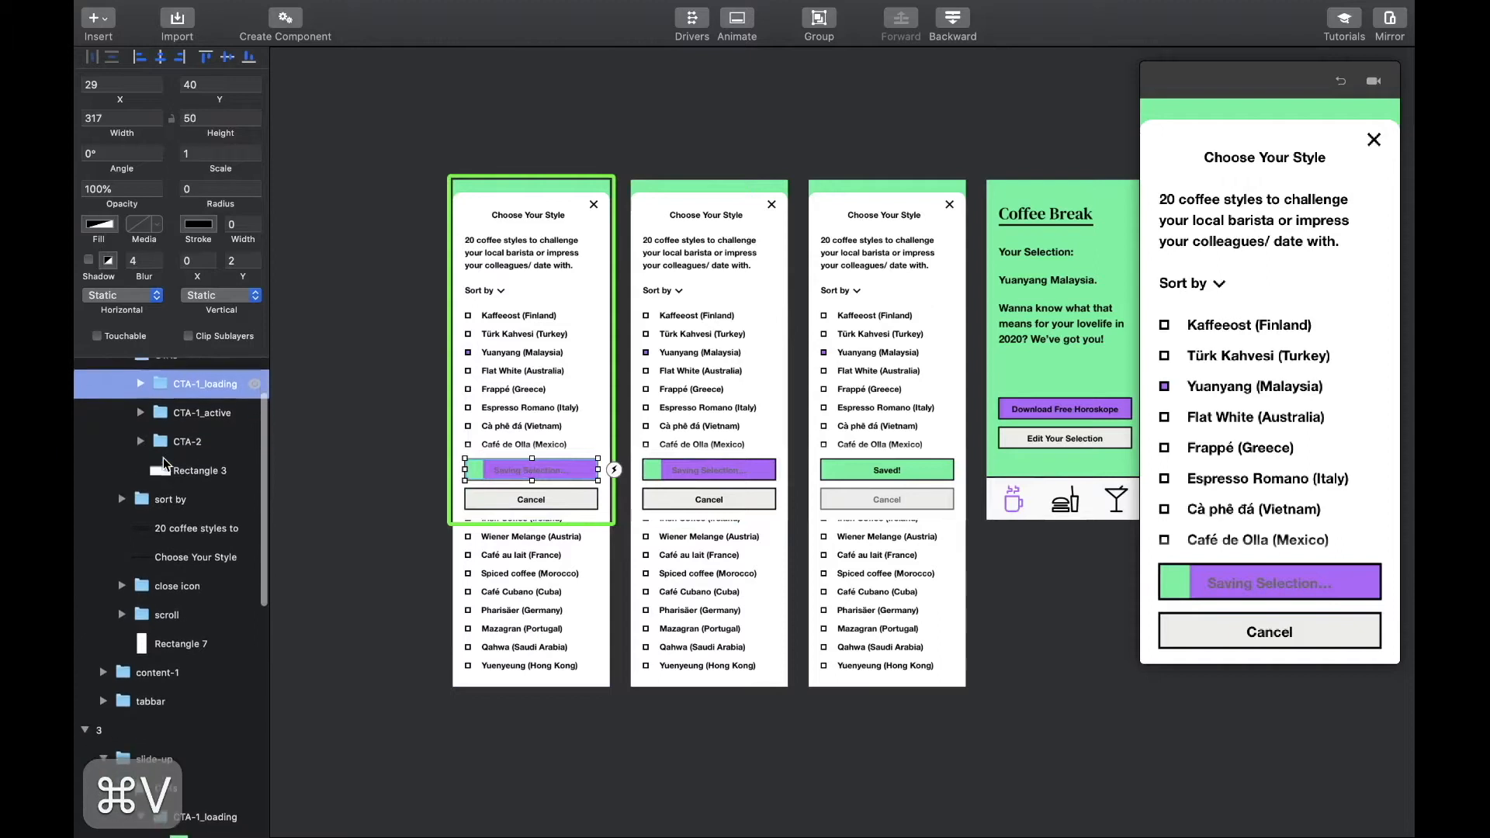
left_click(830, 473)
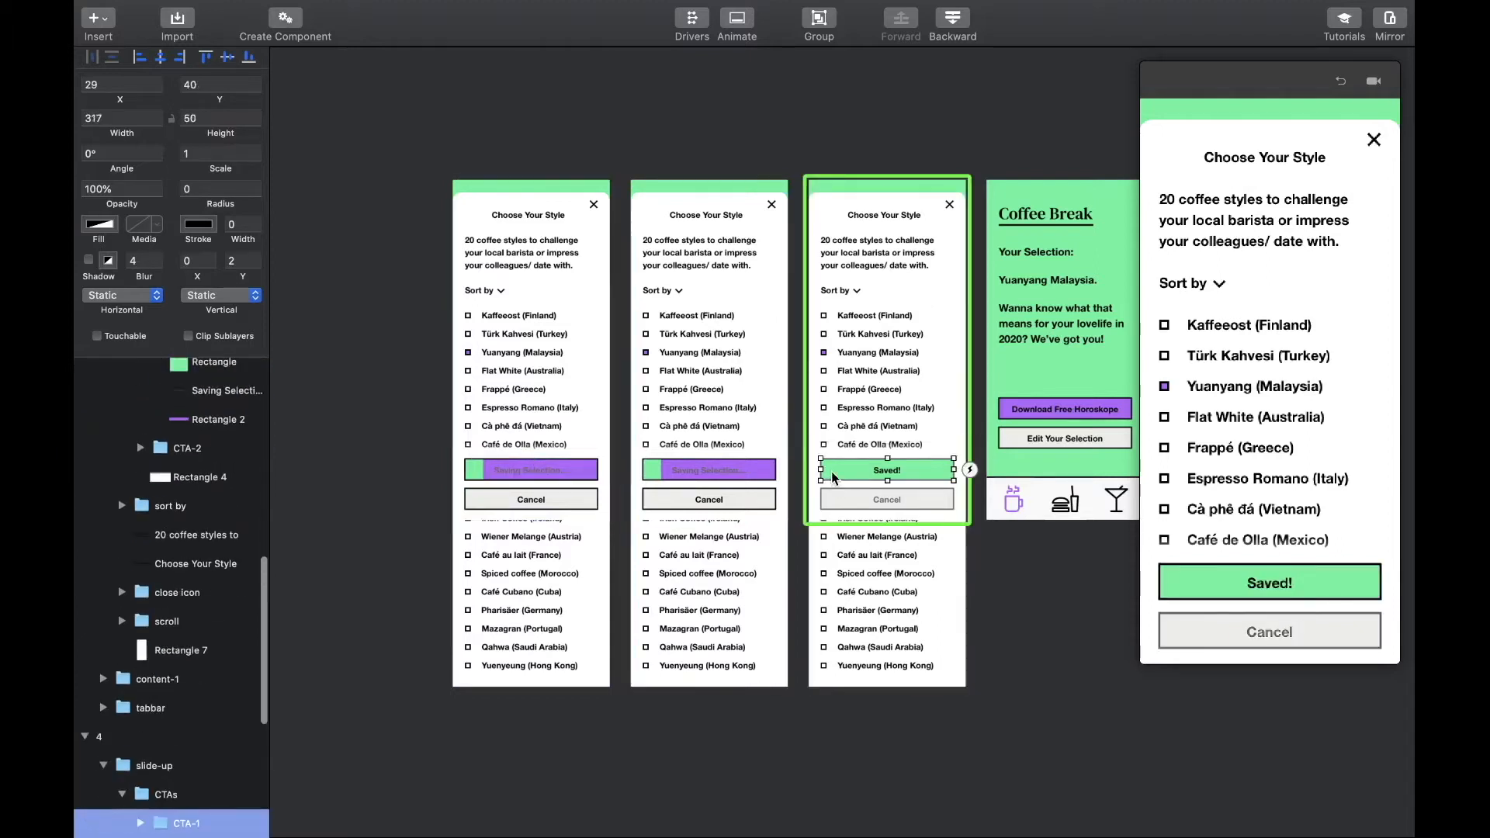
scroll(207, 668, "down", 2)
double_click(186, 758)
type("_success")
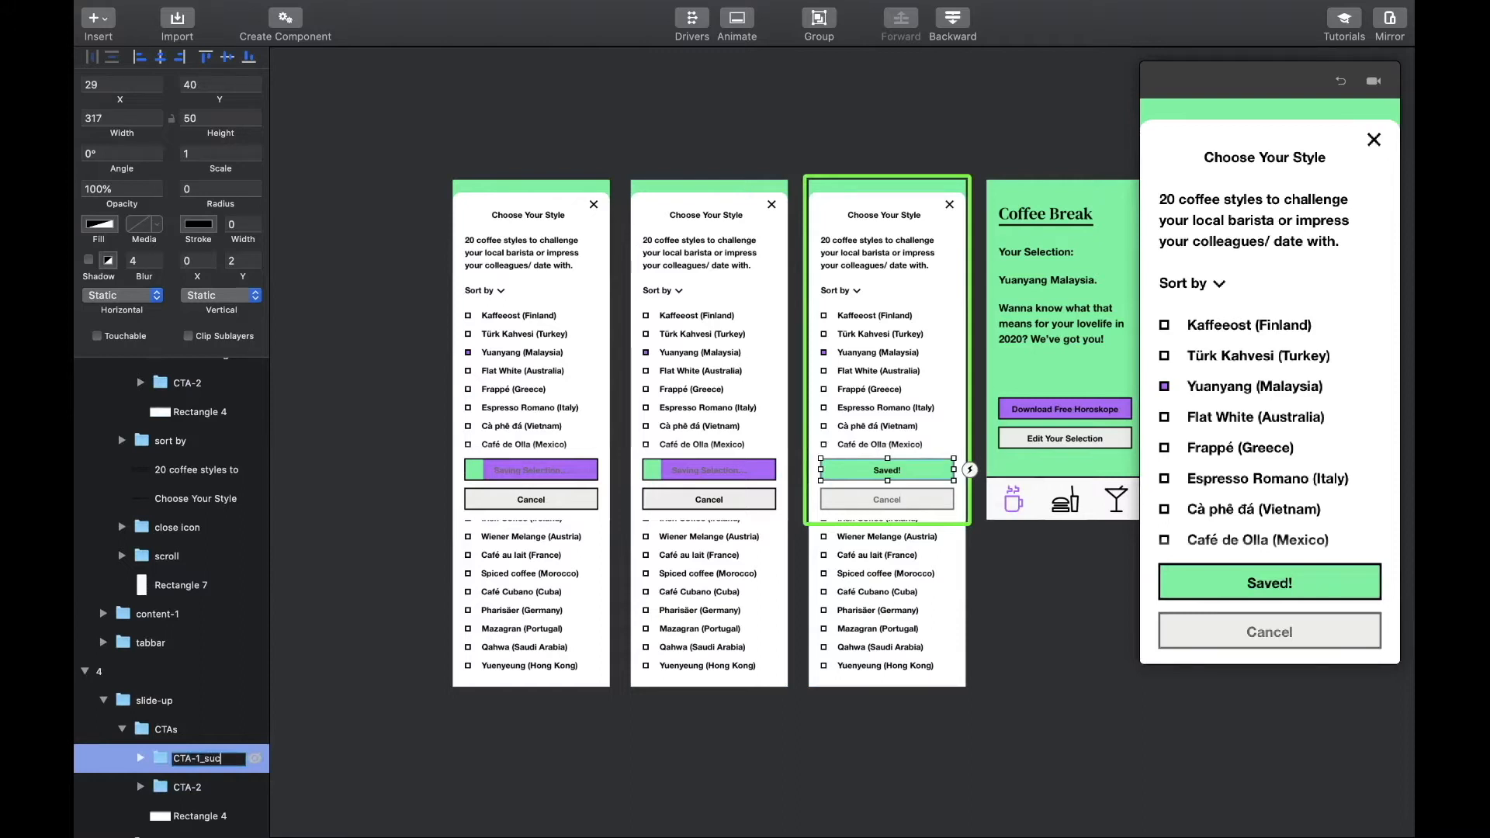
key("Return")
- Copy the CTA-1_success group into artboard 2's CTAs group, directly above CTA-1_loading
key("super+c")
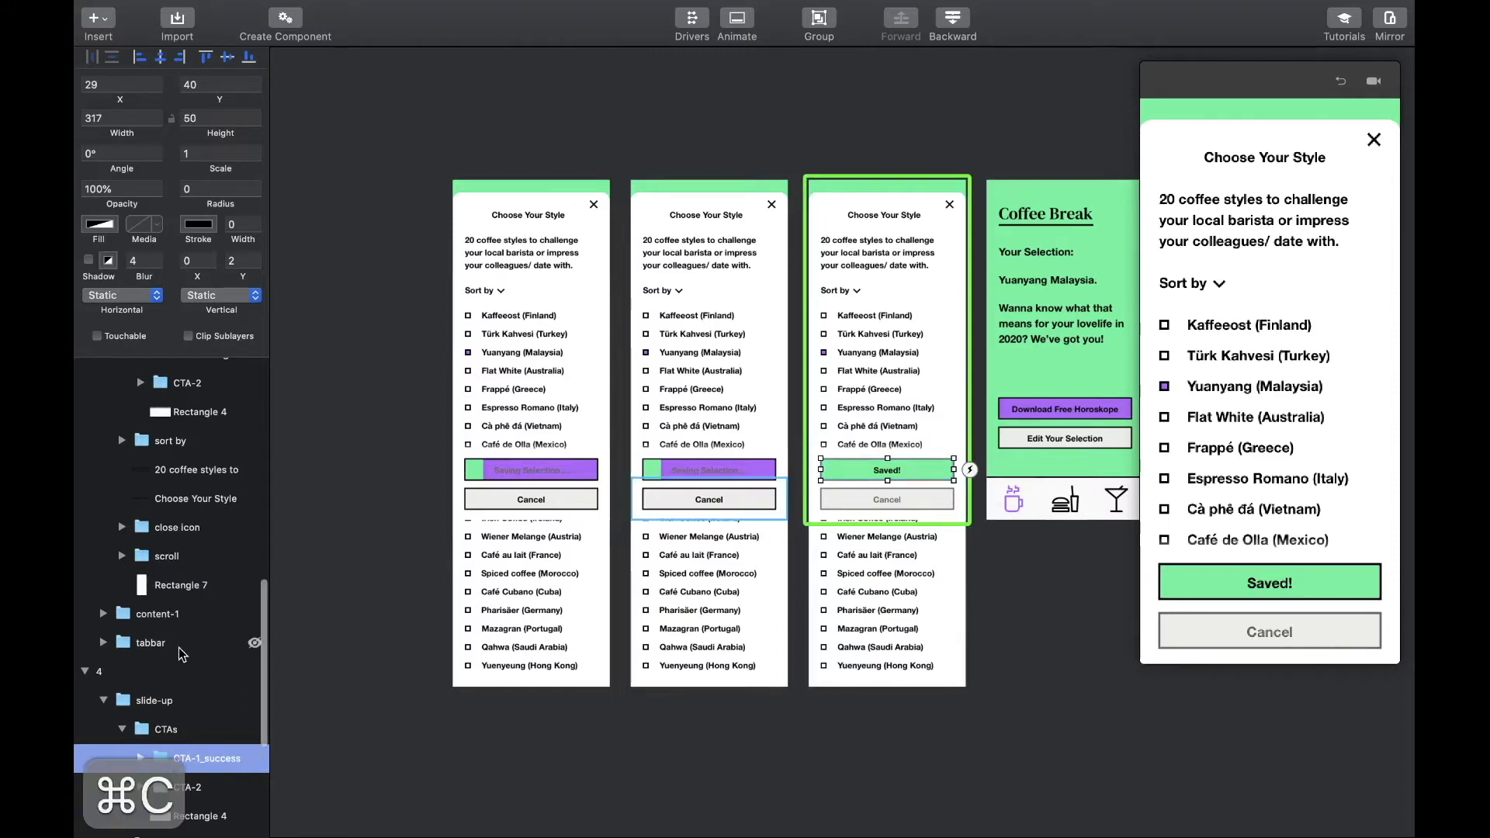
scroll(178, 647, "up", 3)
scroll(178, 647, "up", 6)
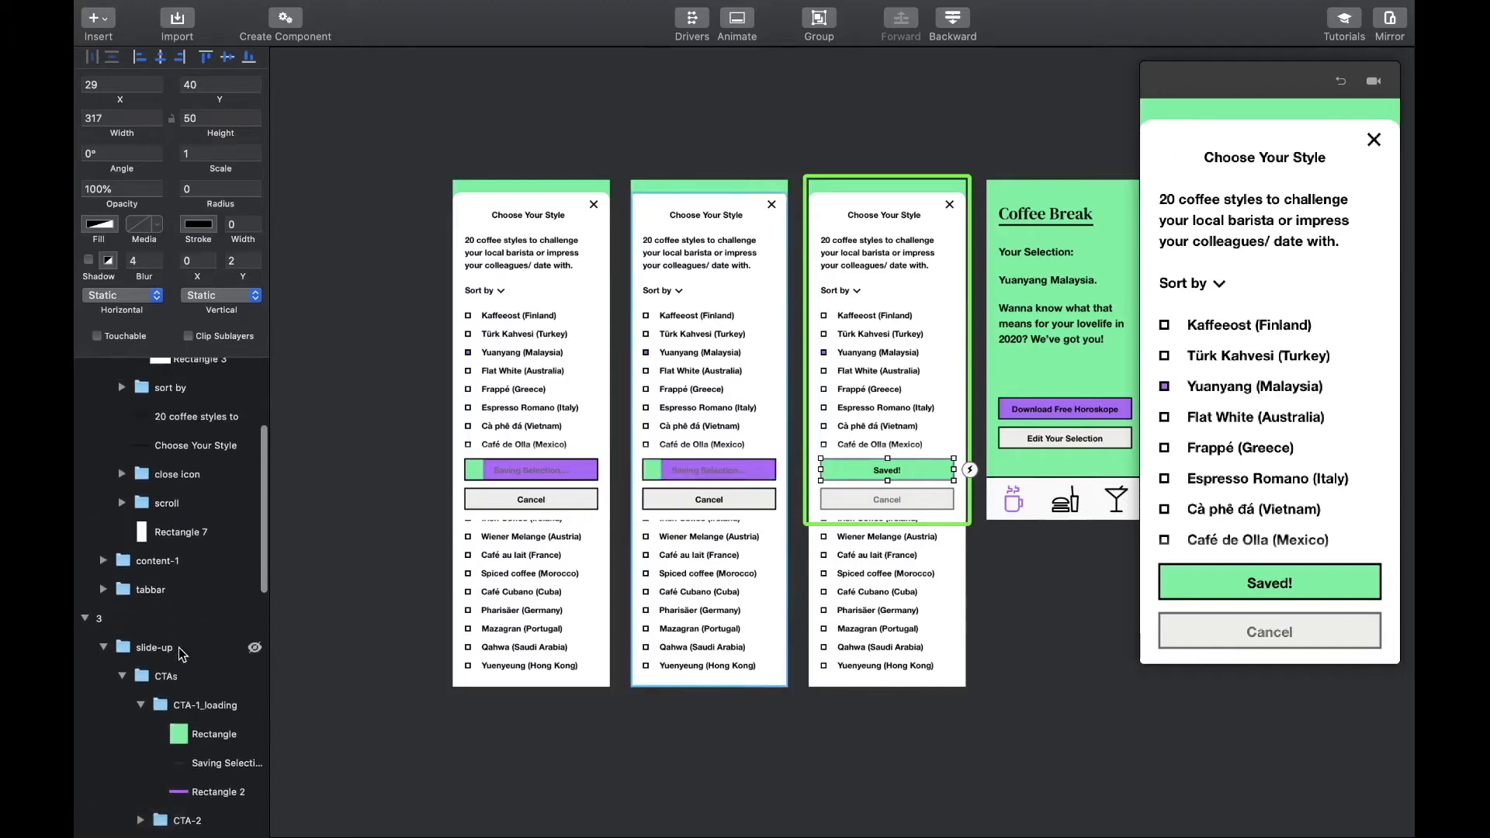
scroll(179, 581, "up", 4)
left_click(188, 436)
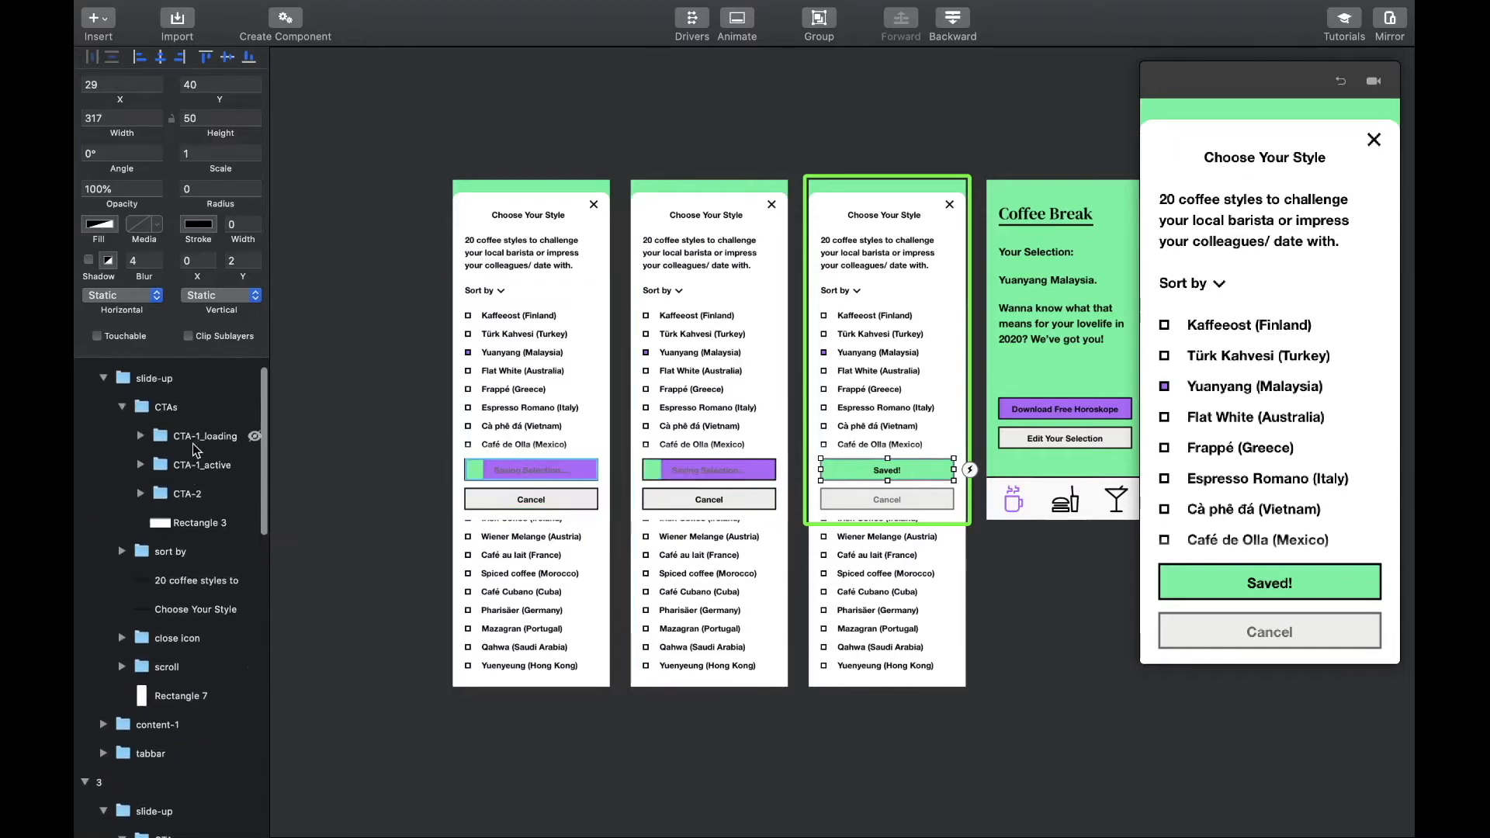
key("super+v")
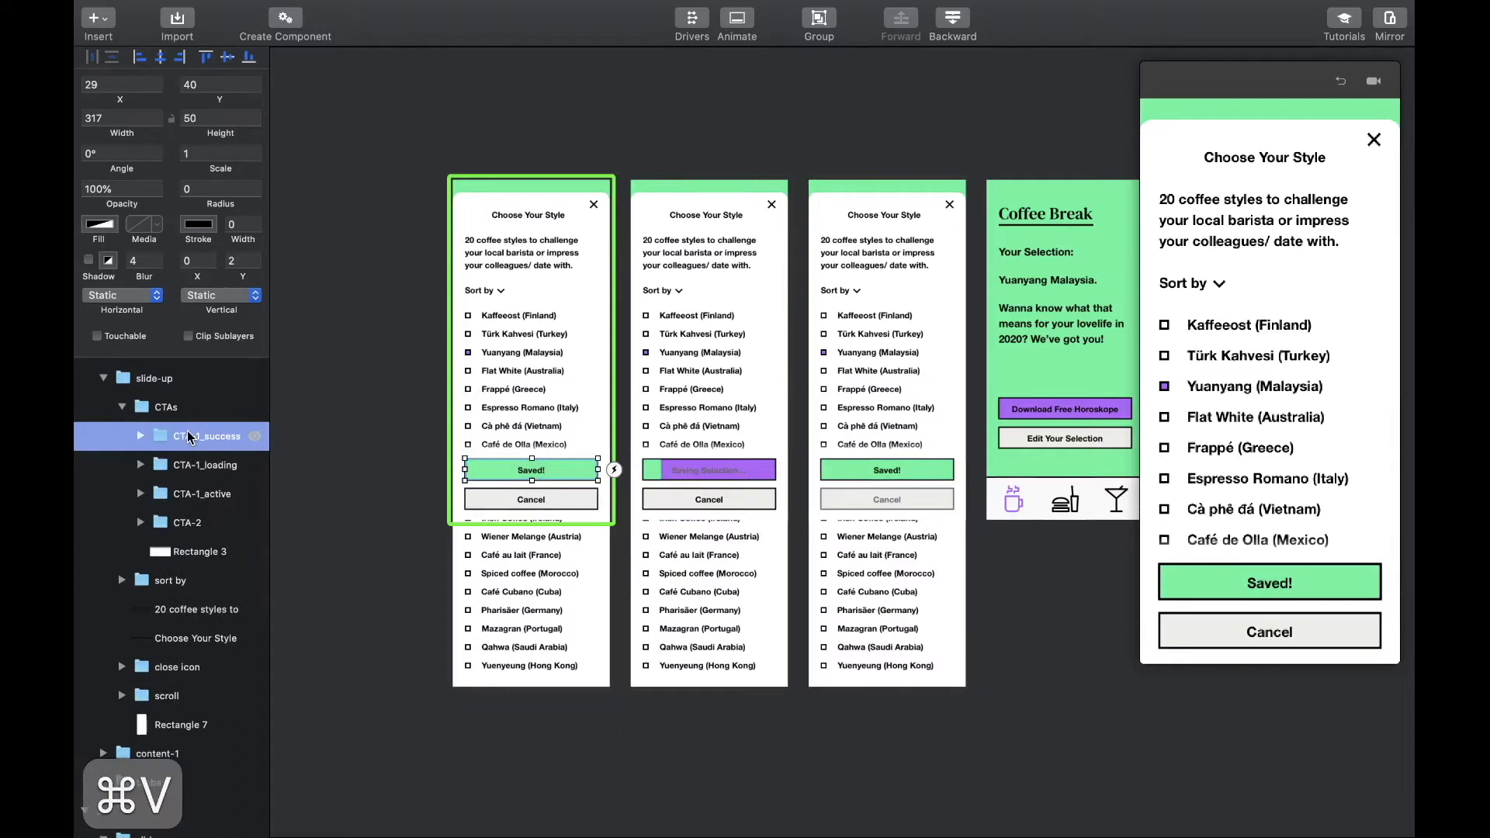
- Create a component from artboard 2's CTA-1_success, CTA-1_loading and CTA-1_active groups, and name its artboard Loading Button
left_click(186, 494, "shift")
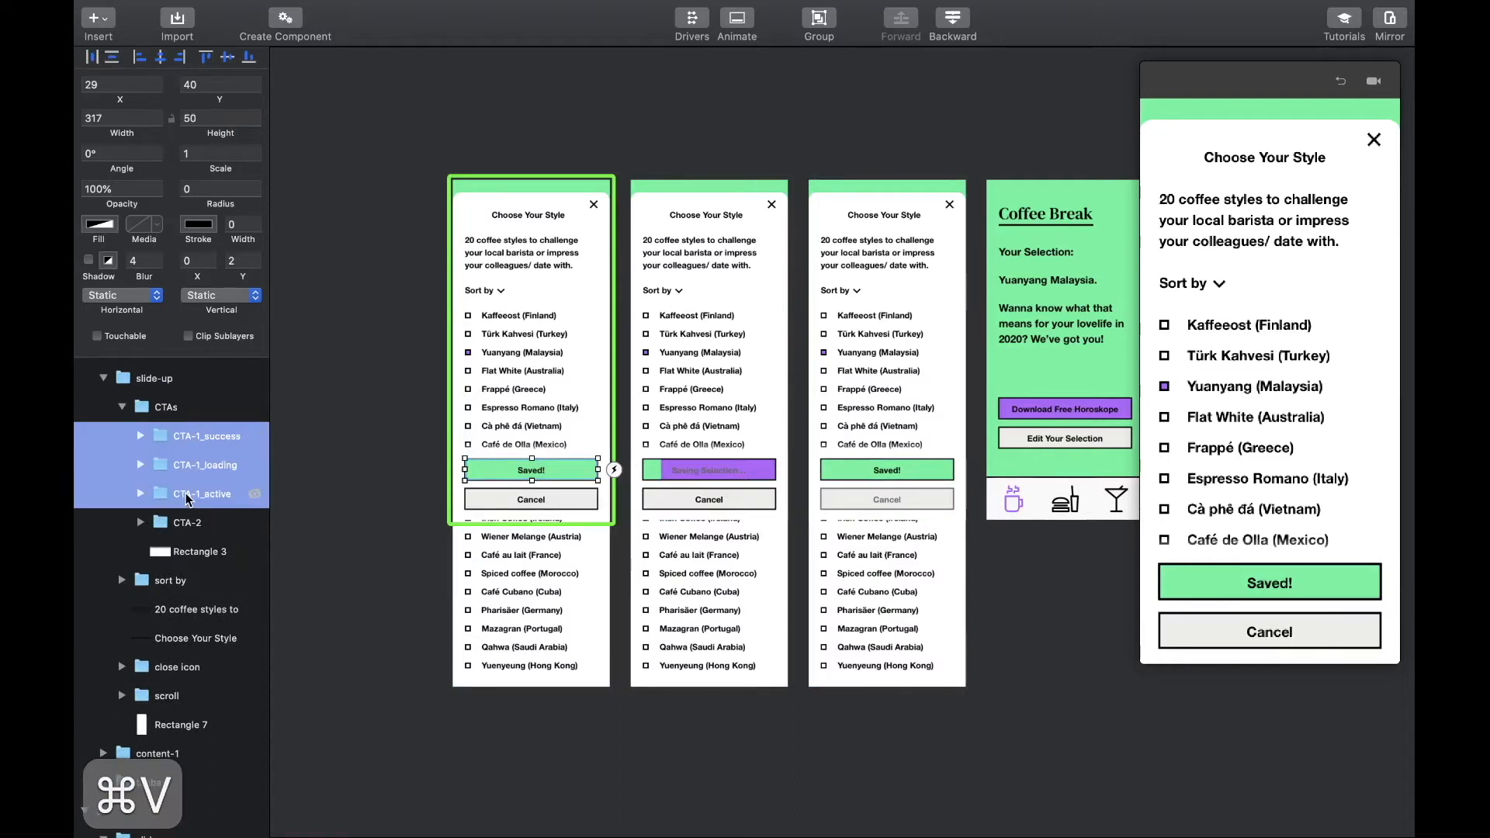
left_click(279, 22)
double_click(154, 371)
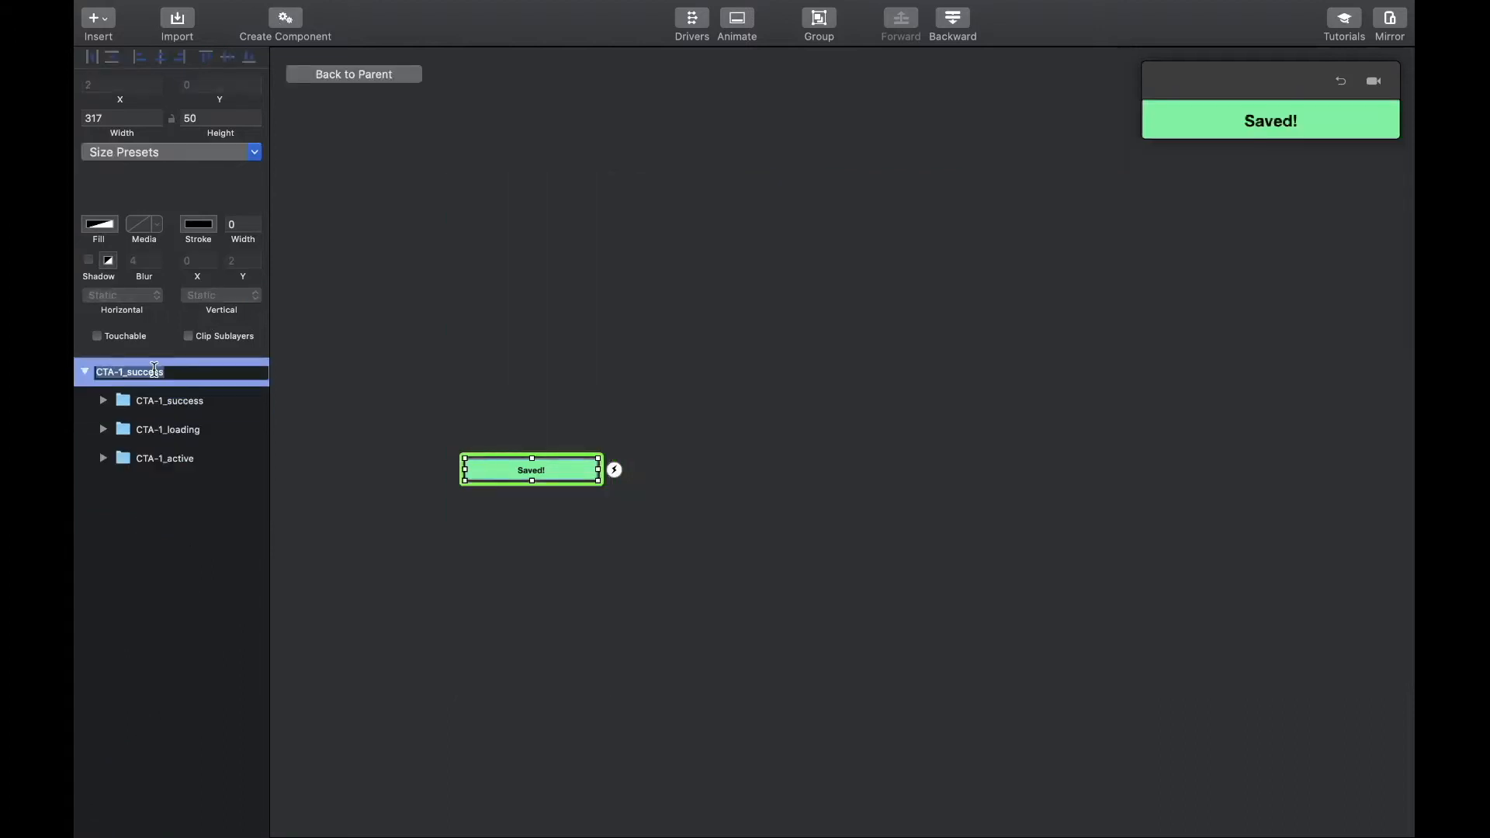
type("Loading Button")
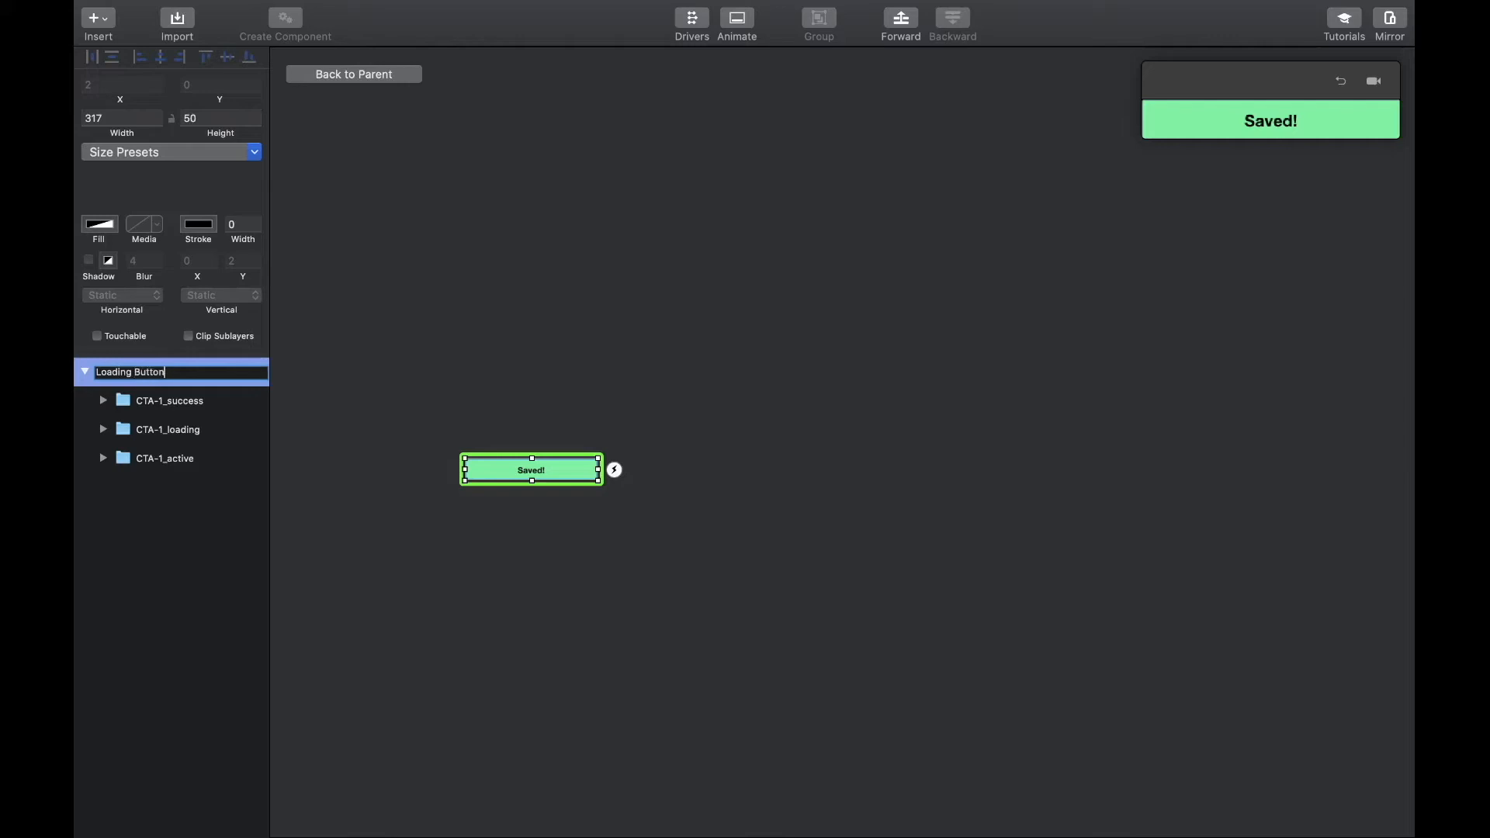
key("Return")
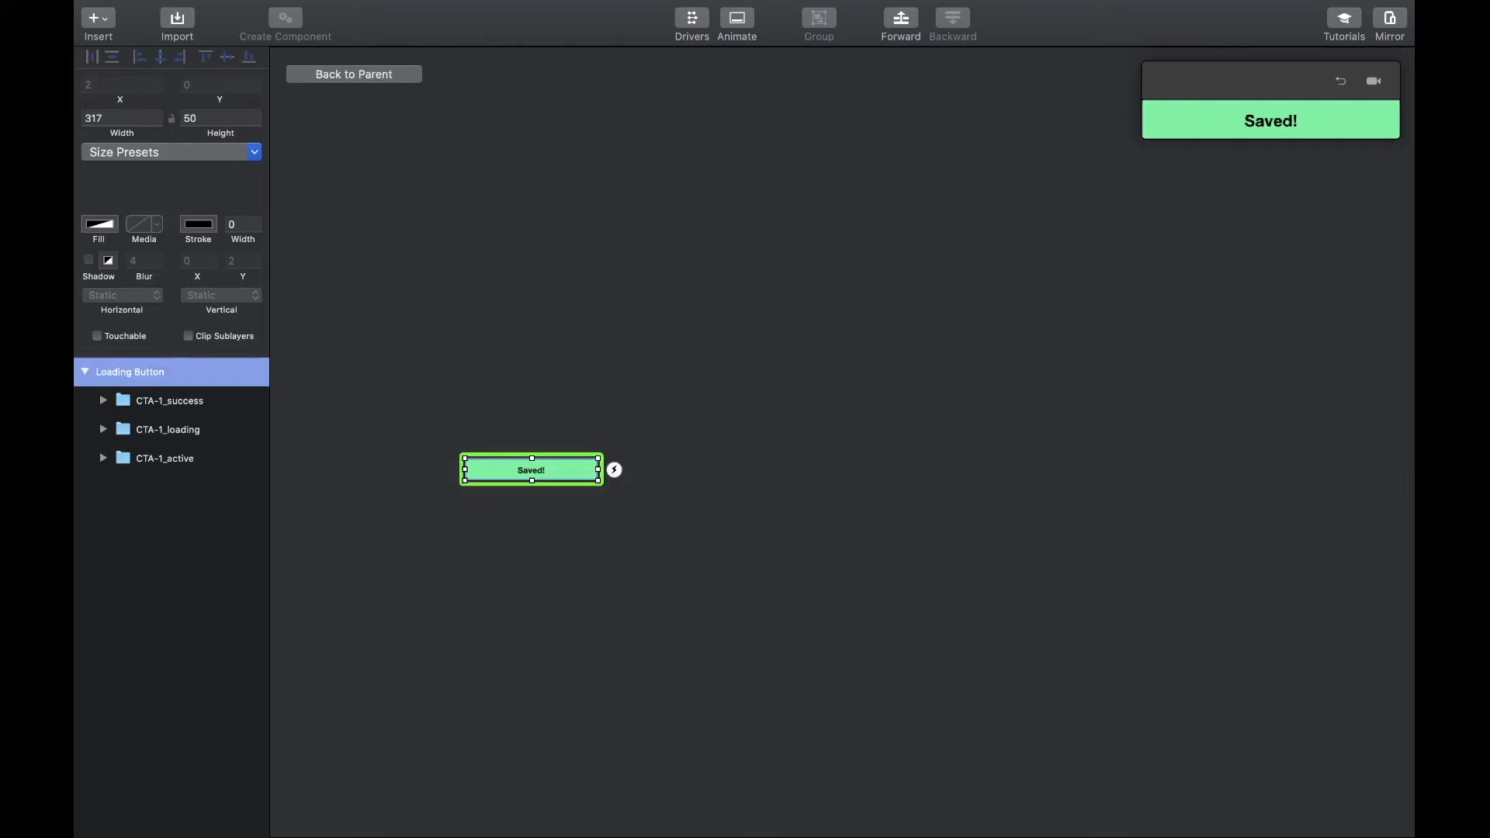
left_click(314, 74)
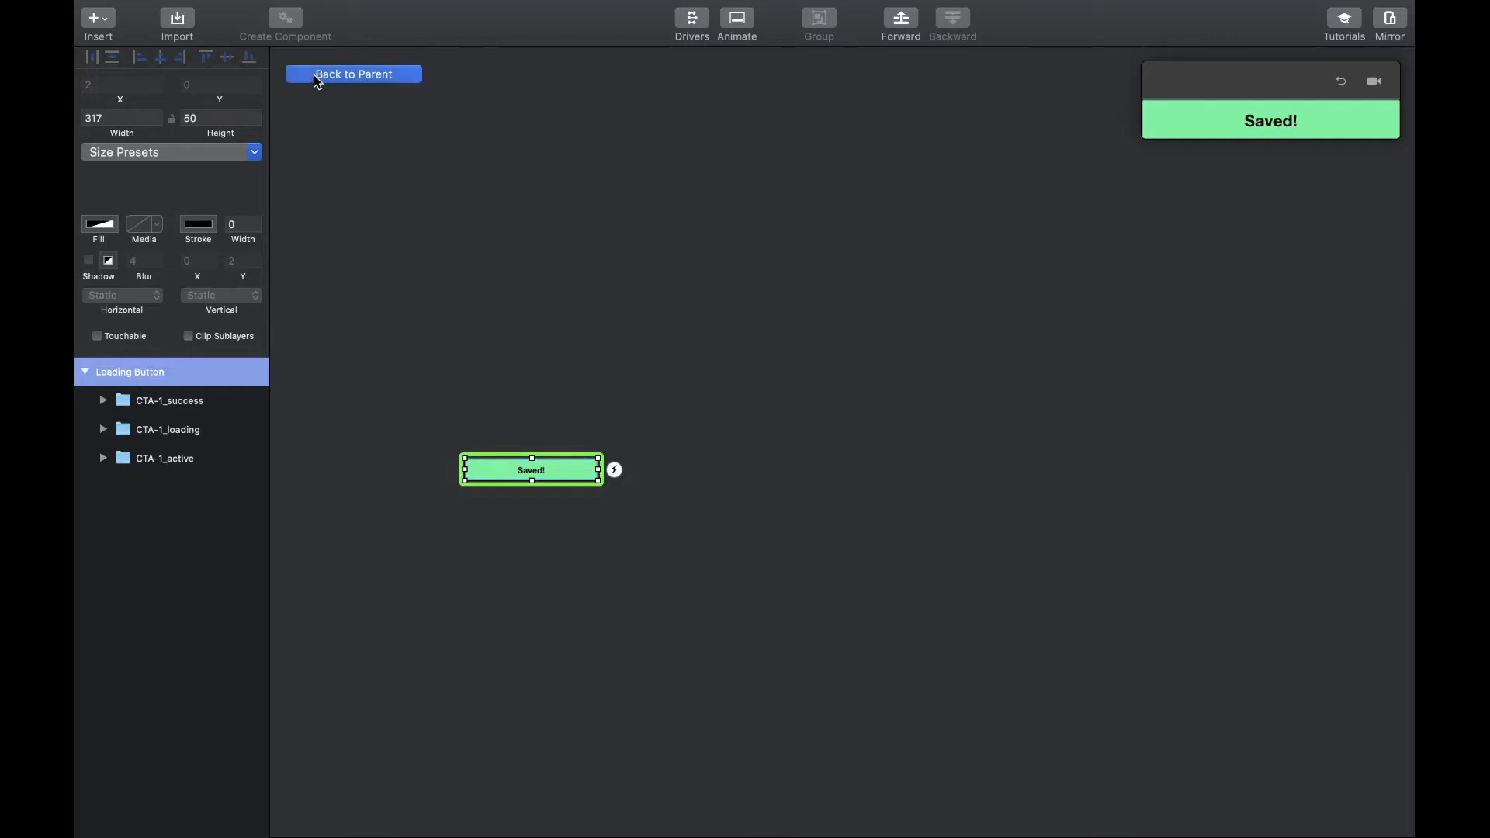
- Rename the component layer inside artboard 2's CTAs group as Loading Button
double_click(192, 458)
type("Loading bu")
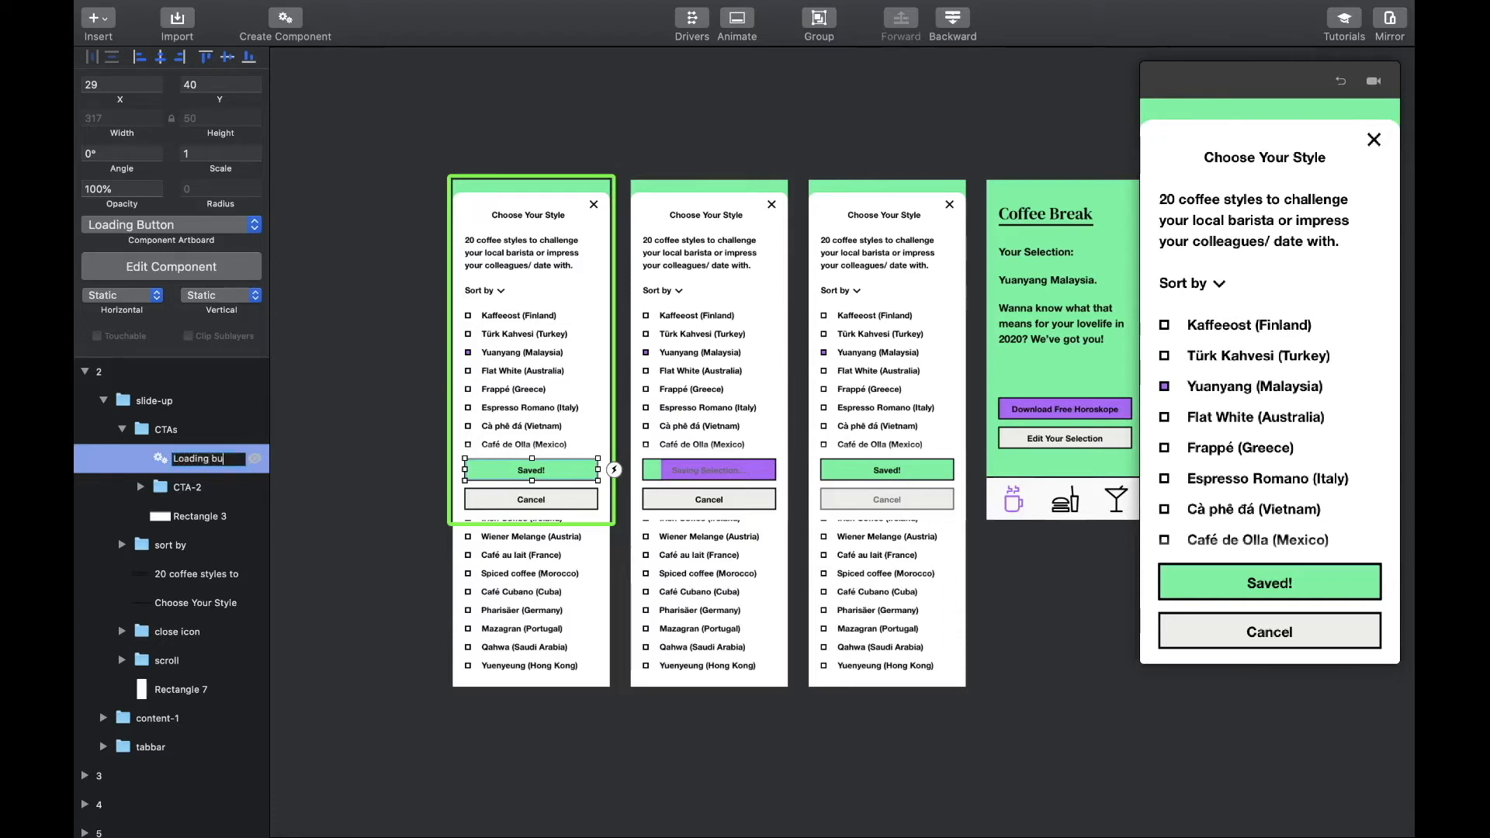
type("tton")
left_click(212, 458)
key("BackSpace")
type("B")
left_click(325, 501)
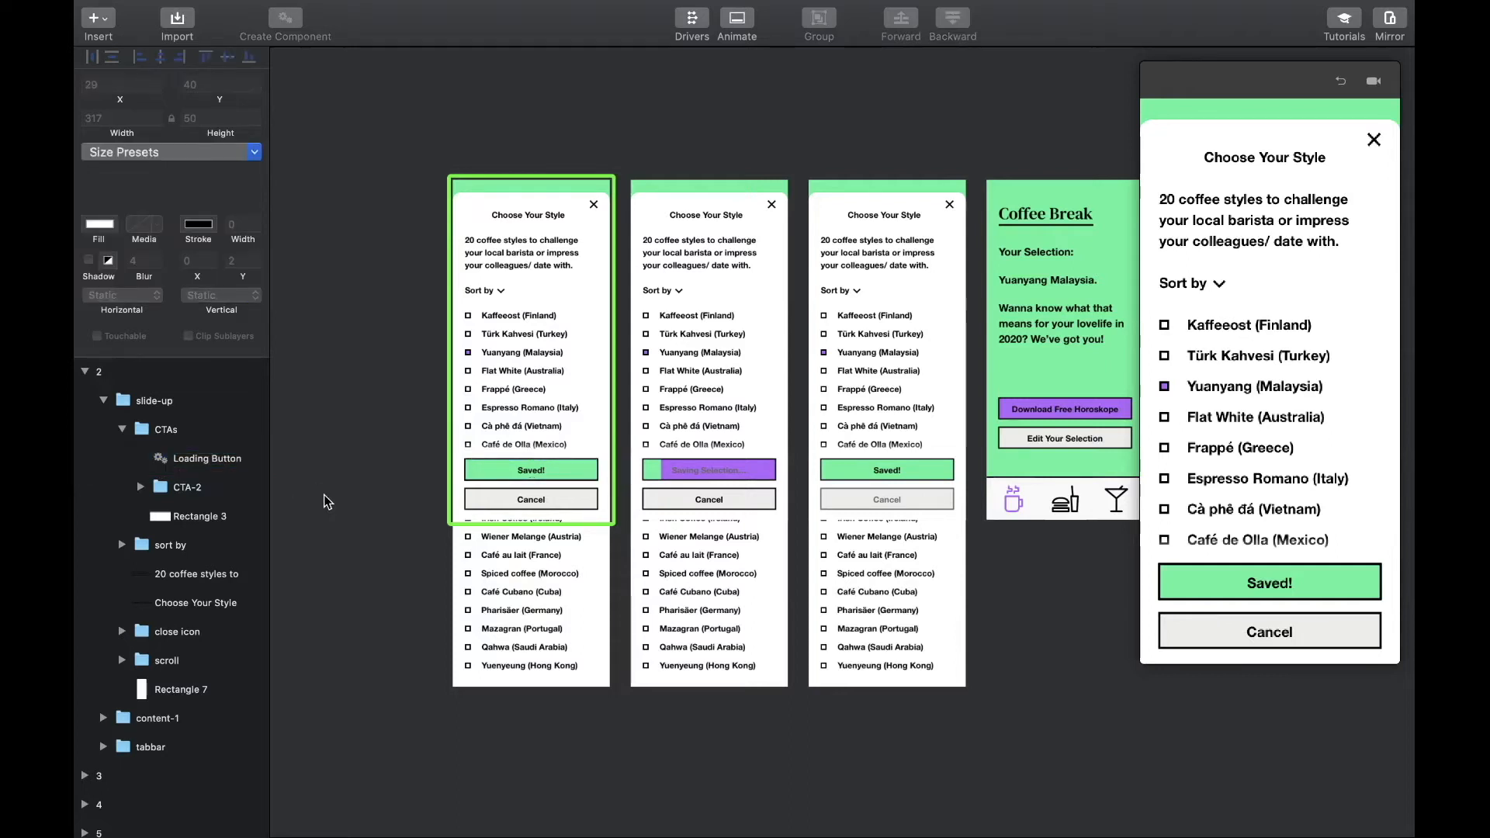
- Delete artboards 3 and 4
scroll(163, 675, "down", 1)
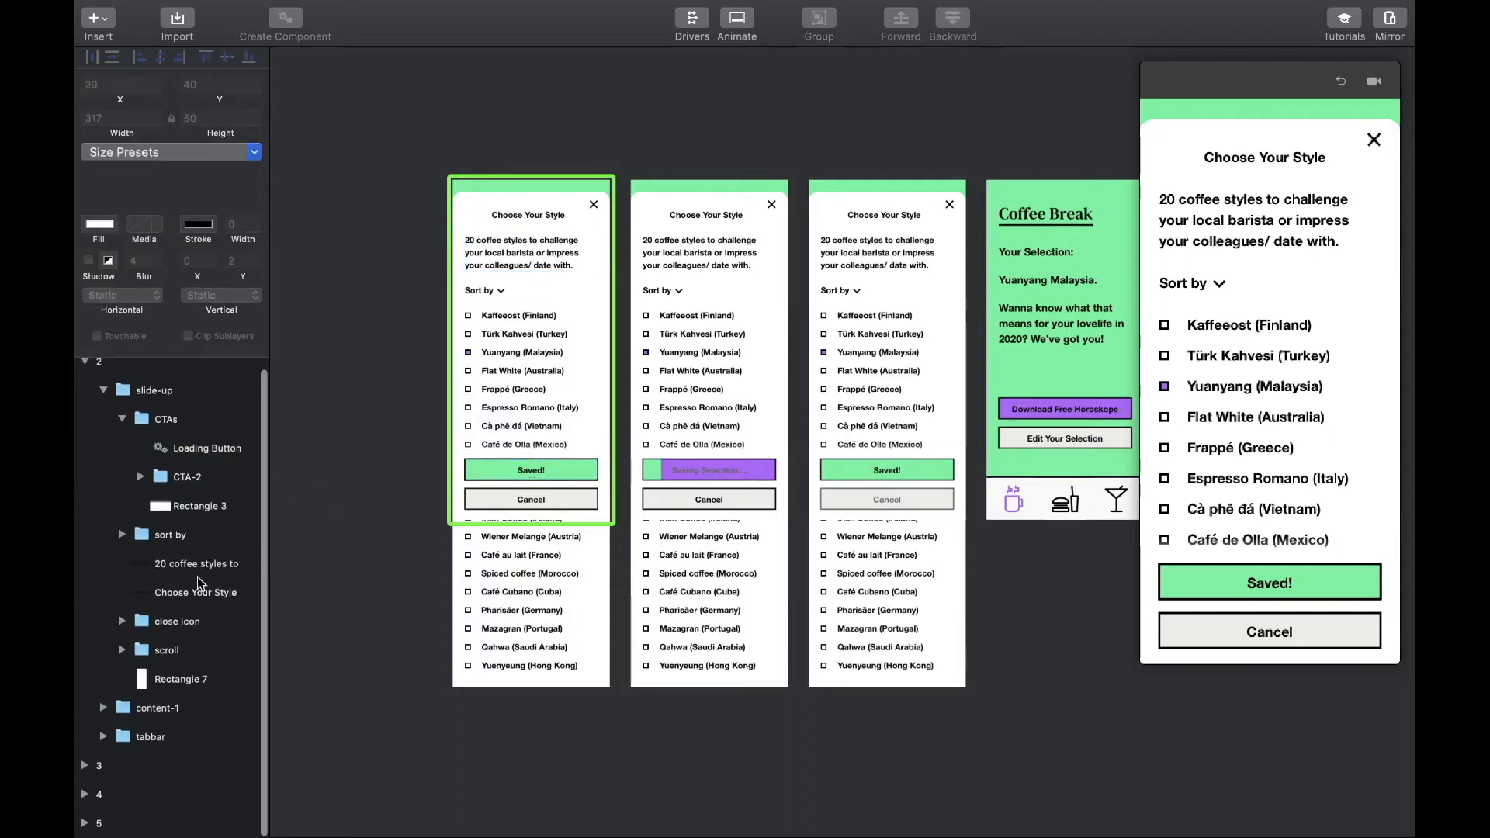
left_click(105, 767)
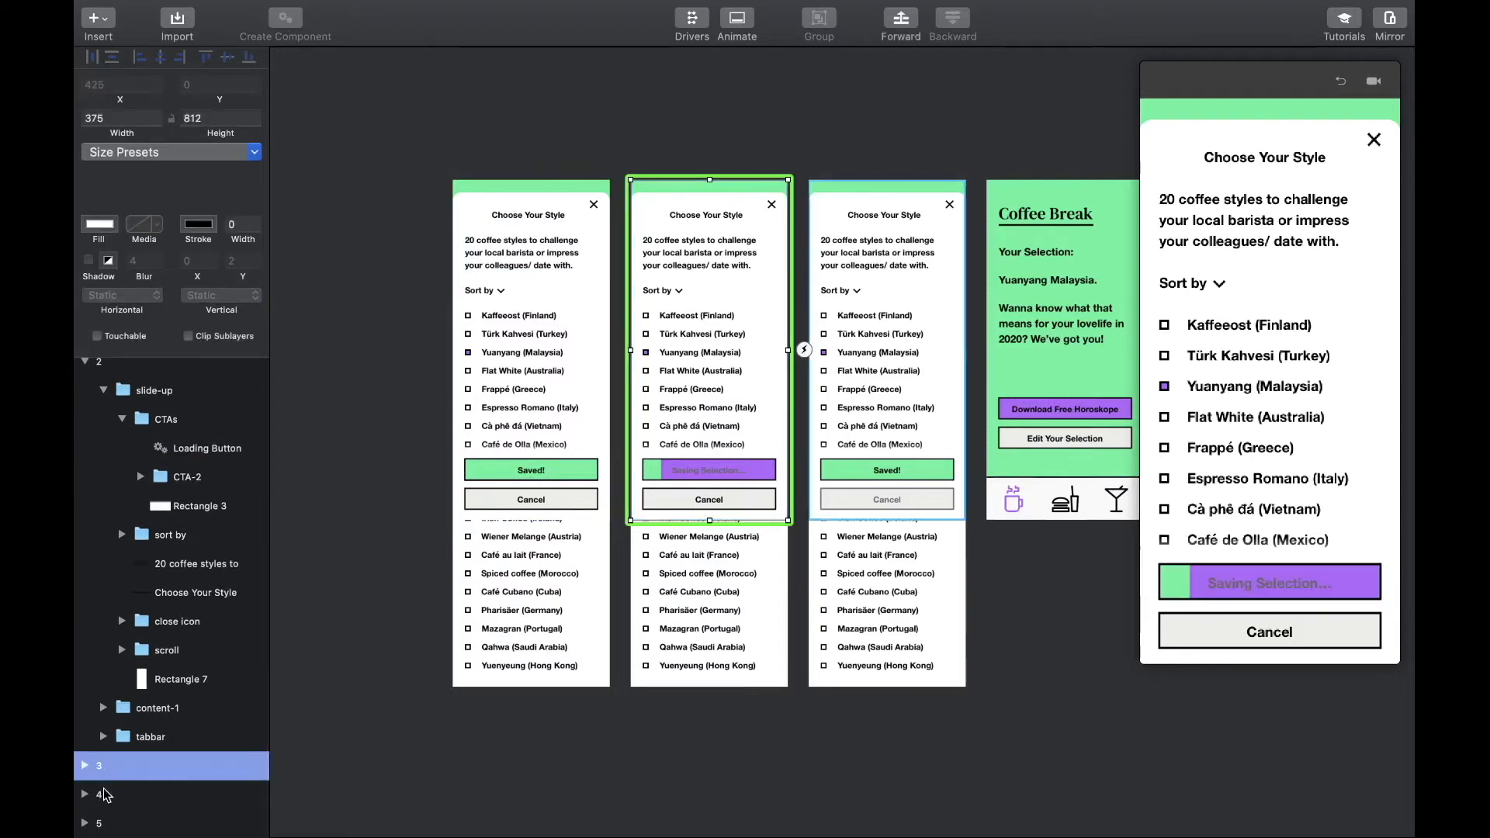
left_click(104, 795, "shift")
key("BackSpace")
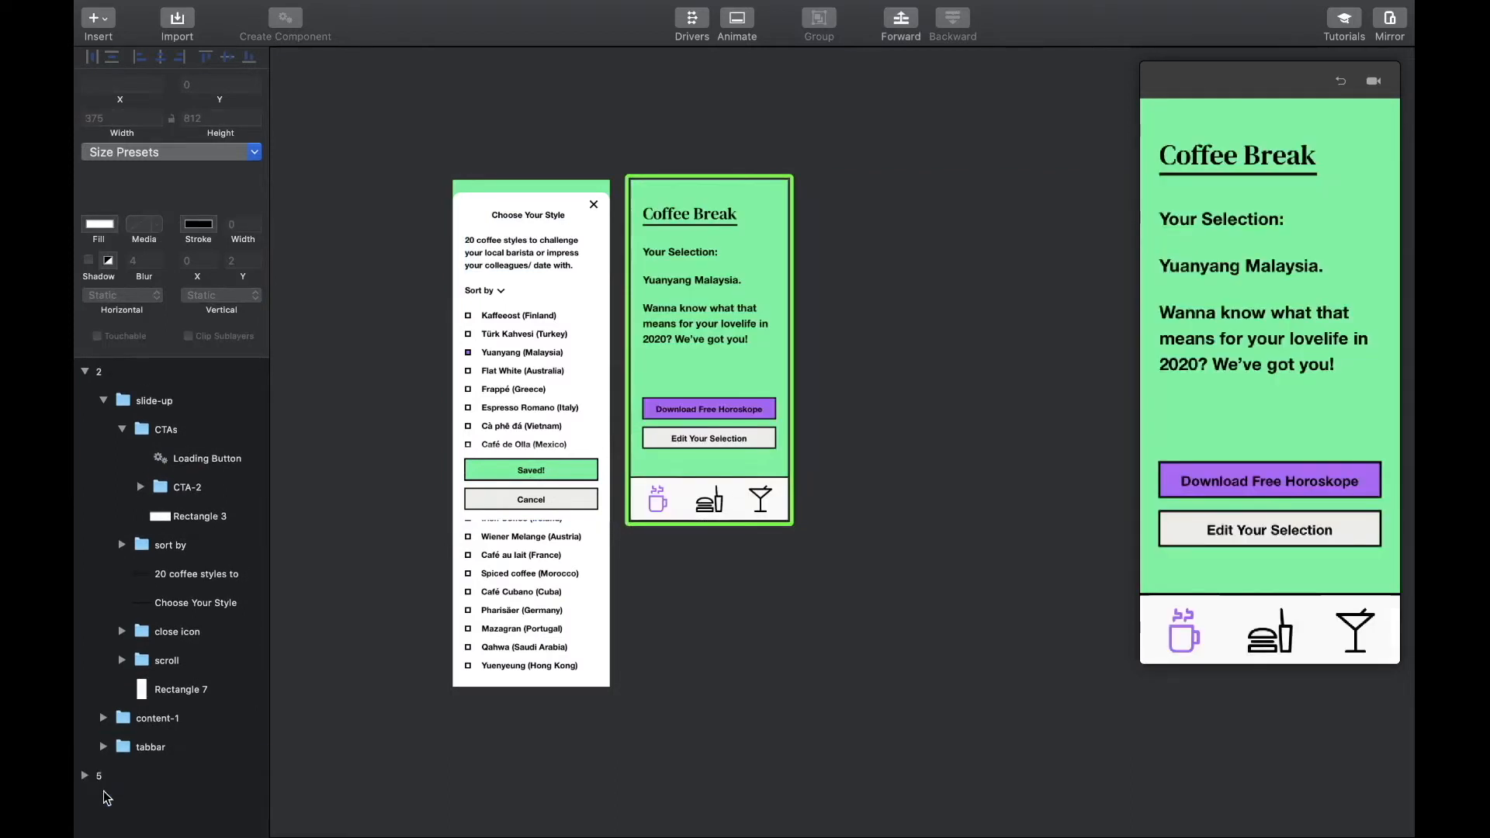
- Open the Loading Button component in artboard 2 for editing
left_click(209, 466)
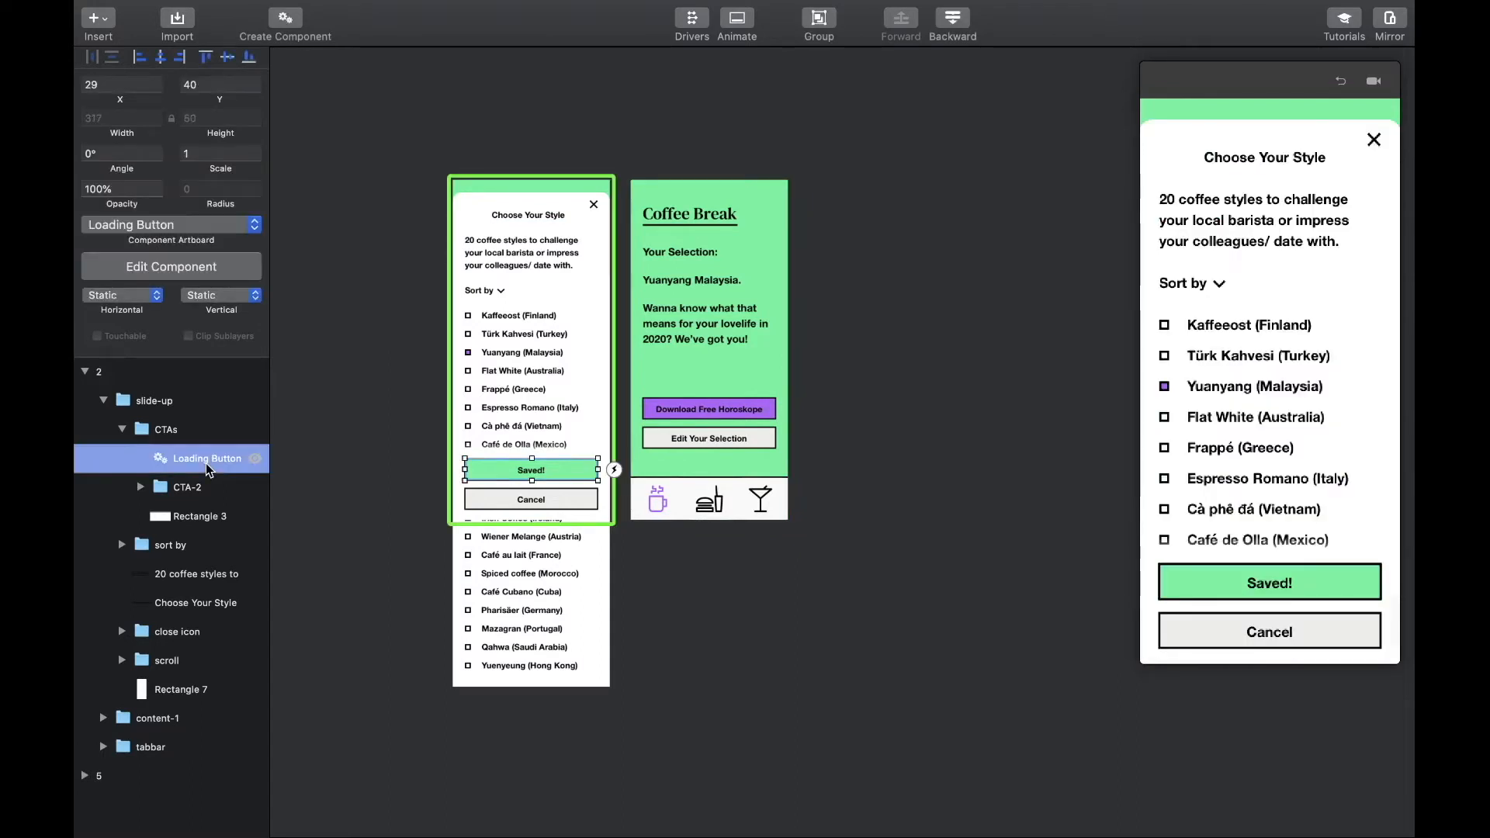
left_click(190, 269)
scroll(542, 428, "up", 5)
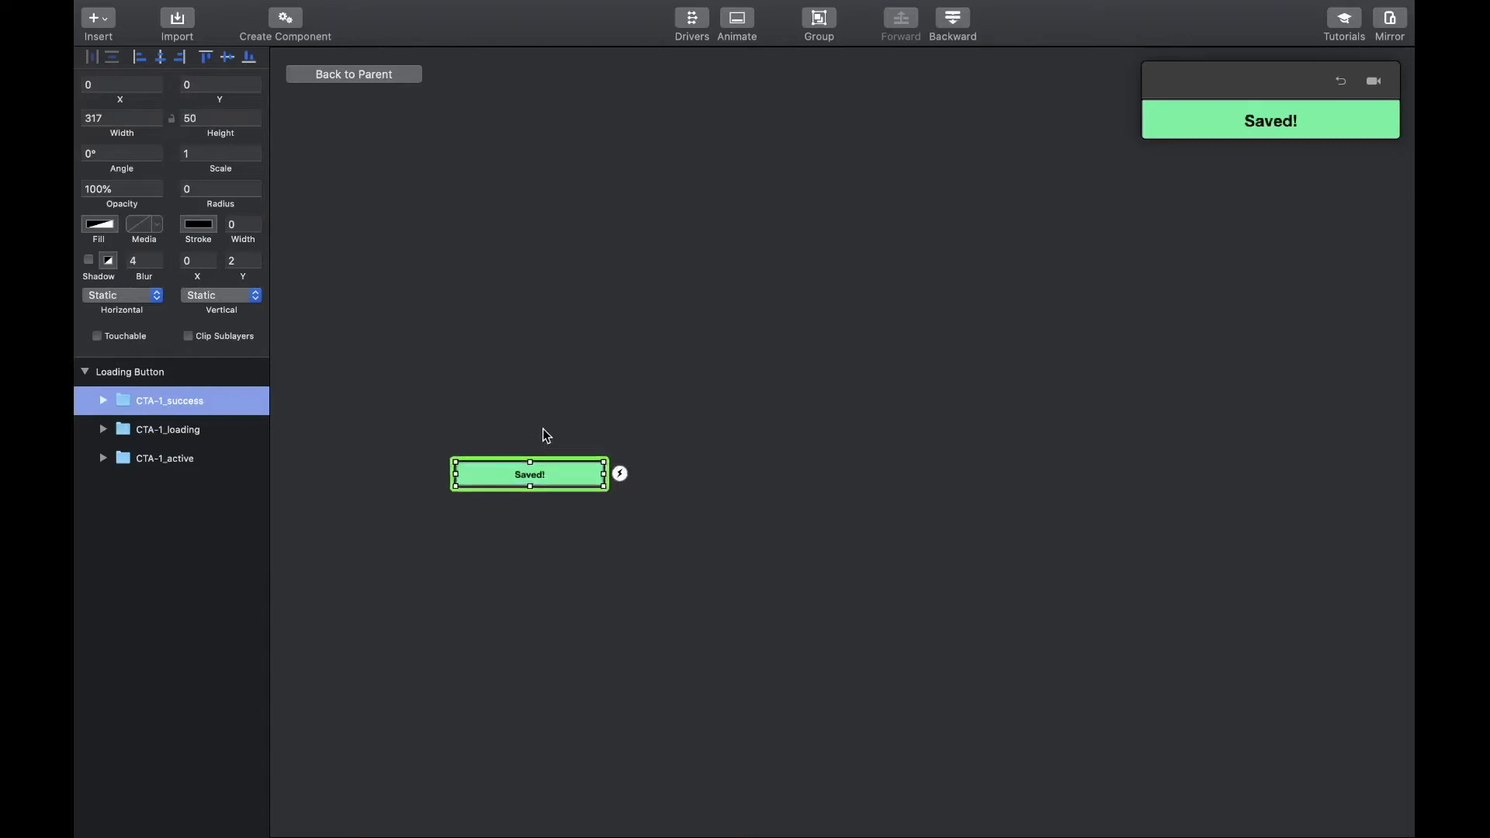
scroll(542, 429, "down", 2)
scroll(542, 428, "left", 2)
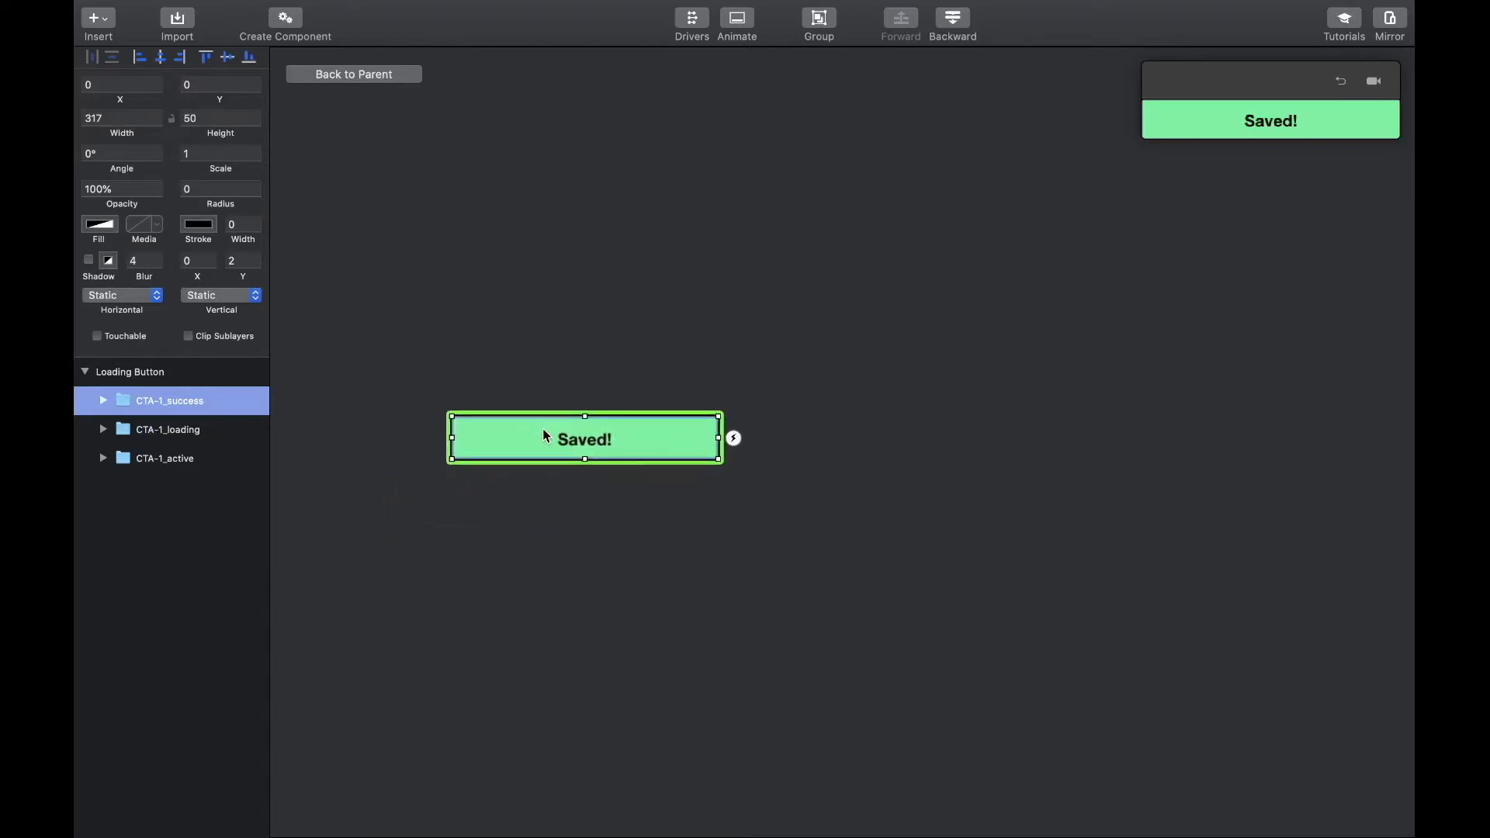
- Duplicate the Loading Button artboard twice and expand the layer lists of both copies
left_click(121, 373)
key("super+d")
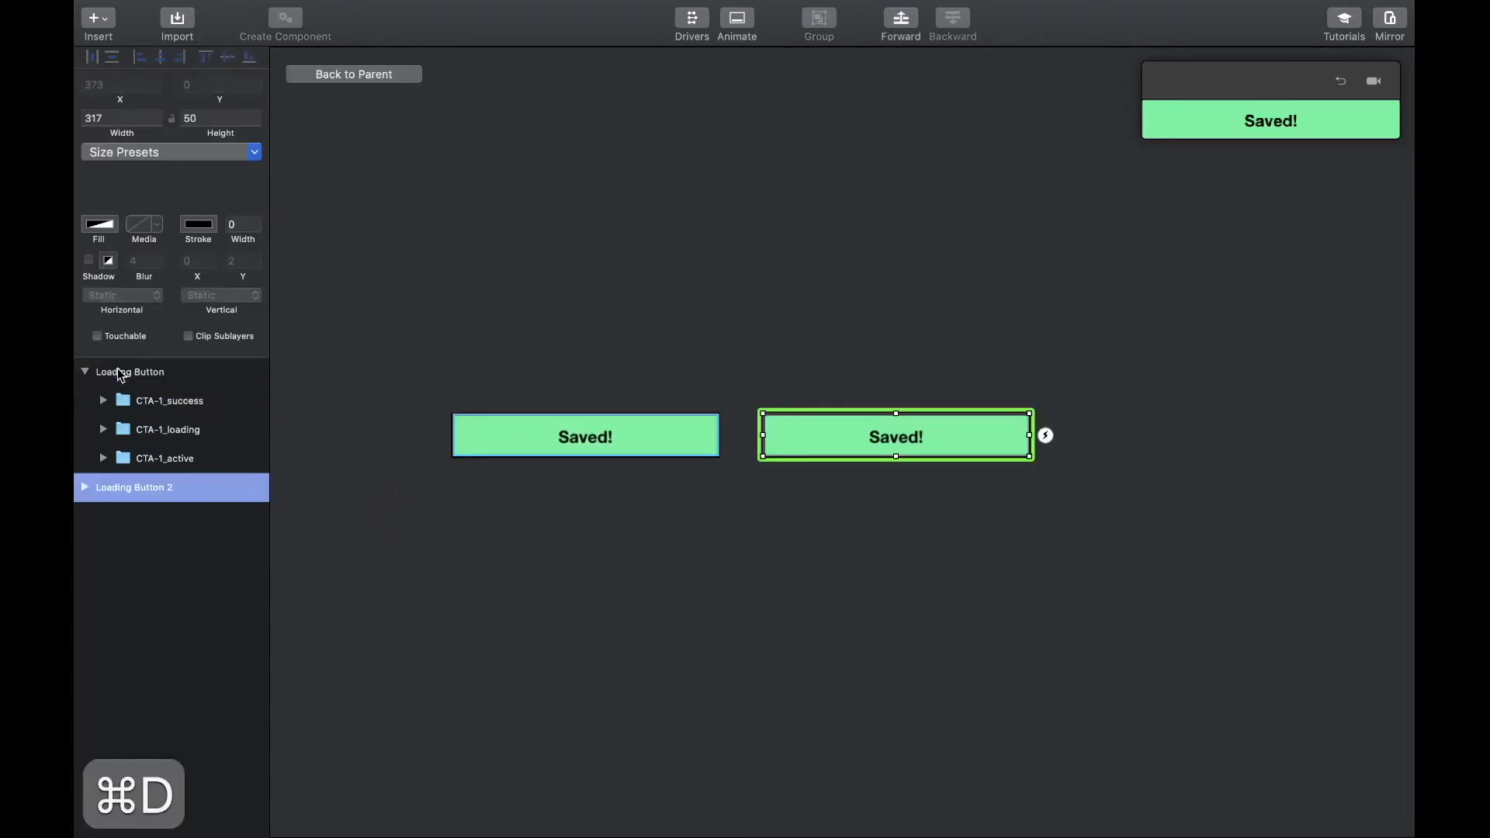
key("super+d")
left_click(85, 516)
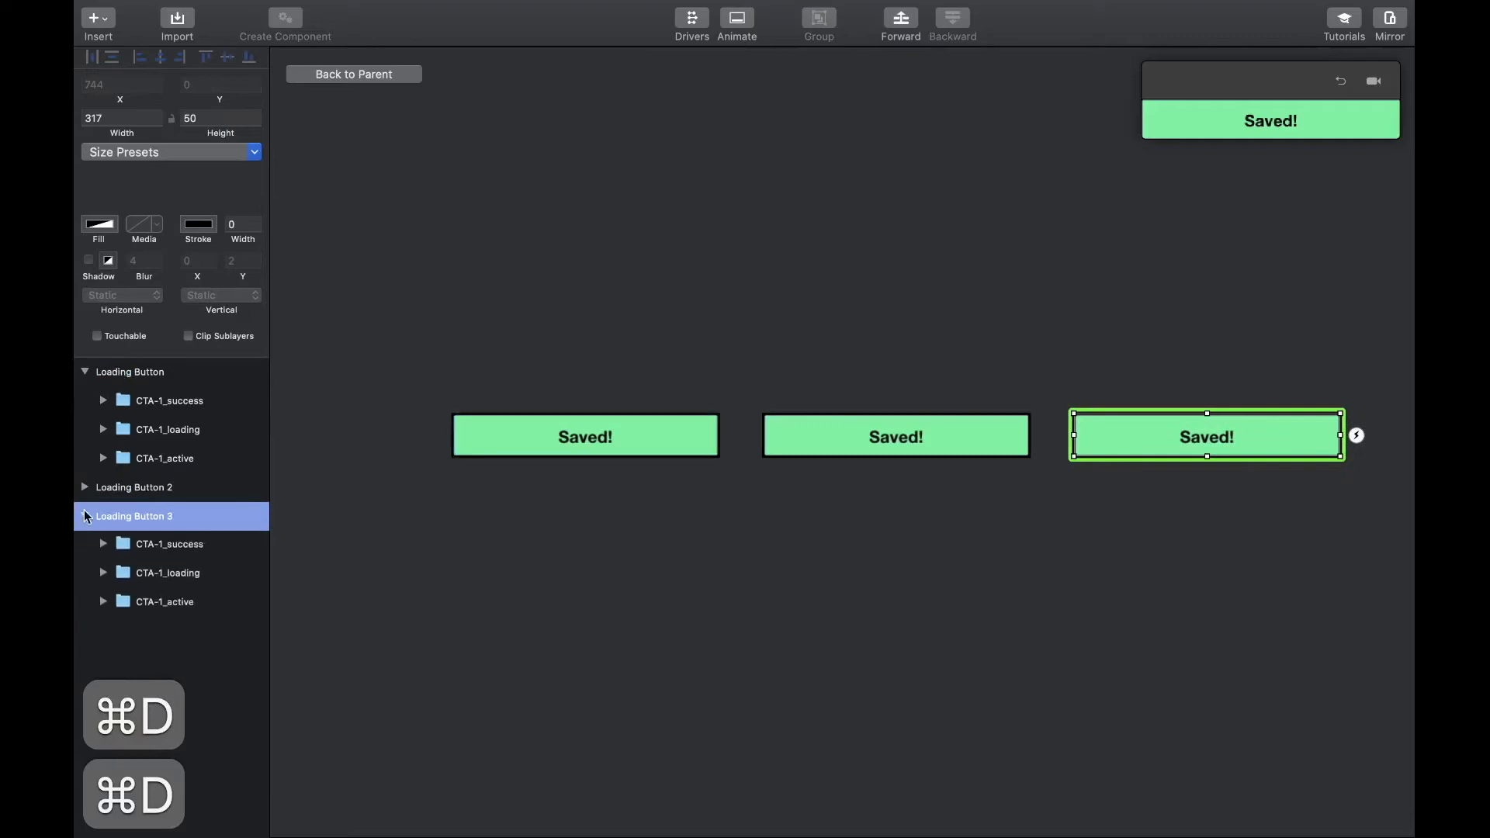
left_click(83, 487)
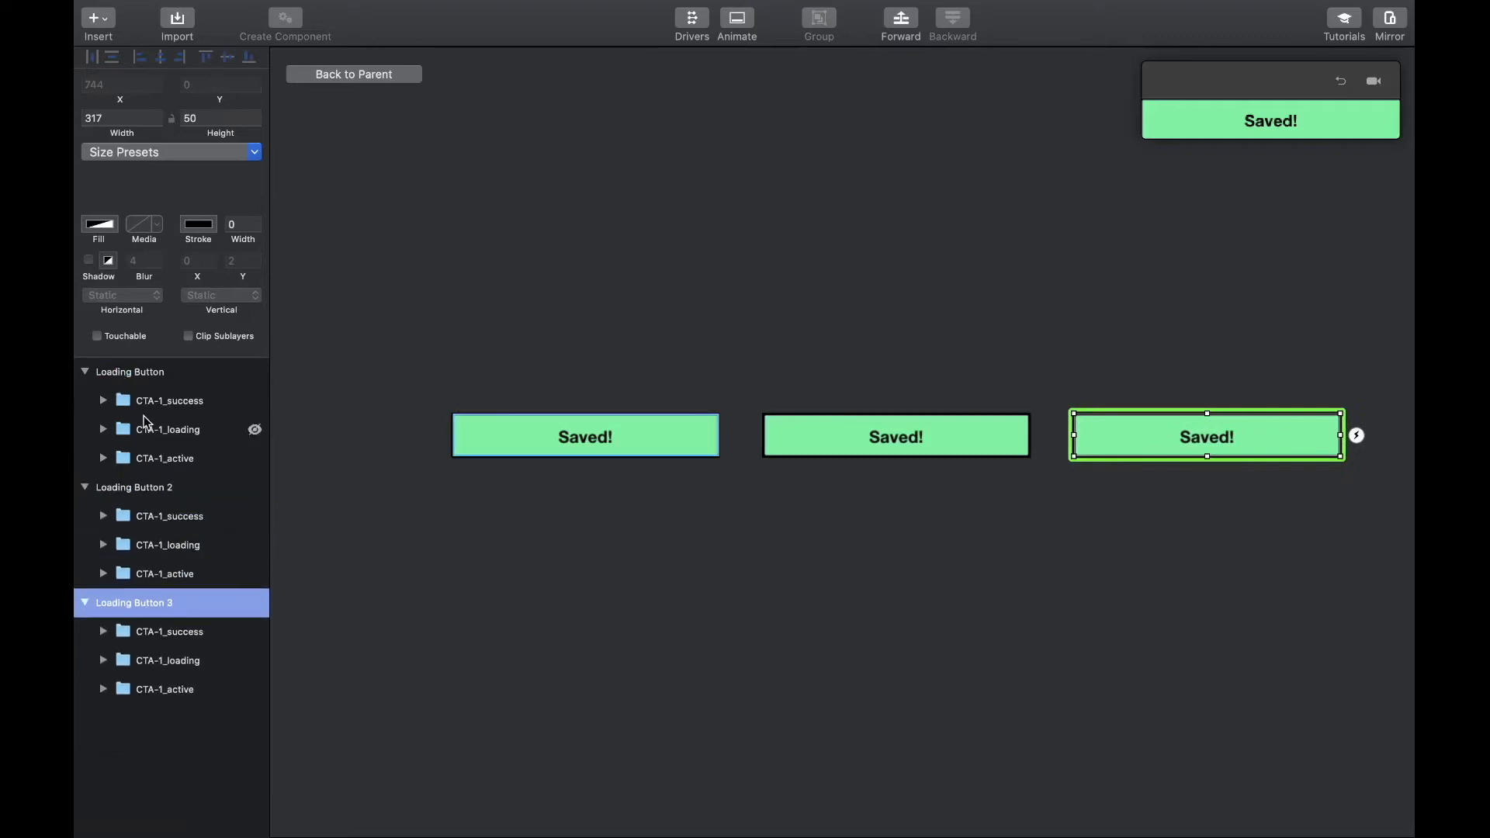
- Delete the CTA-1_success and CTA-1_loading groups from the Loading Button artboard, keeping only CTA-1_active
left_click(155, 460)
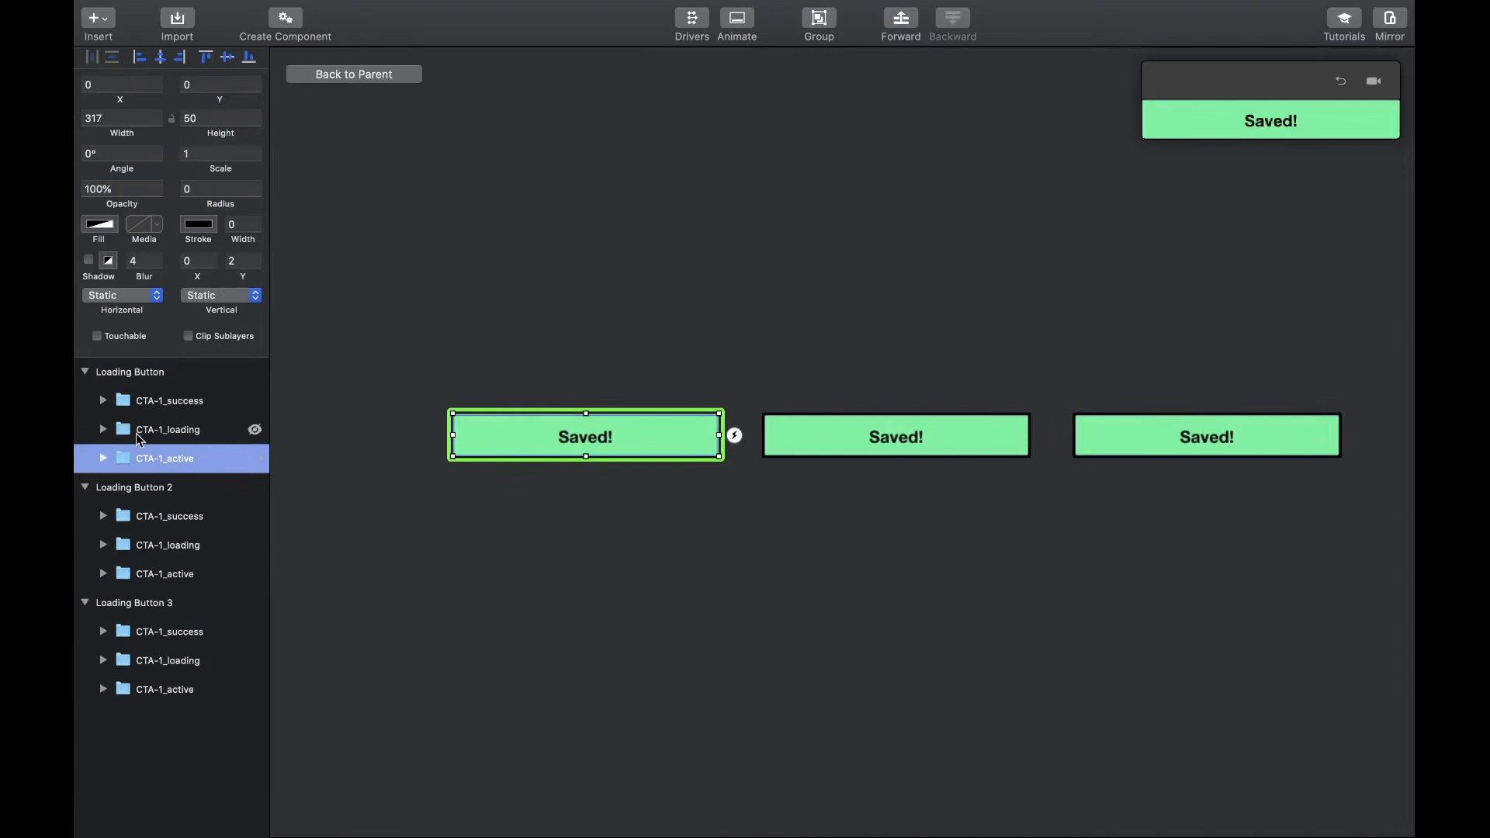
left_click(133, 436)
left_click(127, 403, "shift")
key("BackSpace")
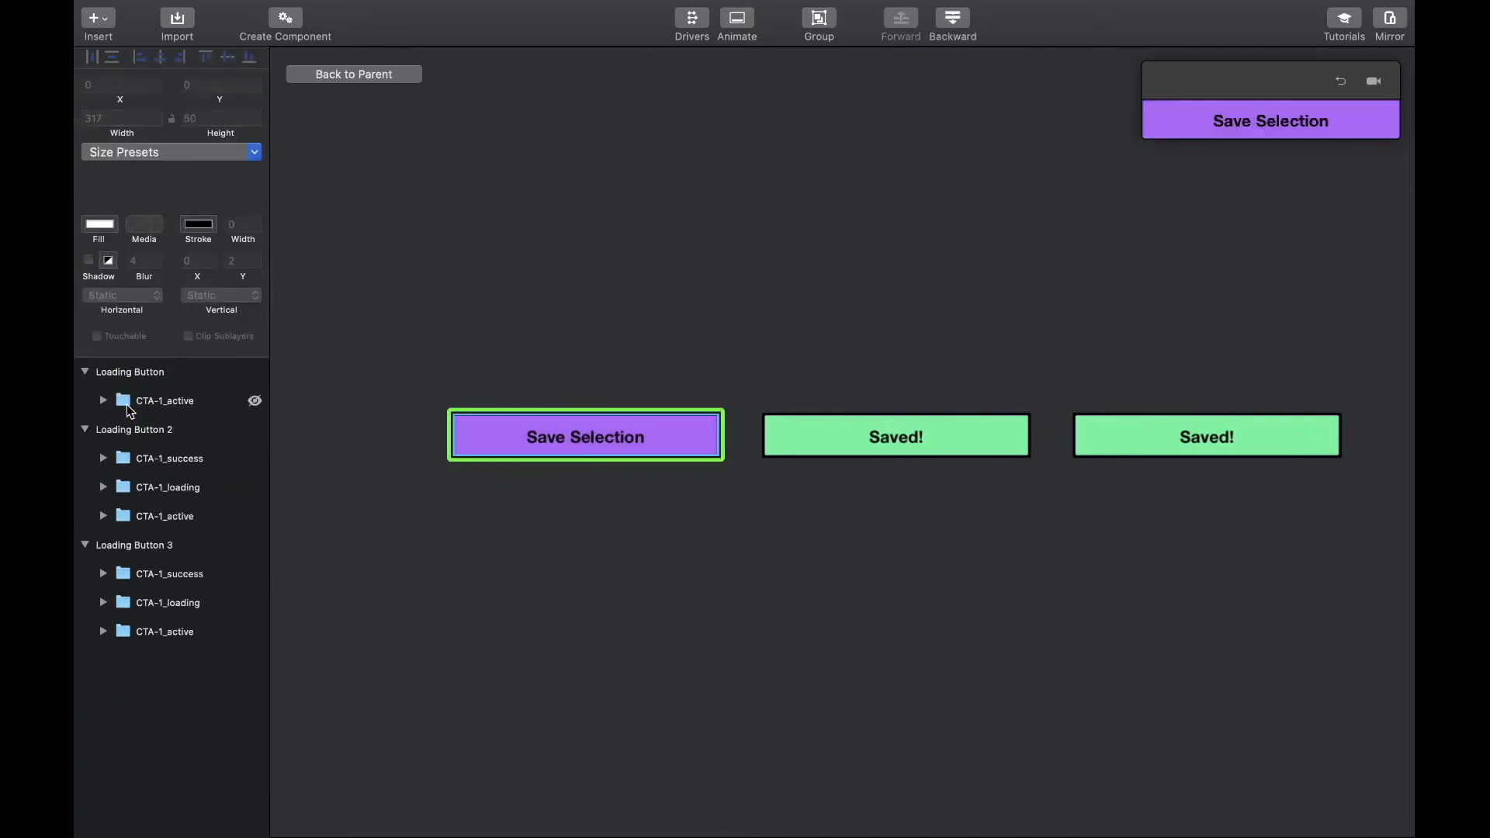
- Delete the CTA-1_success and CTA-1_active groups from the Loading Button 2 artboard, keeping only CTA-1_loading
left_click(169, 487)
left_click(159, 457)
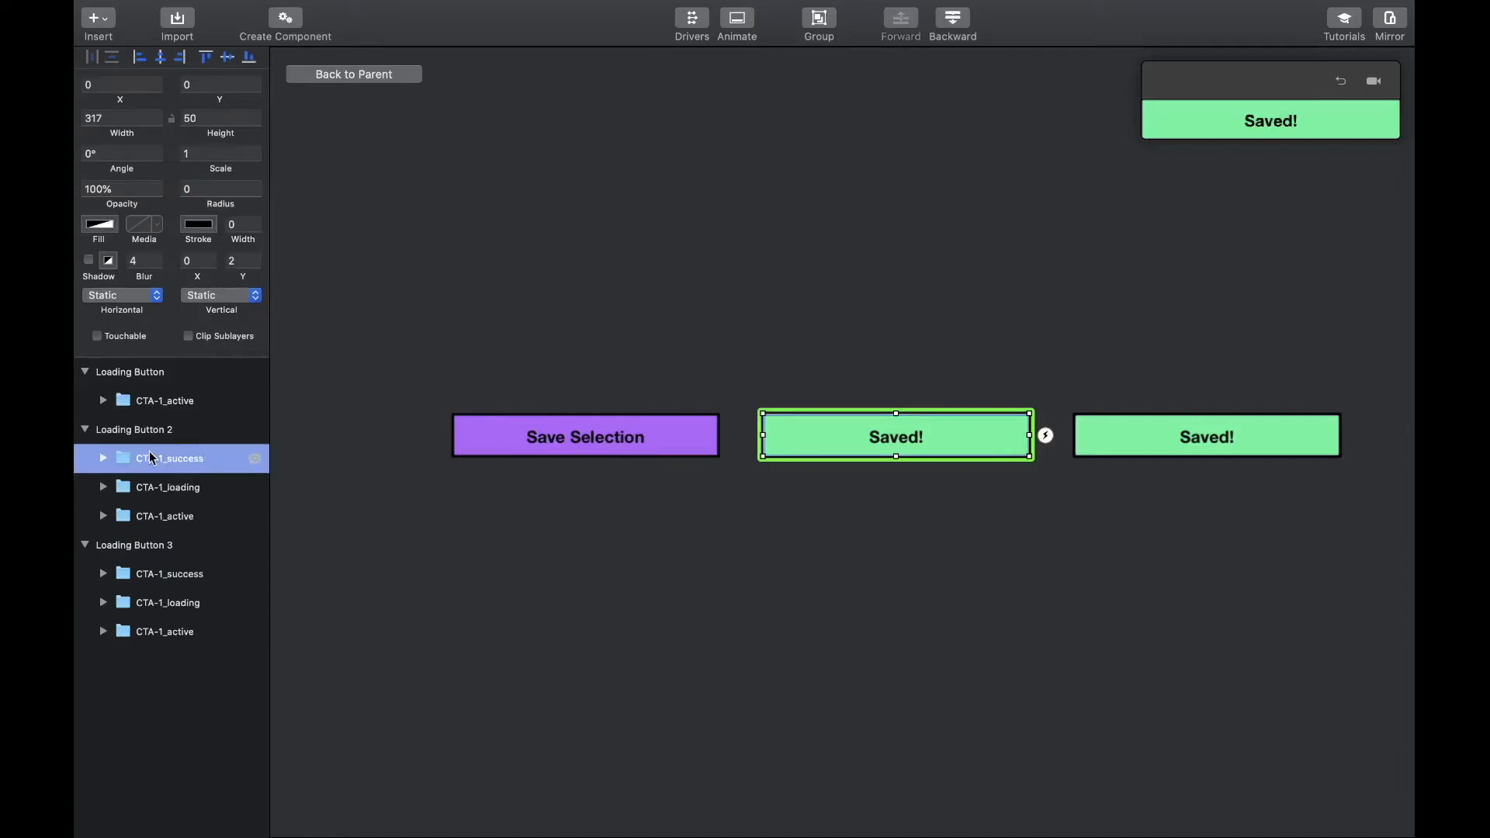
left_click(154, 518, "shift")
left_click(148, 543)
left_click(150, 512)
left_click(160, 460, "super")
key("Delete")
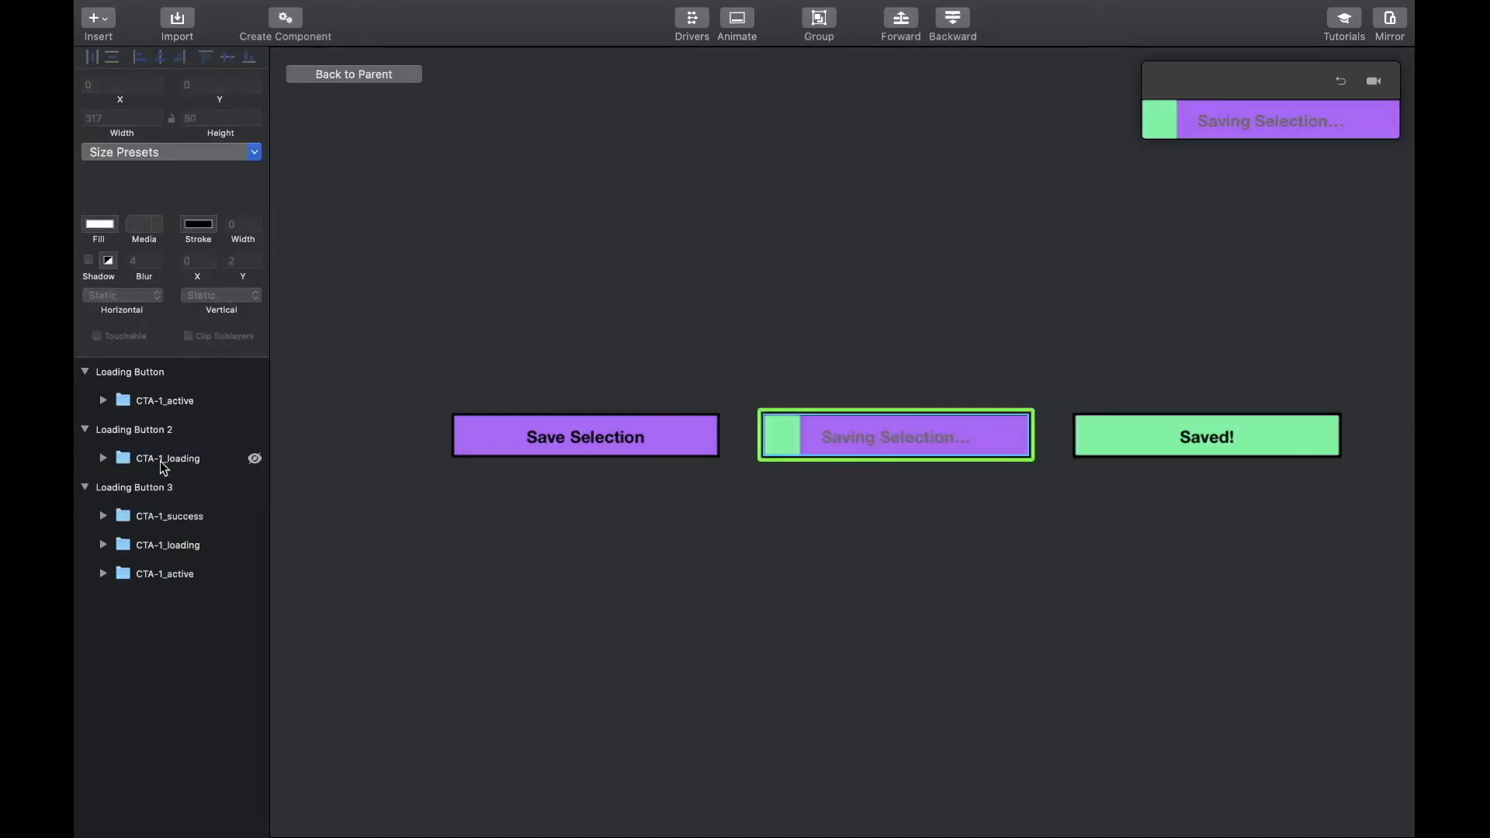
- Delete the CTA-1_loading and CTA-1_active groups from the Loading Button 3 artboard, keeping only CTA-1_success
left_click(168, 545)
left_click(165, 574, "super")
key("Delete")
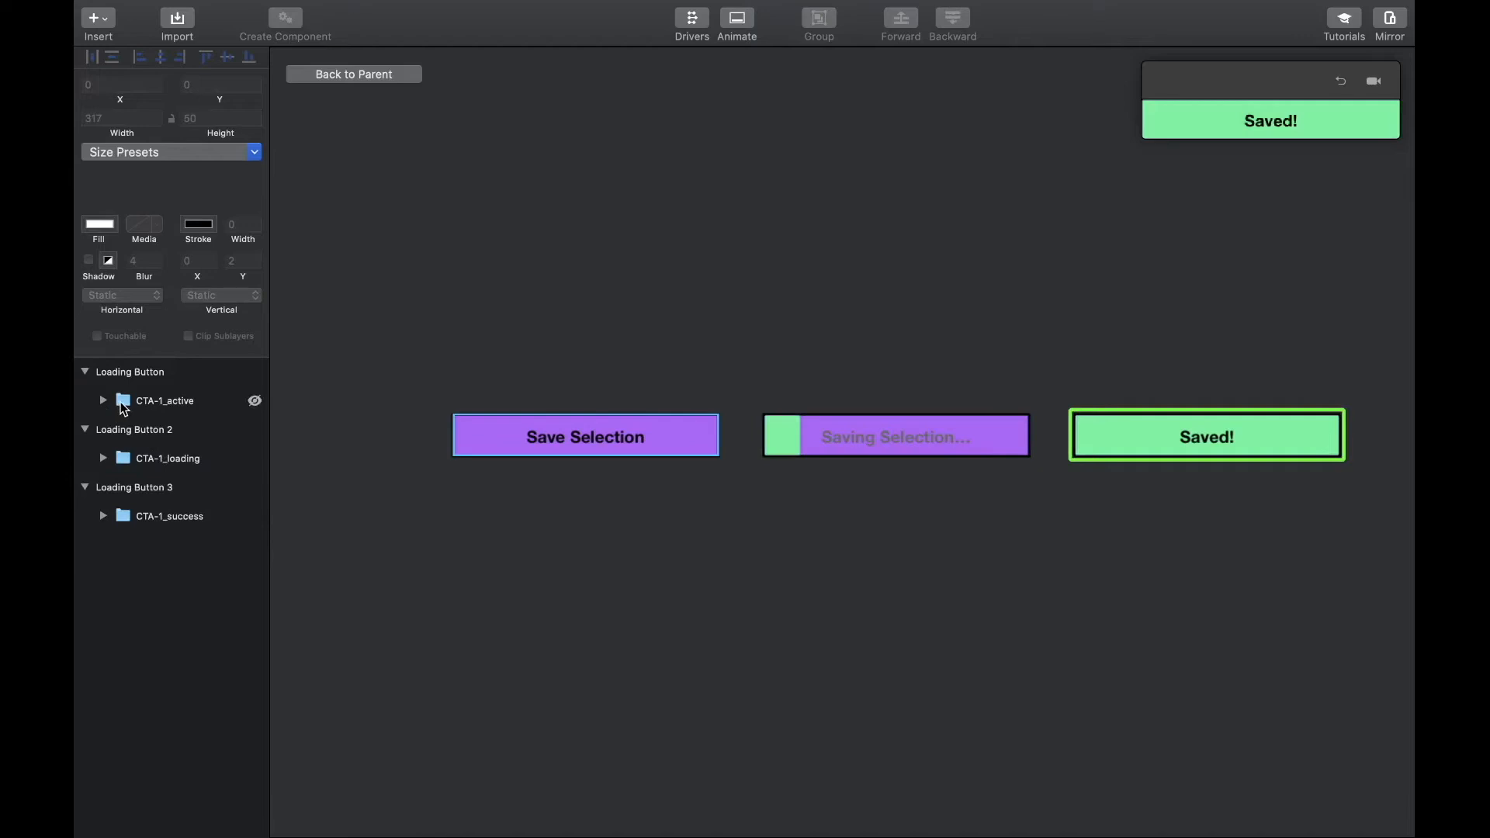
- Add a Tap transition from the Loading Button artboard to the Loading Button 2 artboard
left_click(131, 374)
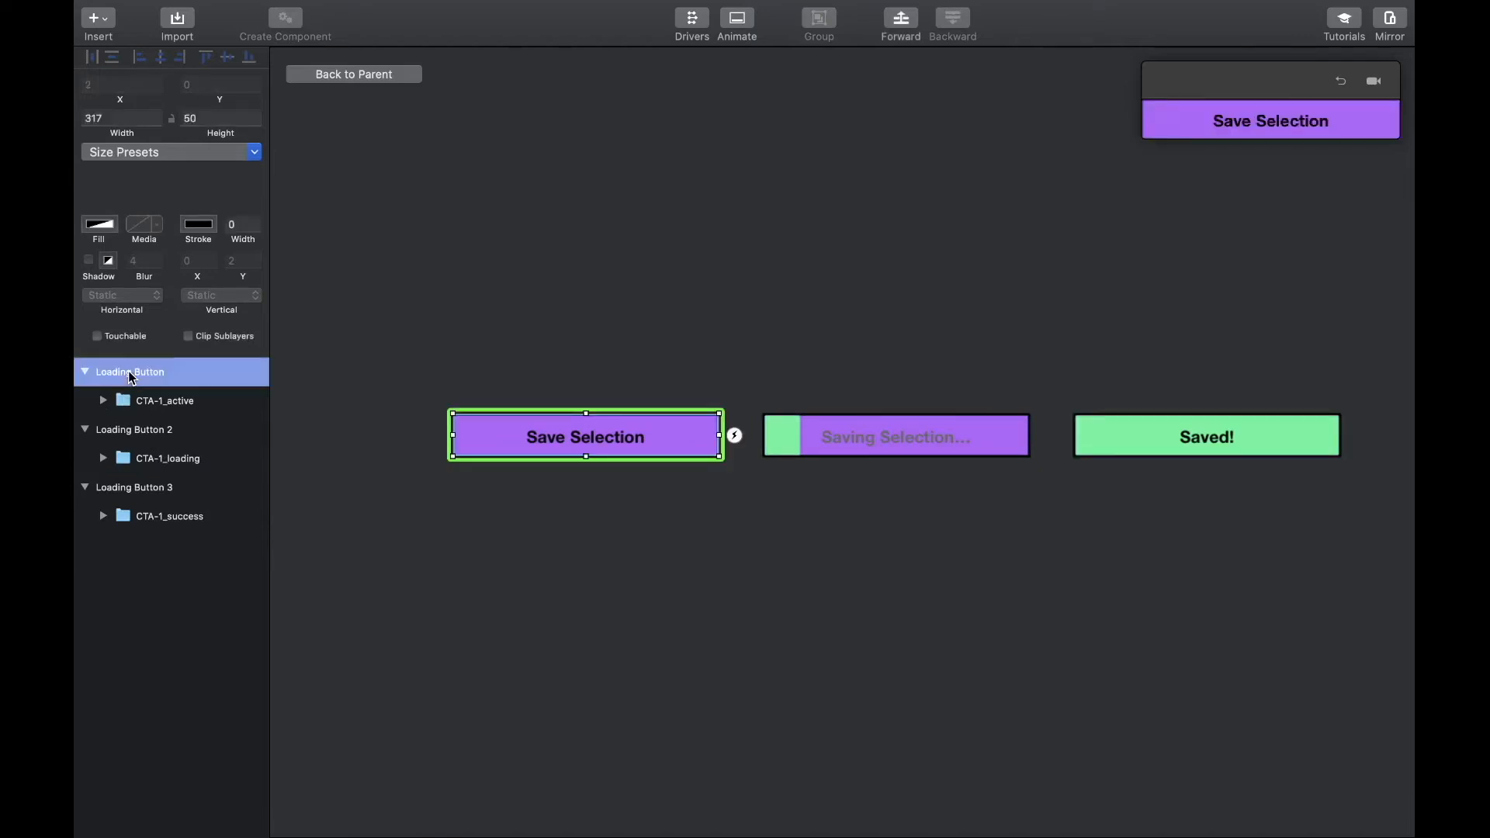
left_click(734, 440)
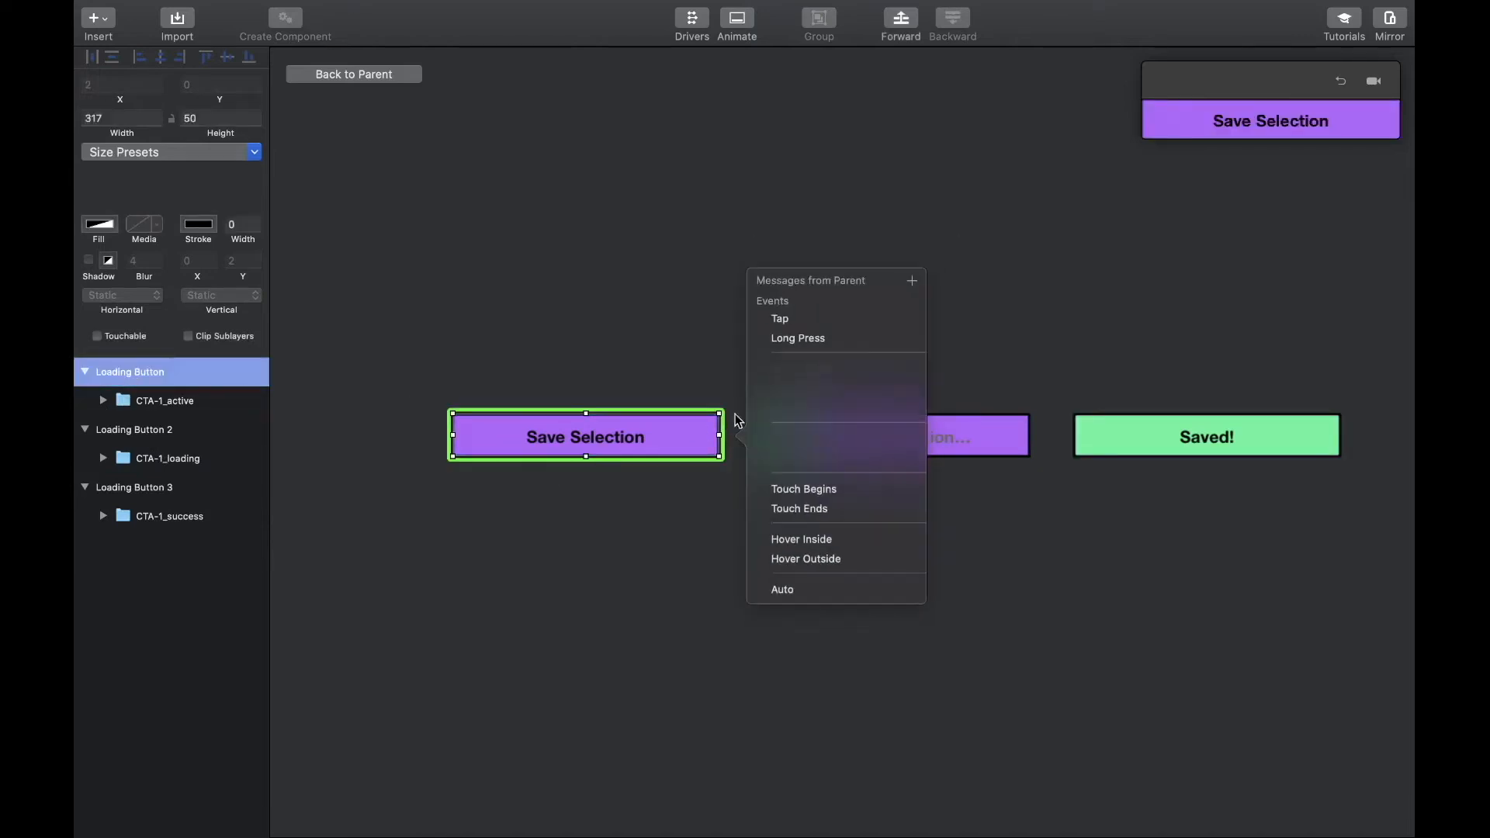
left_click(778, 320)
left_click(824, 439)
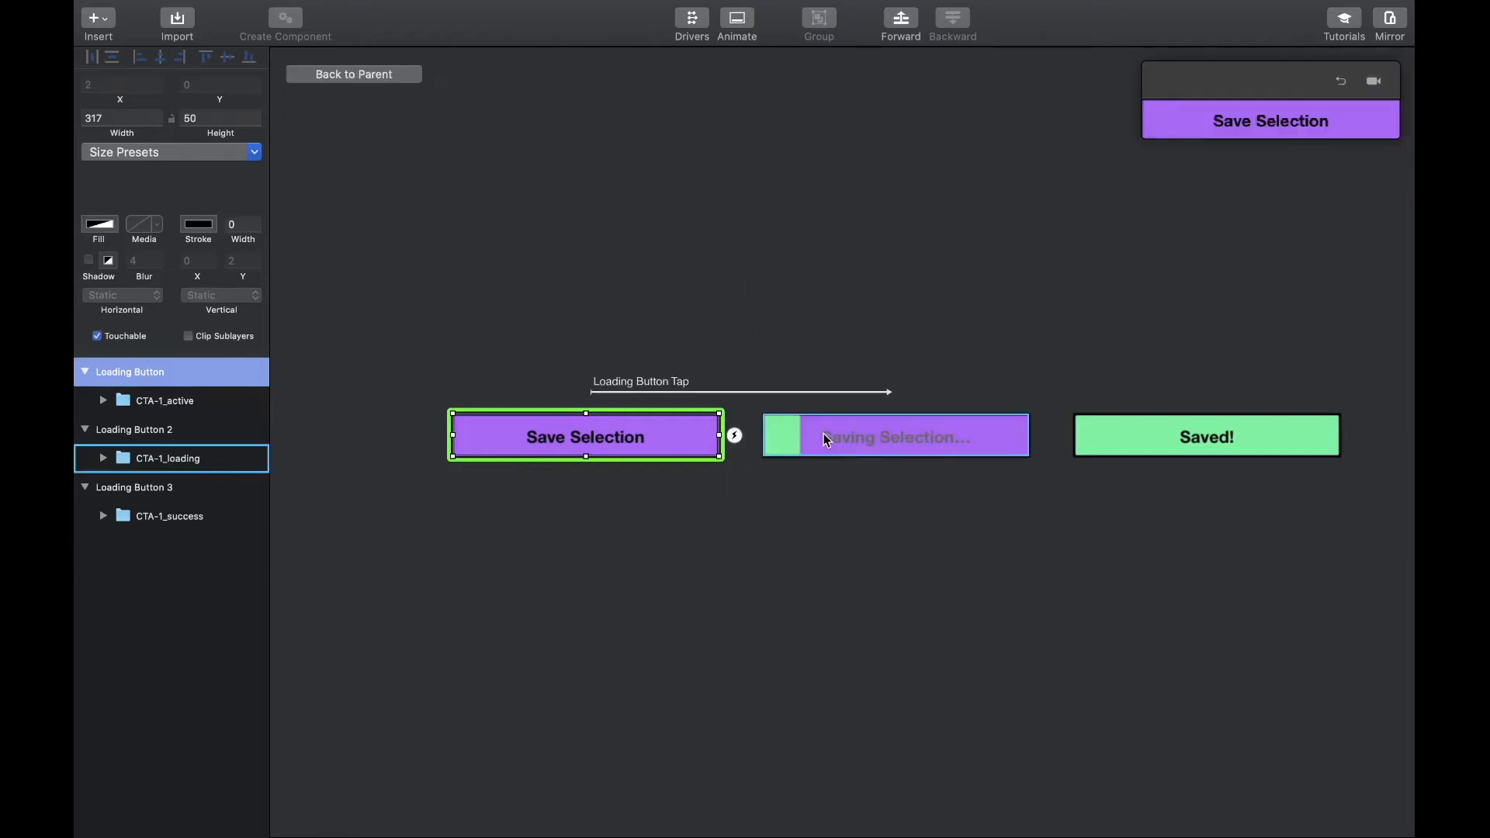
- Add an Auto transition from the Loading Button 2 artboard to the Loading Button 3 artboard
left_click(160, 431)
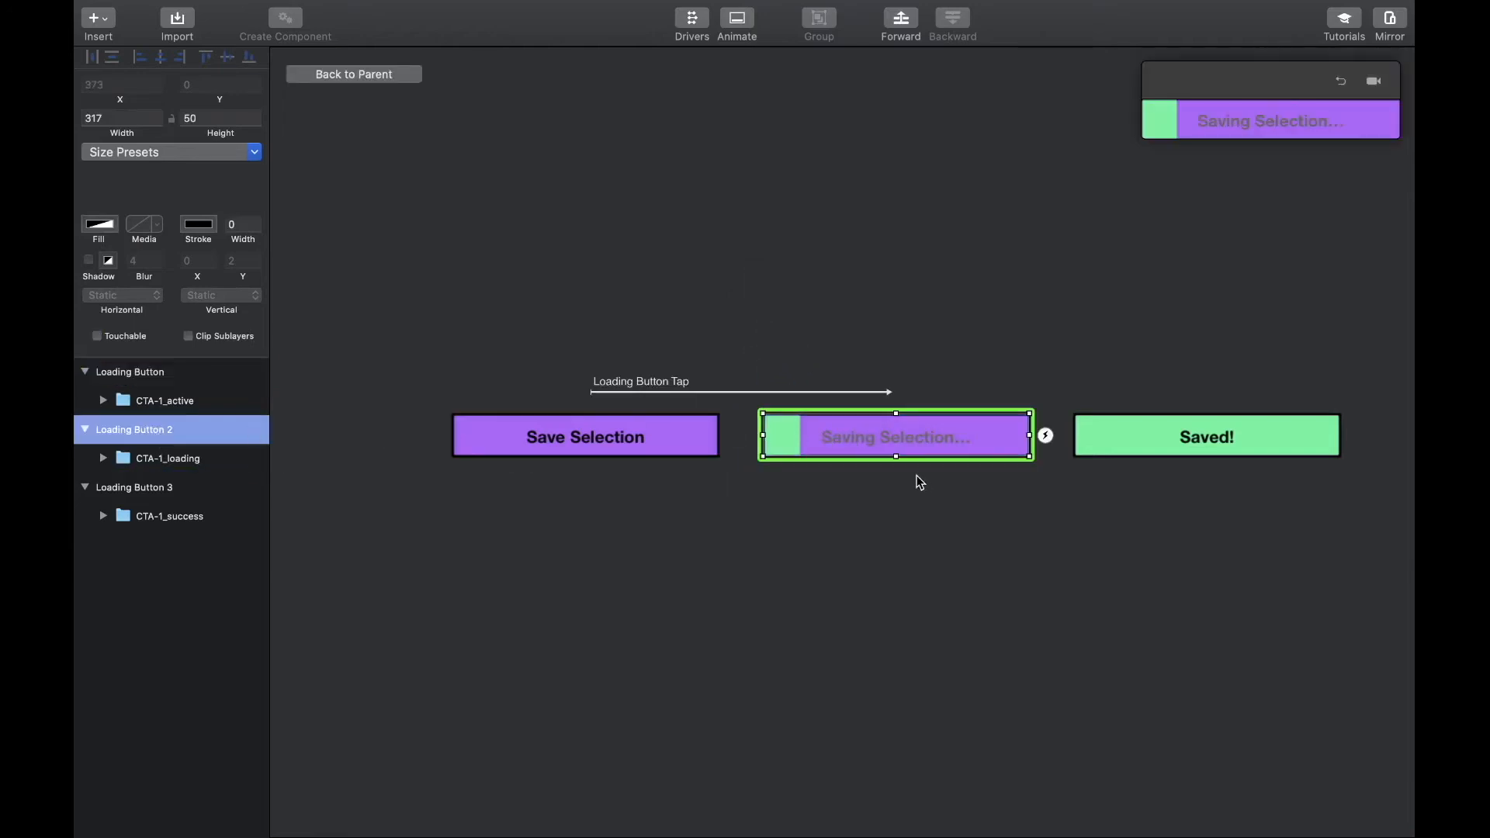
left_click(1044, 434)
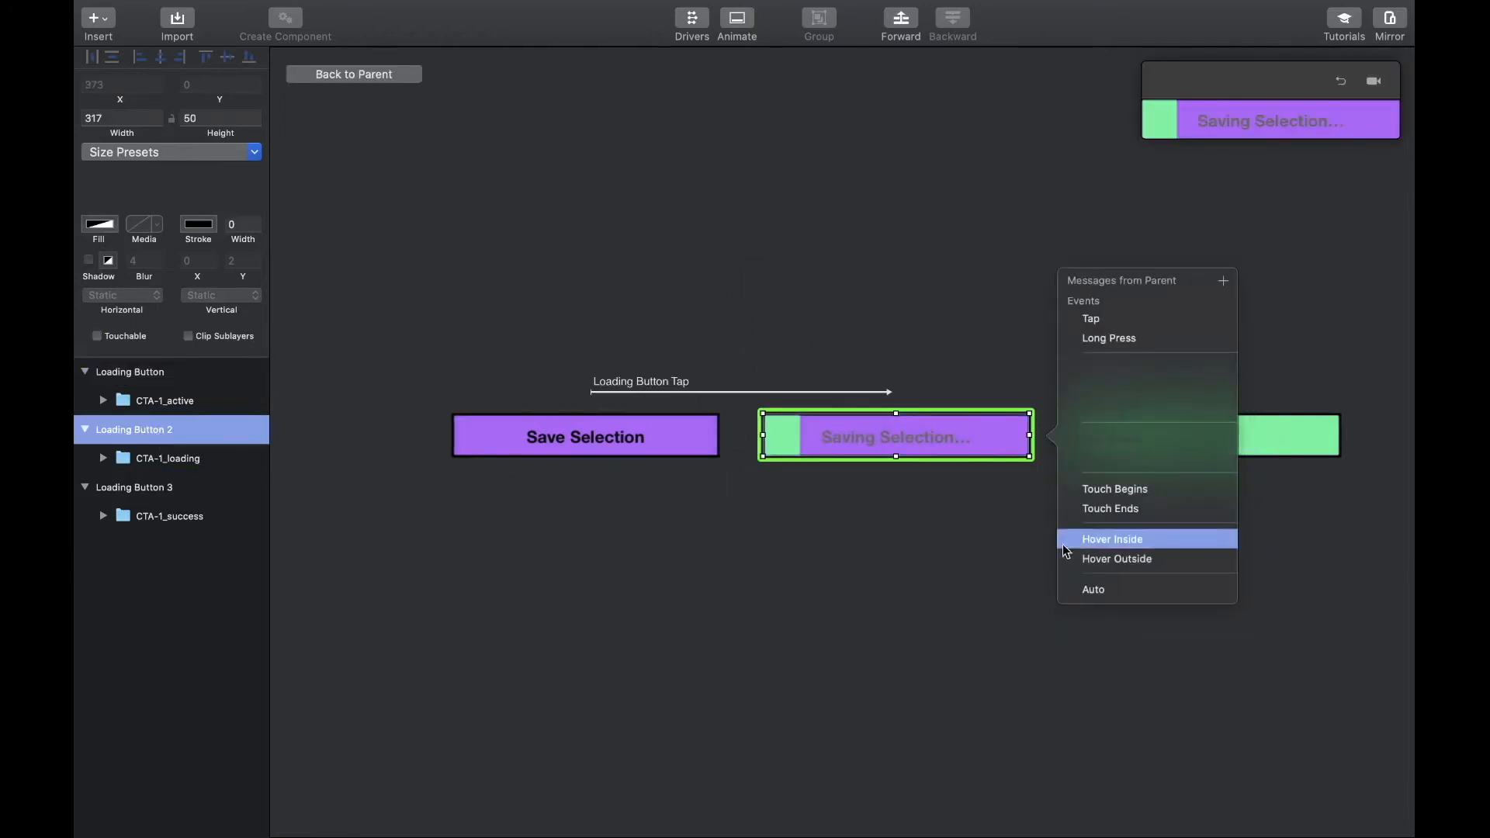
left_click(1084, 589)
left_click(1109, 439)
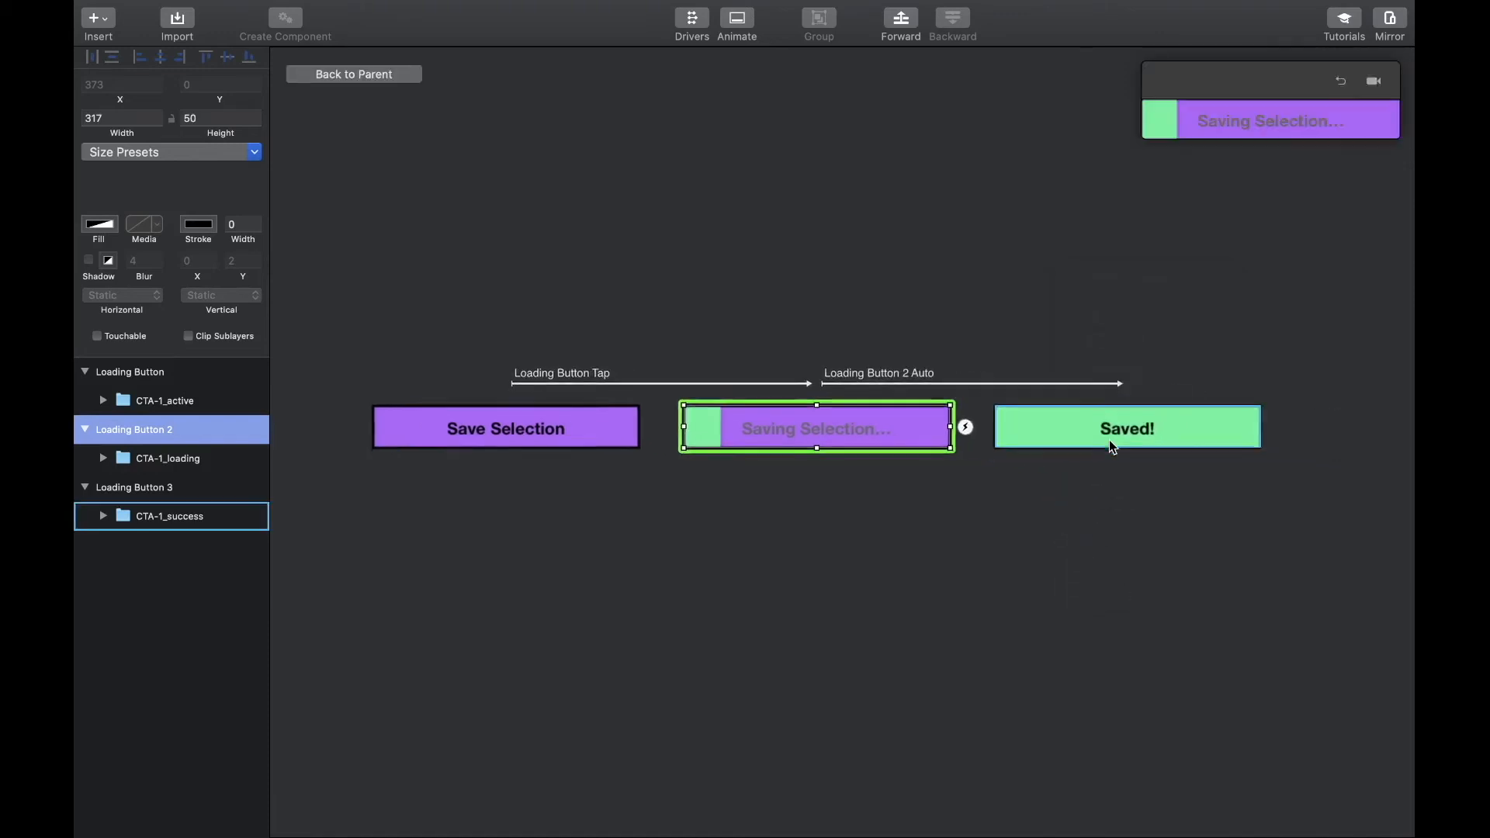
- Play the button interaction in the preview from its start and open the timeline of the Loading Button 2 Auto transition
left_click(1069, 511)
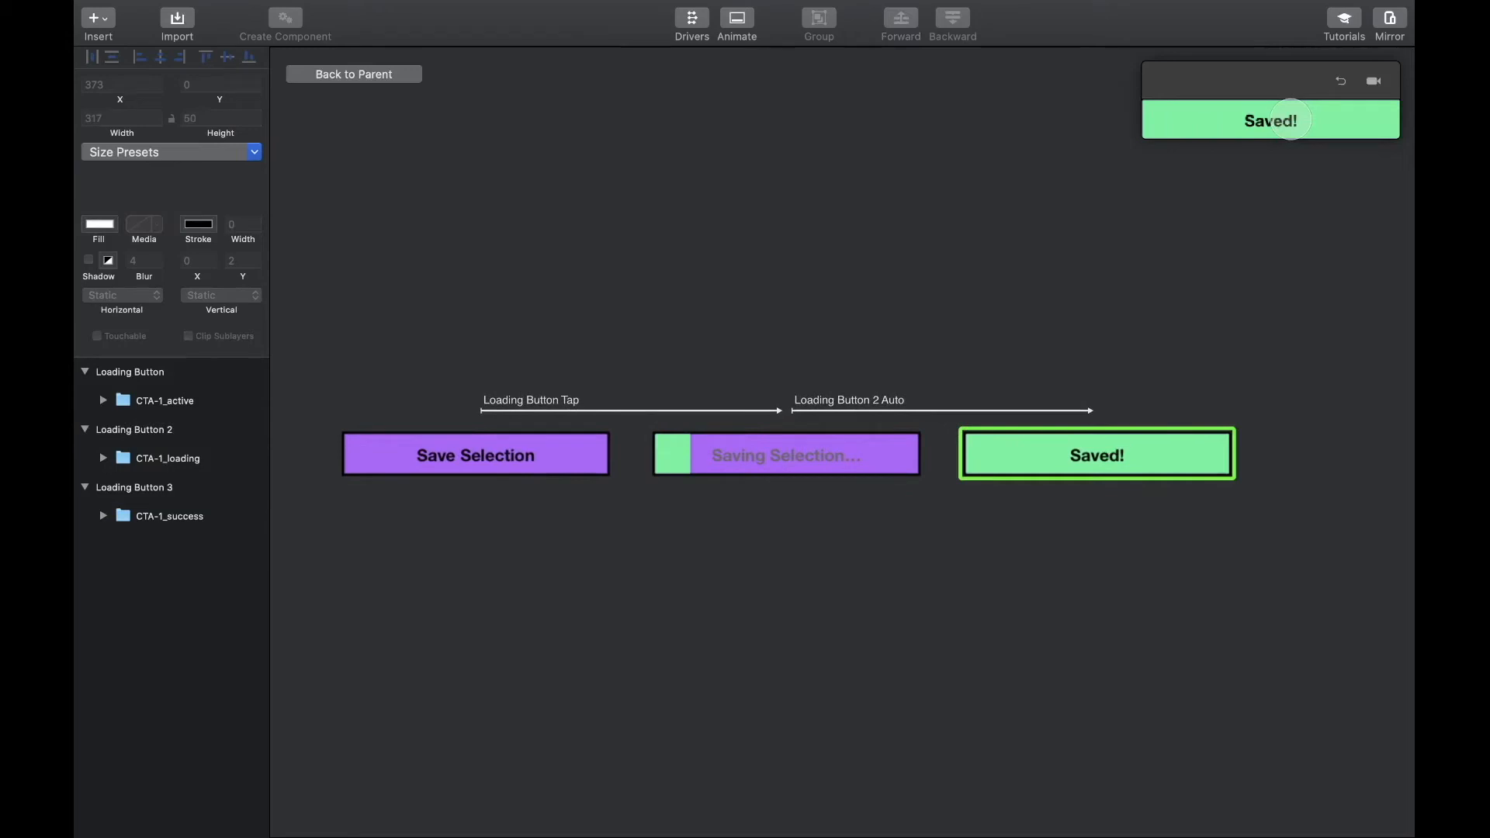
left_click(1341, 81)
left_click(1275, 123)
left_click(858, 398)
scroll(858, 398, "down", 2)
scroll(858, 397, "left", 2)
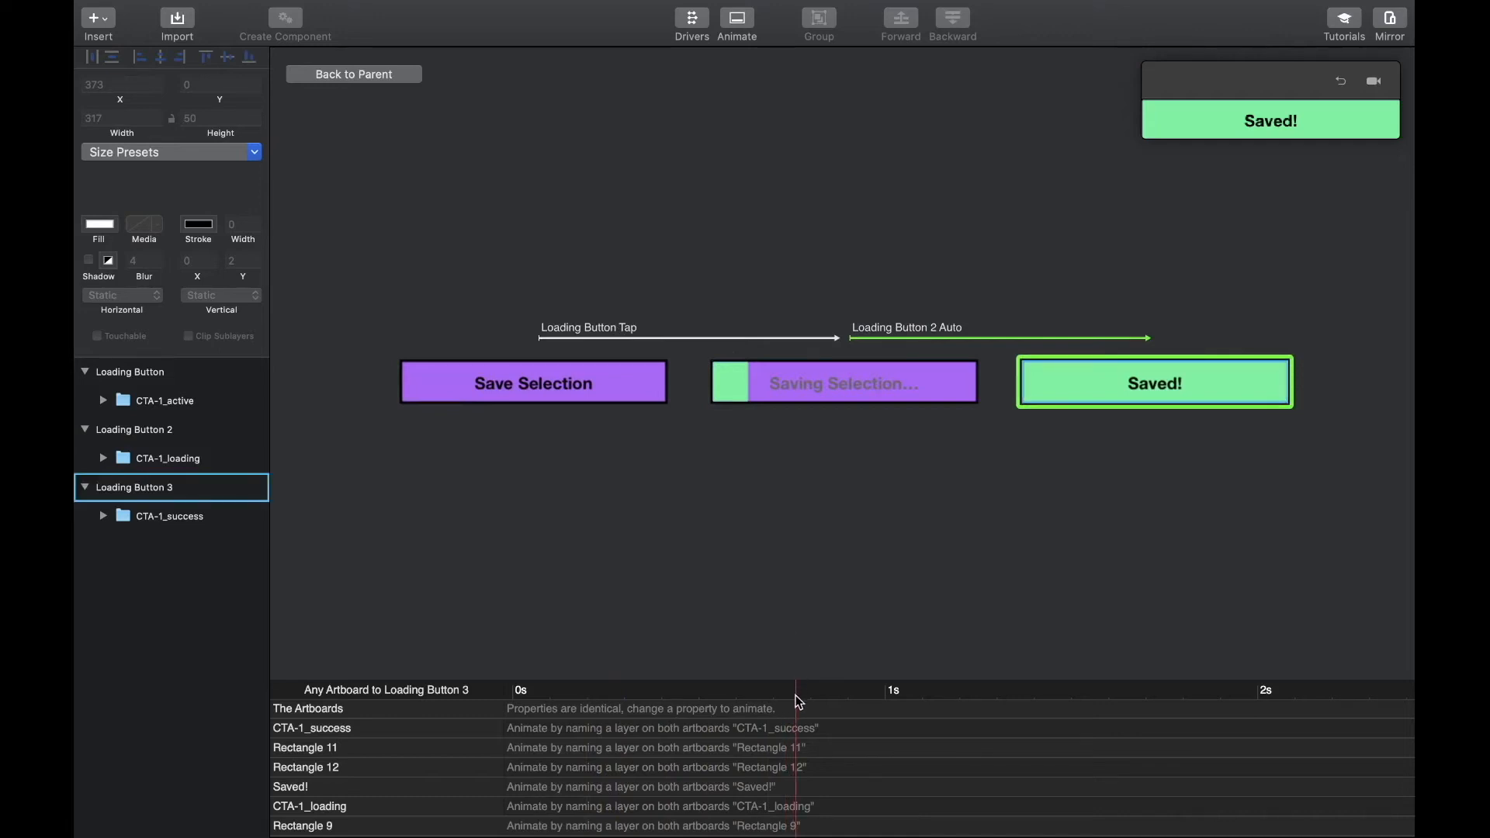
scroll(812, 532, "up", 2)
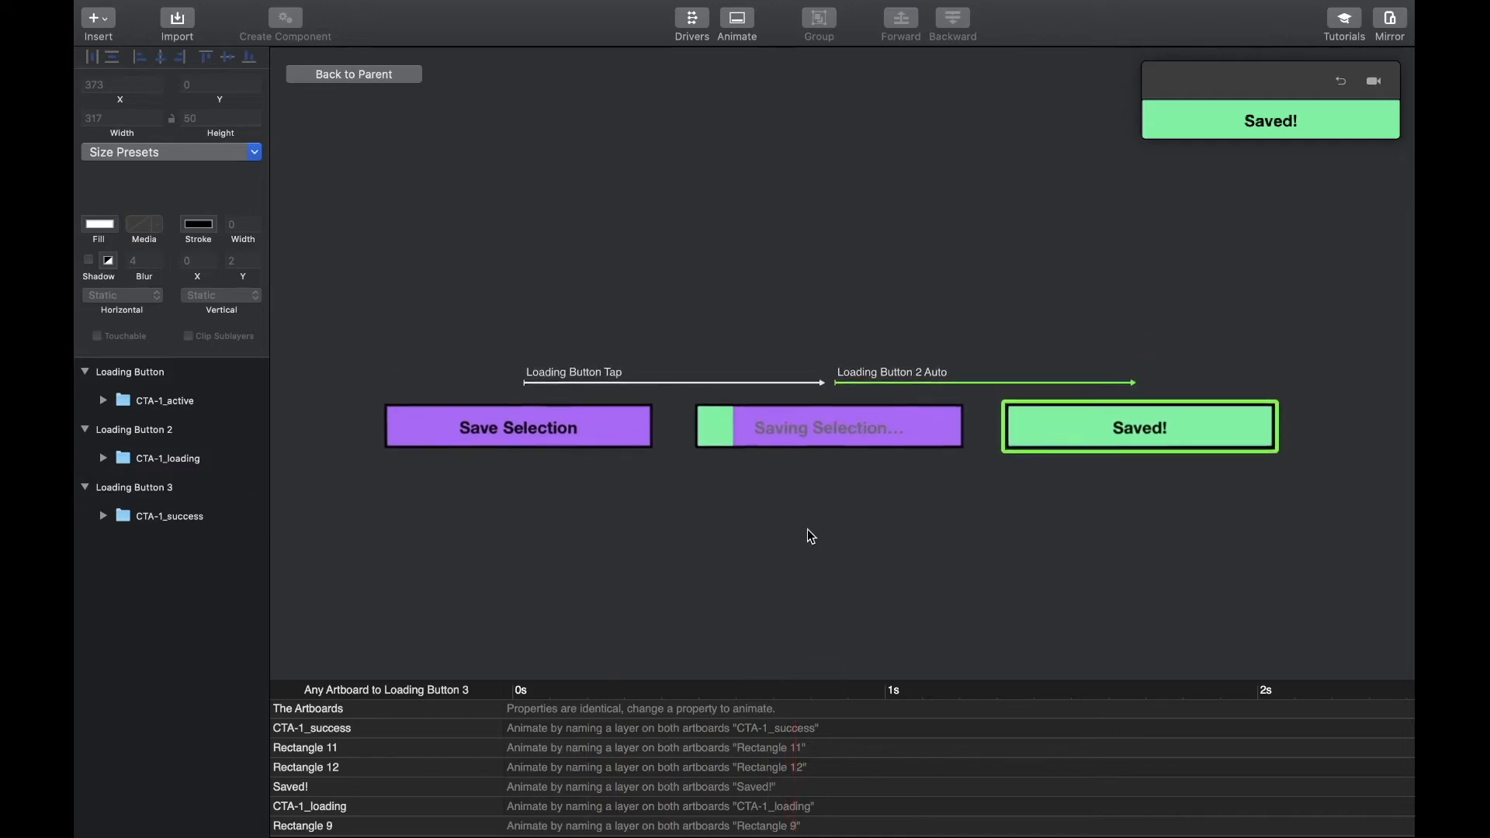
- Rename Rectangle 10 in CTA-1_loading and Rectangle 12 in CTA-1_success both as green
left_click(142, 382)
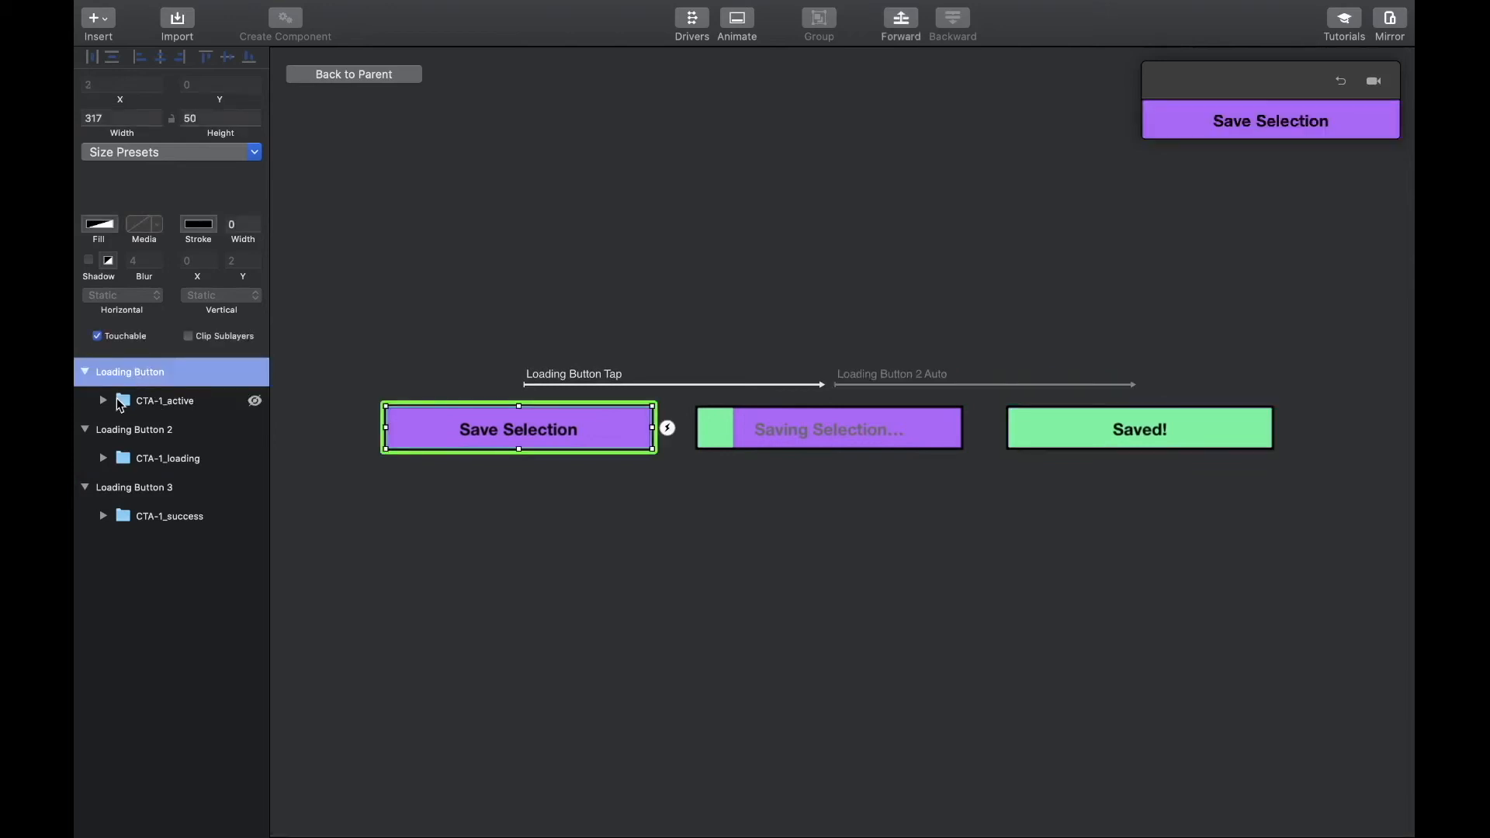
left_click(104, 401)
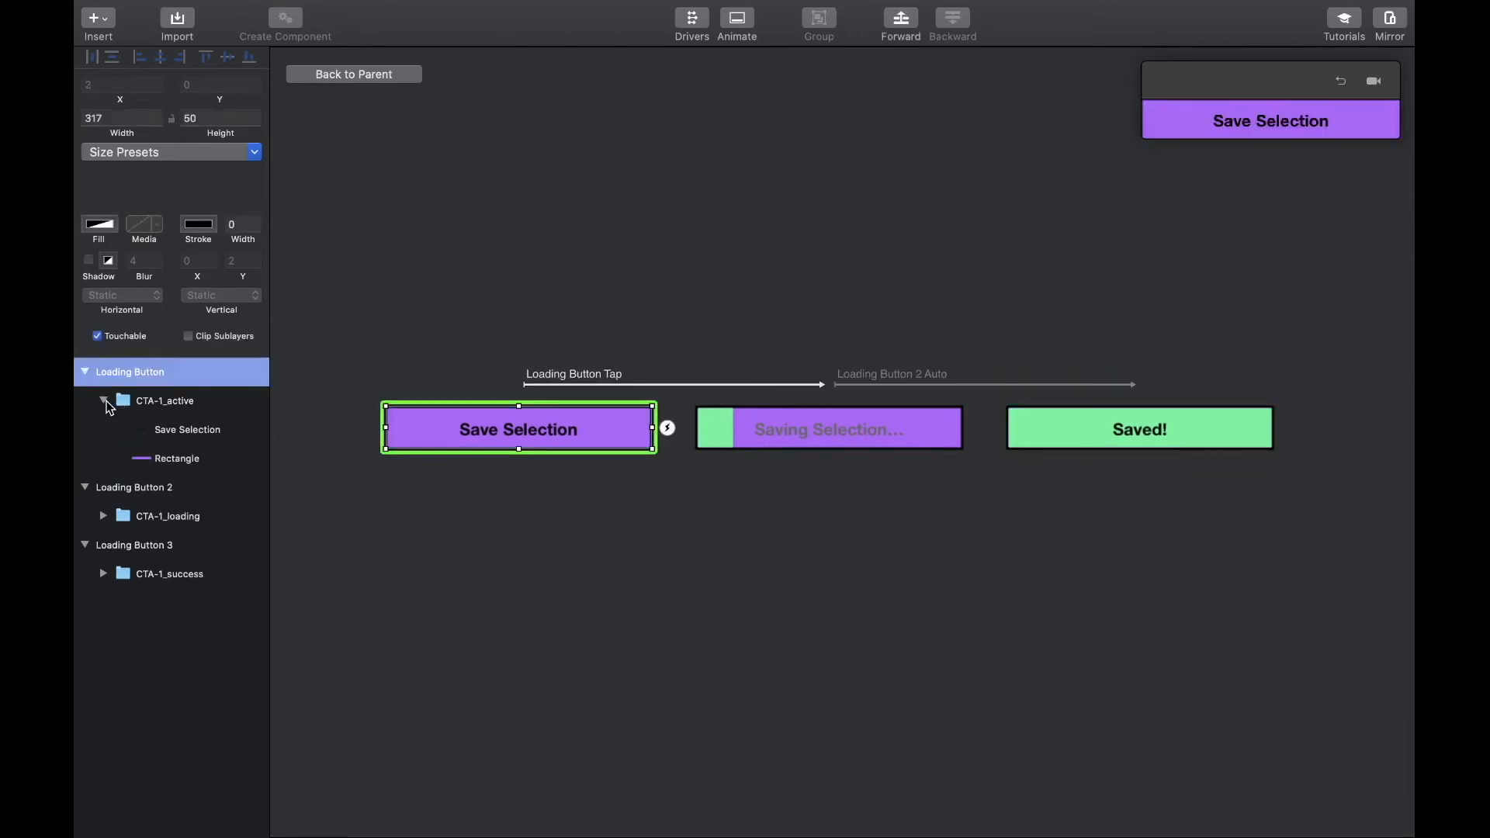
left_click(104, 400)
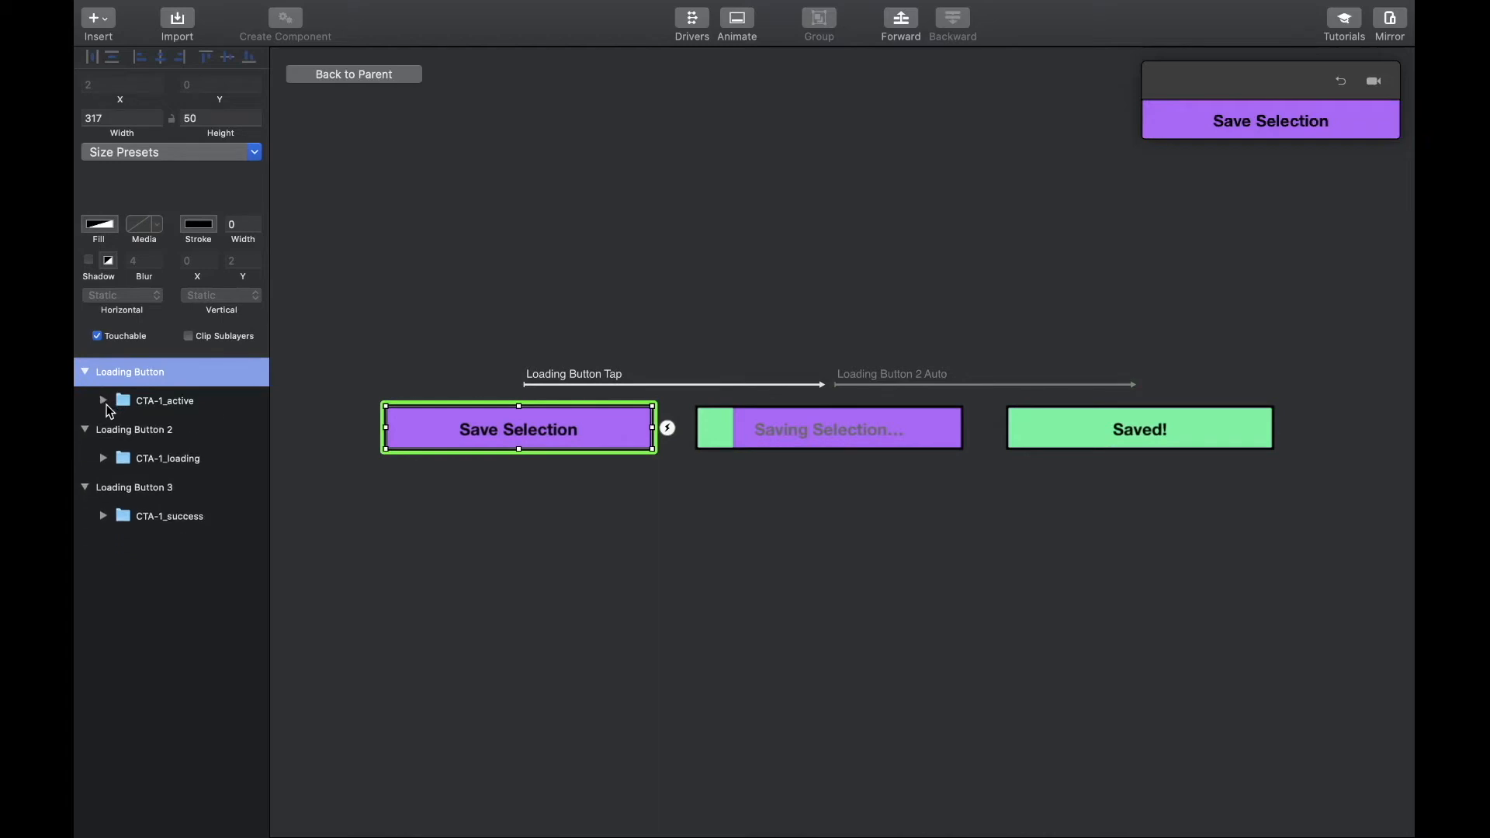
left_click(104, 459)
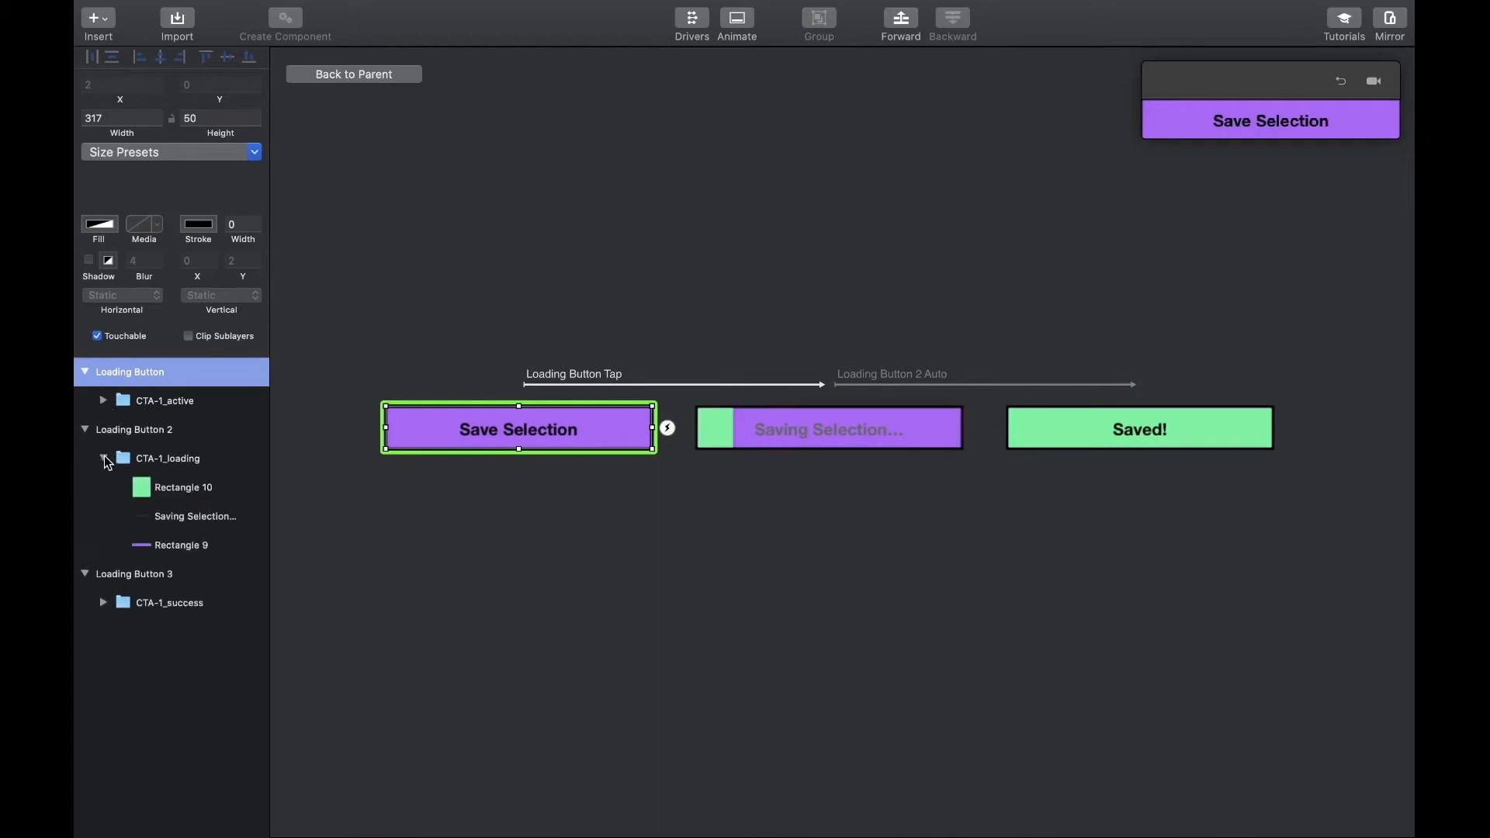
left_click(144, 493)
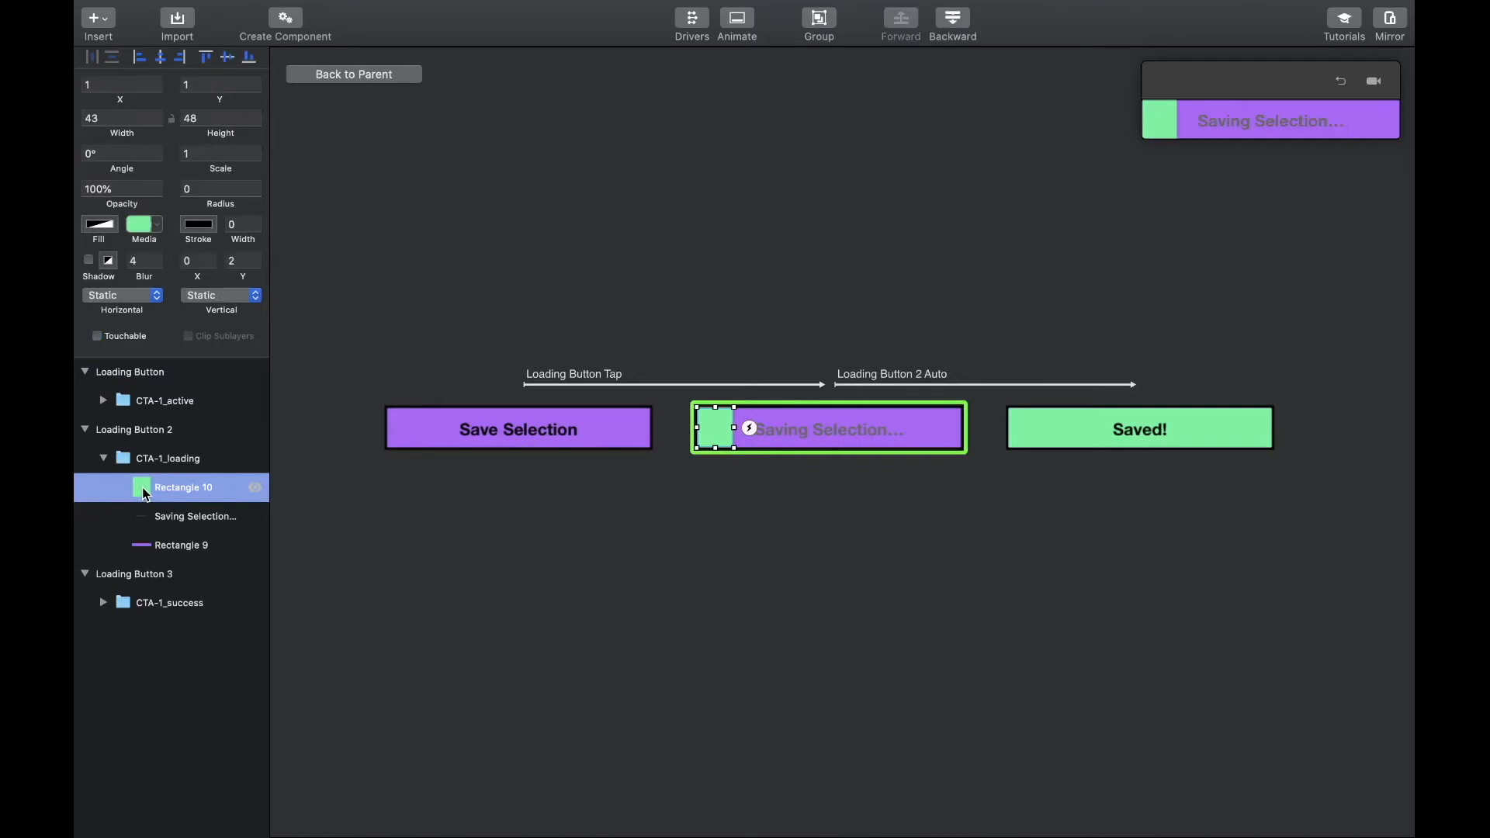
left_click(104, 603)
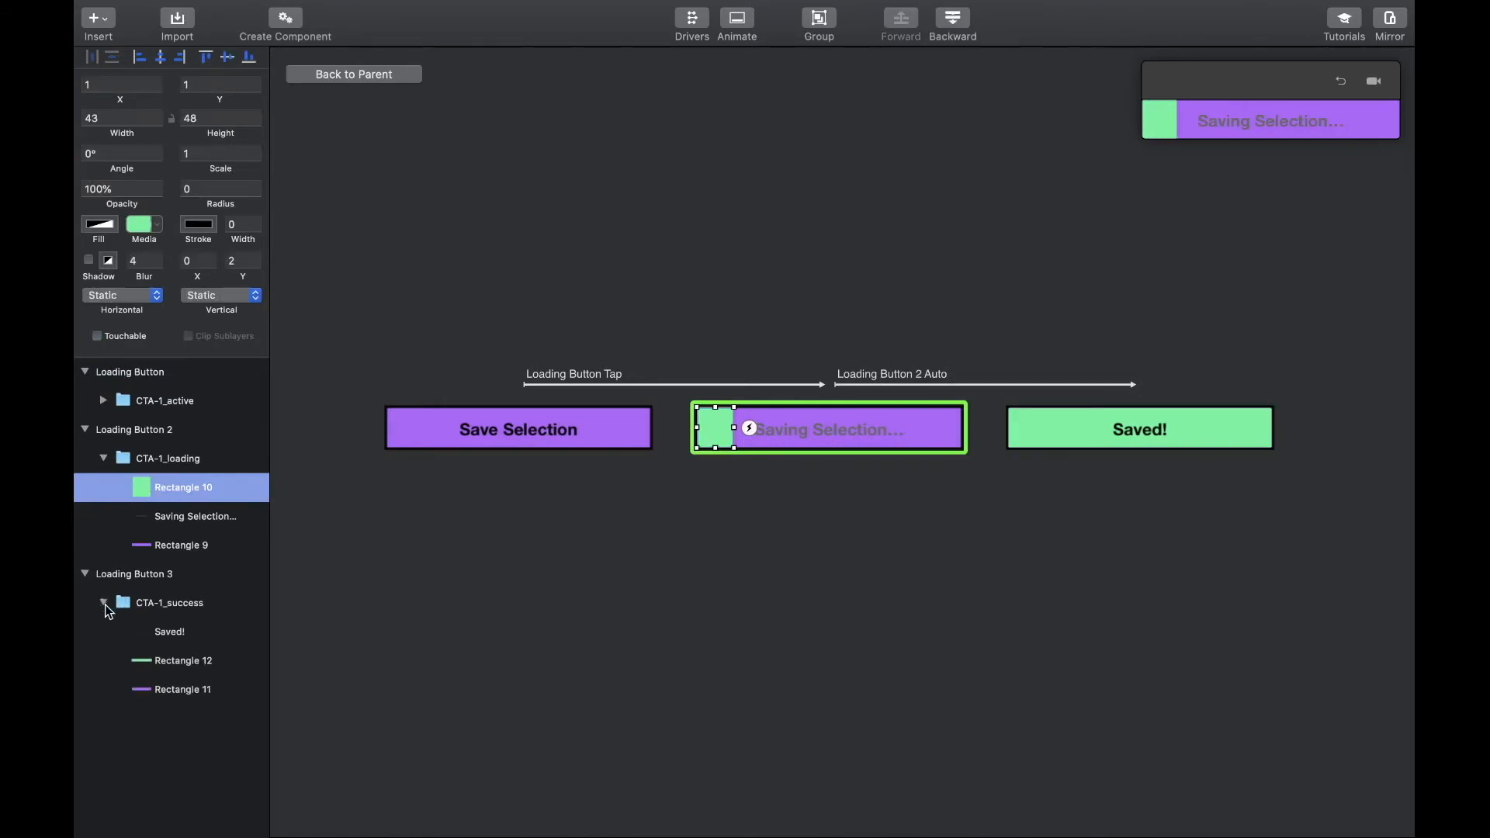
double_click(173, 488)
type("green")
key("Return")
double_click(174, 661)
type("green")
key("Return")
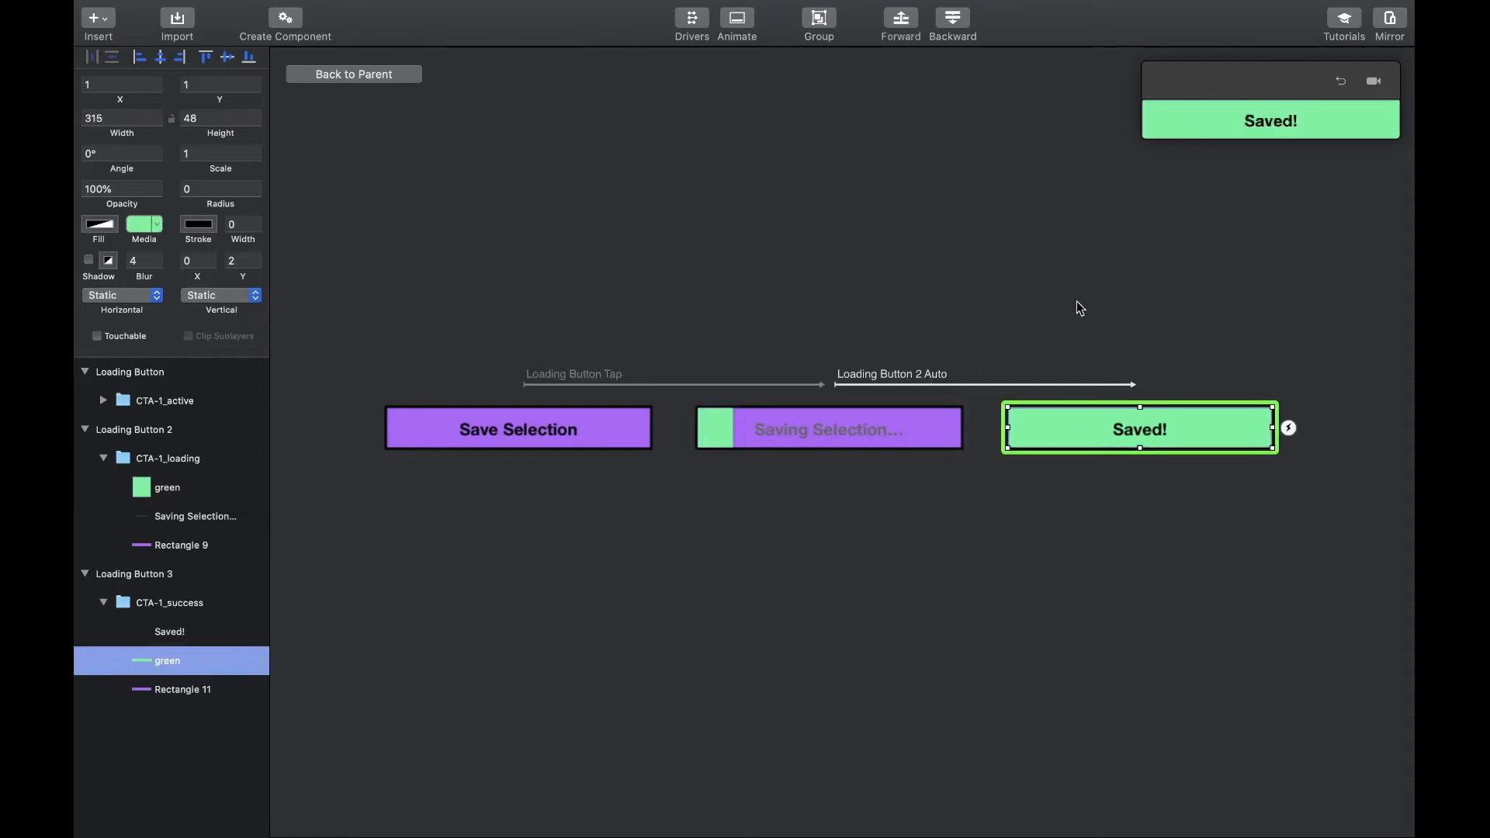
- Play the button's transition through its three states twice in the preview, restarting it each time
left_click(1340, 83)
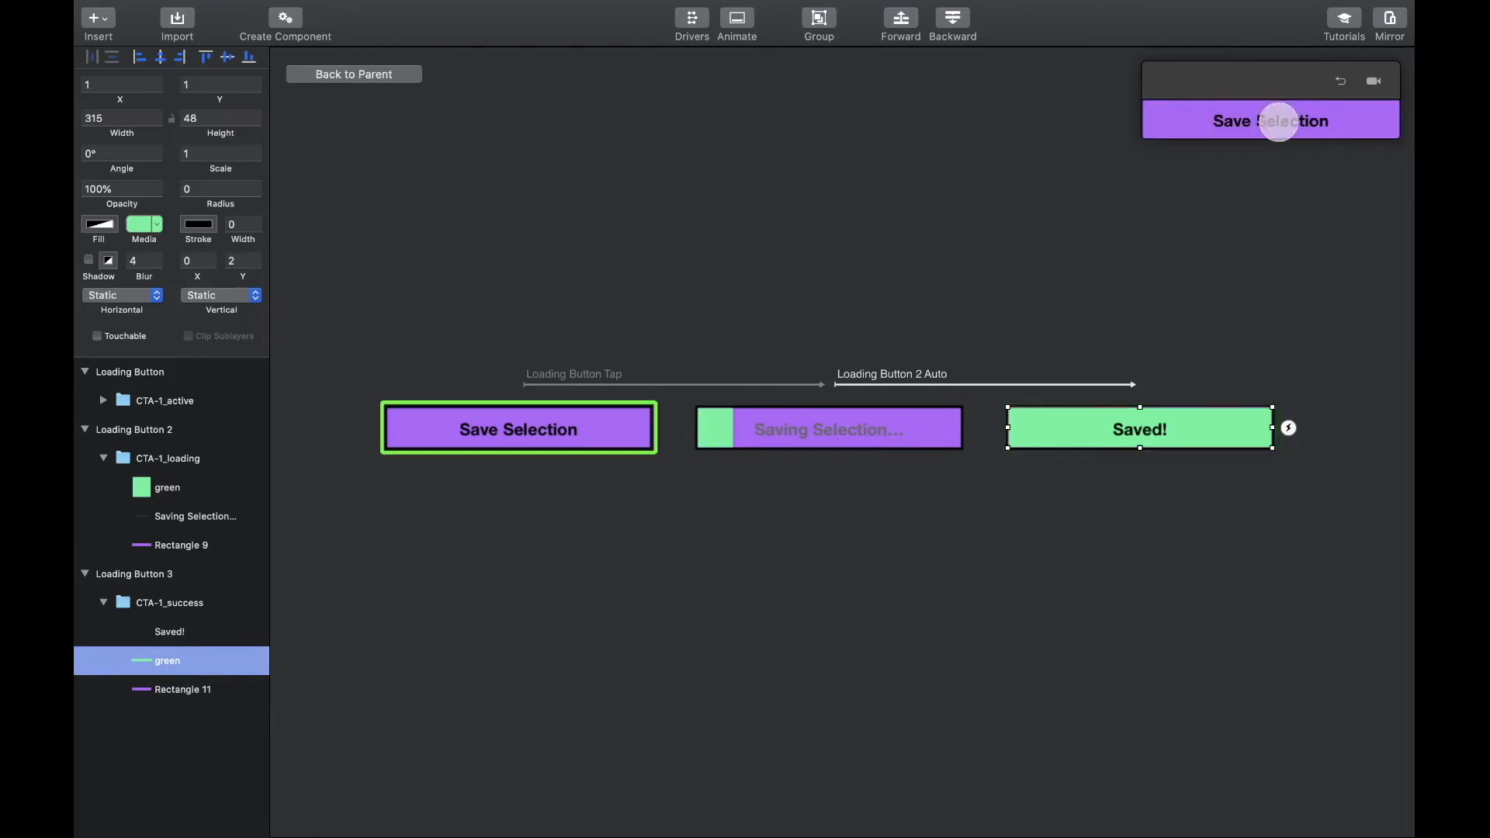
left_click(1273, 119)
left_click(1339, 81)
left_click(1301, 122)
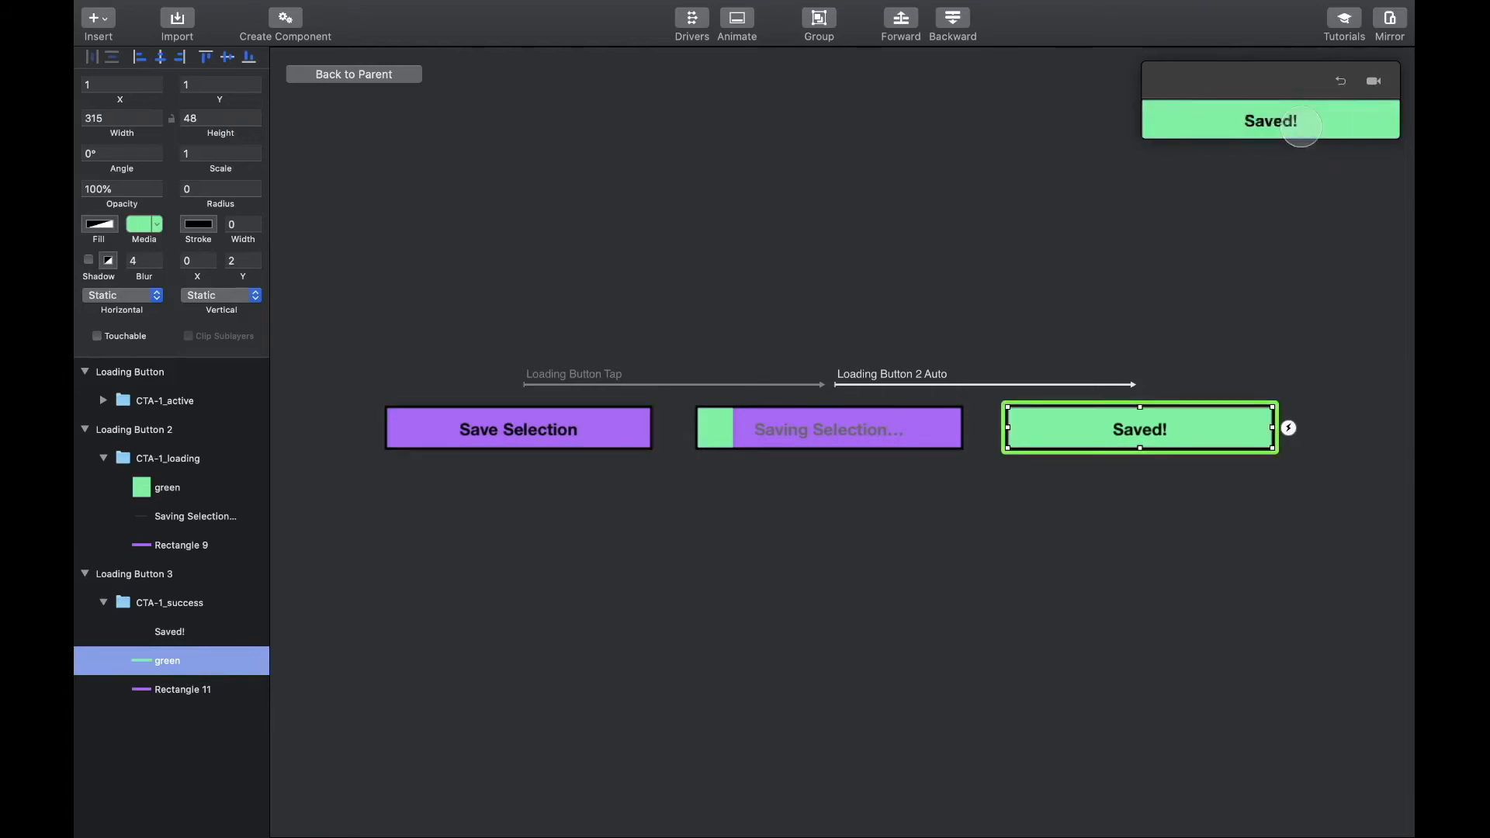
- Extend the green layer's Center X and Width animations in the Auto transition to 1s, and replay the button in the preview
left_click(911, 376)
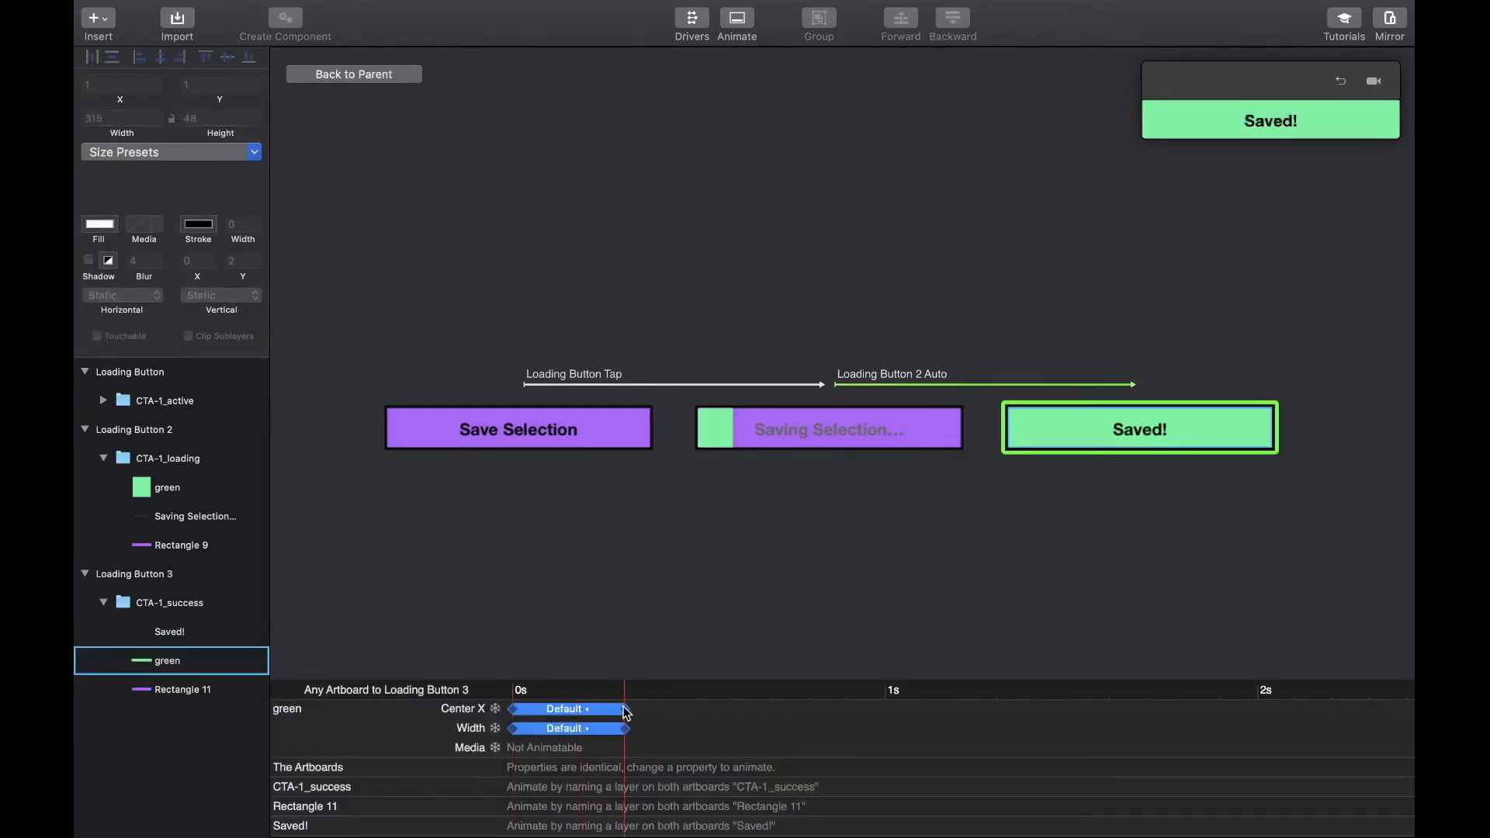
left_click_drag(624, 728, 891, 732)
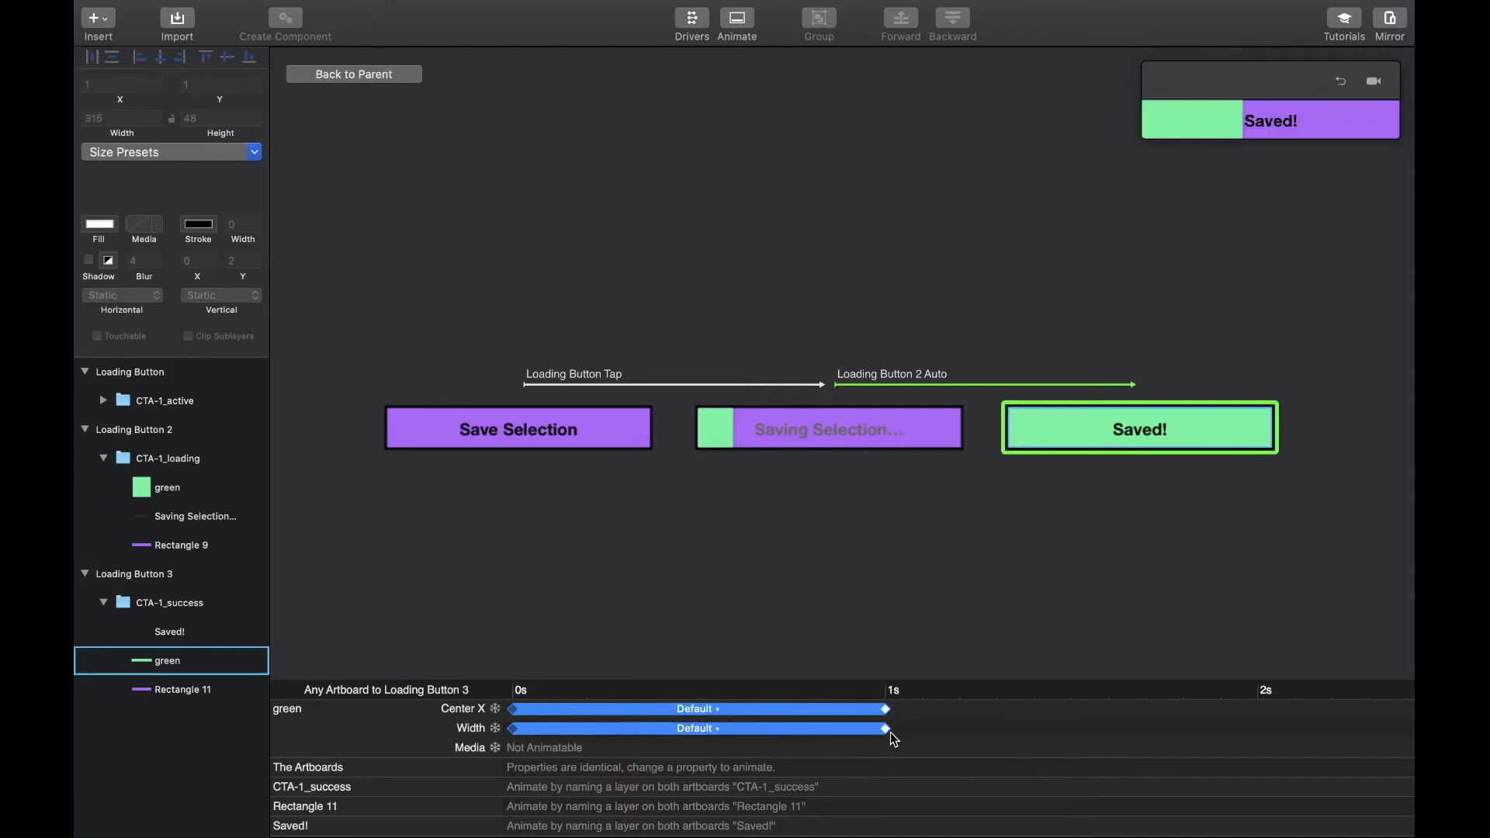
left_click(1342, 81)
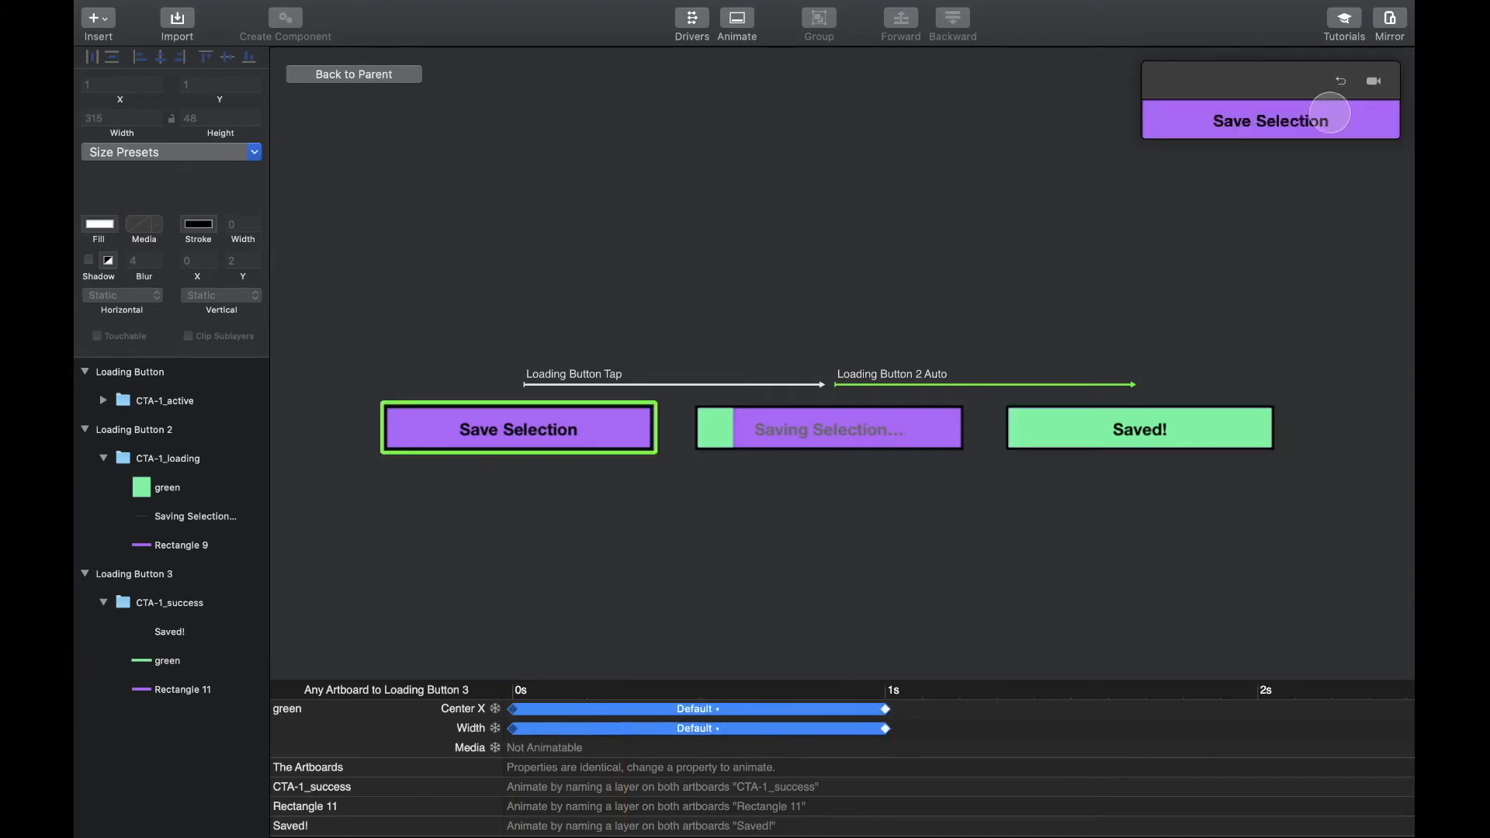
left_click(1329, 114)
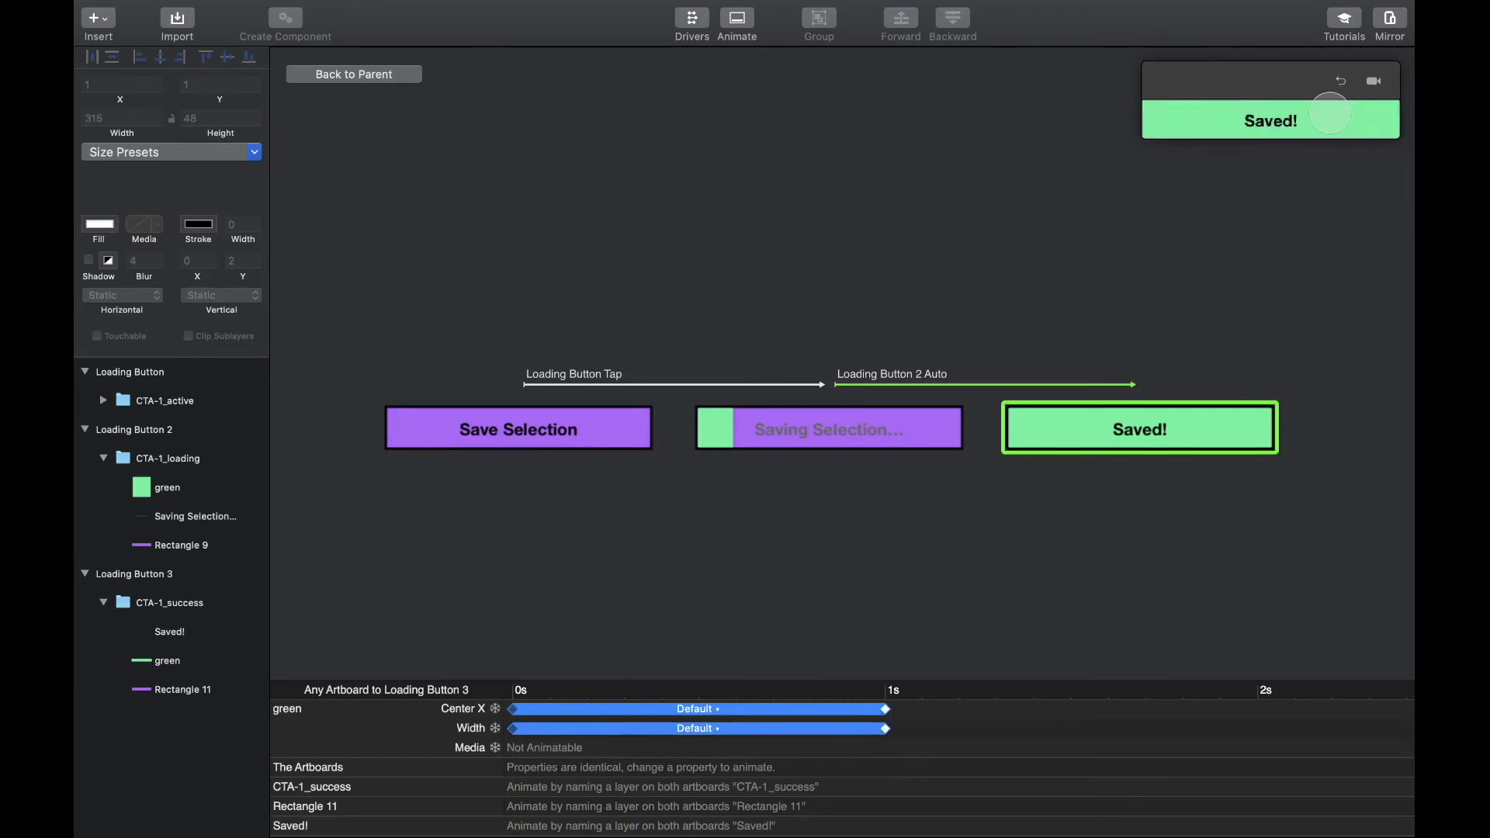
left_click(1342, 81)
left_click(1340, 119)
- Copy the Saving Selection... text layer from CTA-1_loading into CTA-1_success, directly above its green layer
left_click(183, 517)
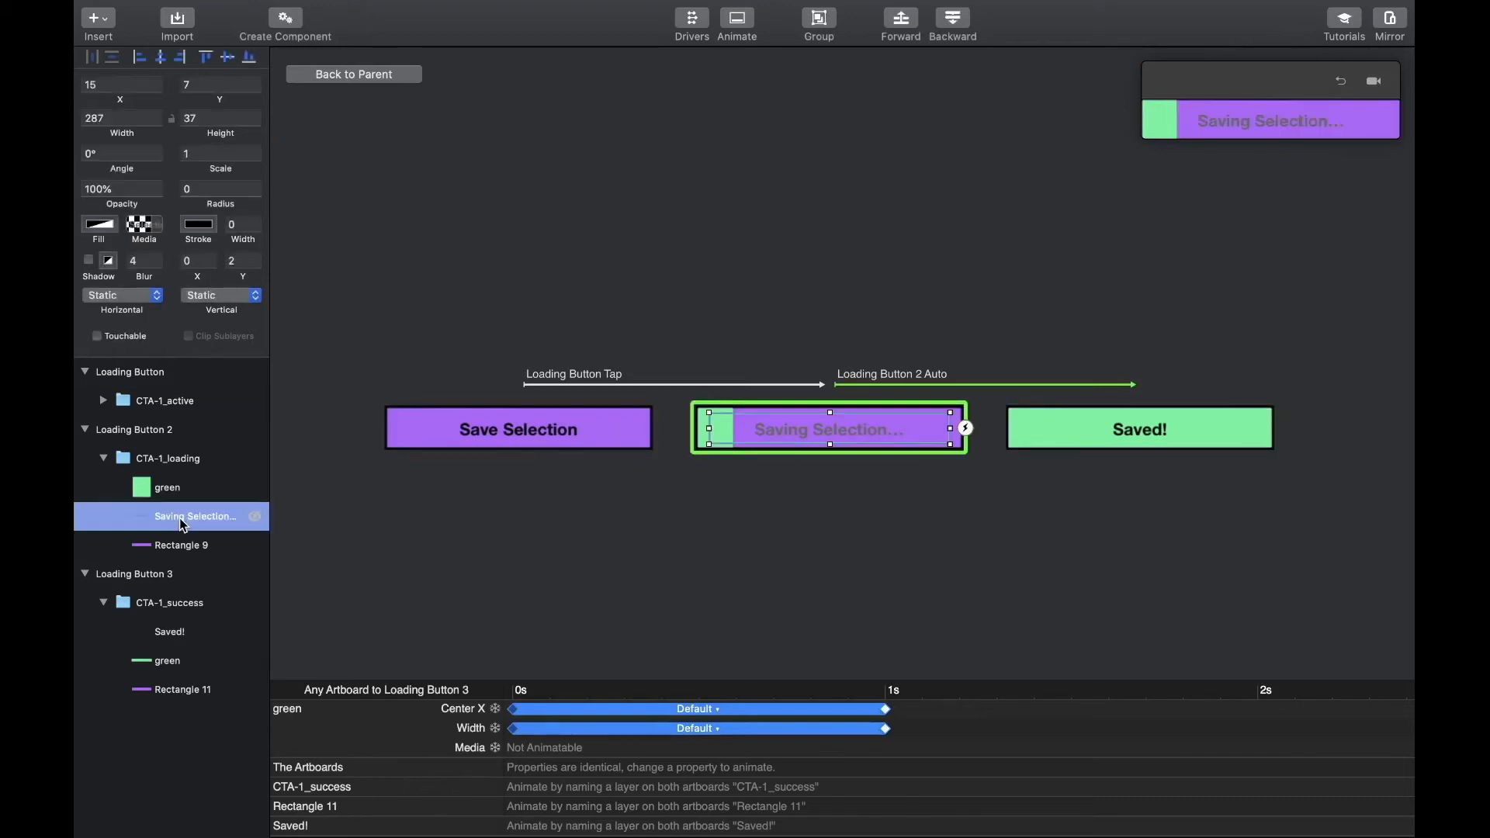
key("super+c")
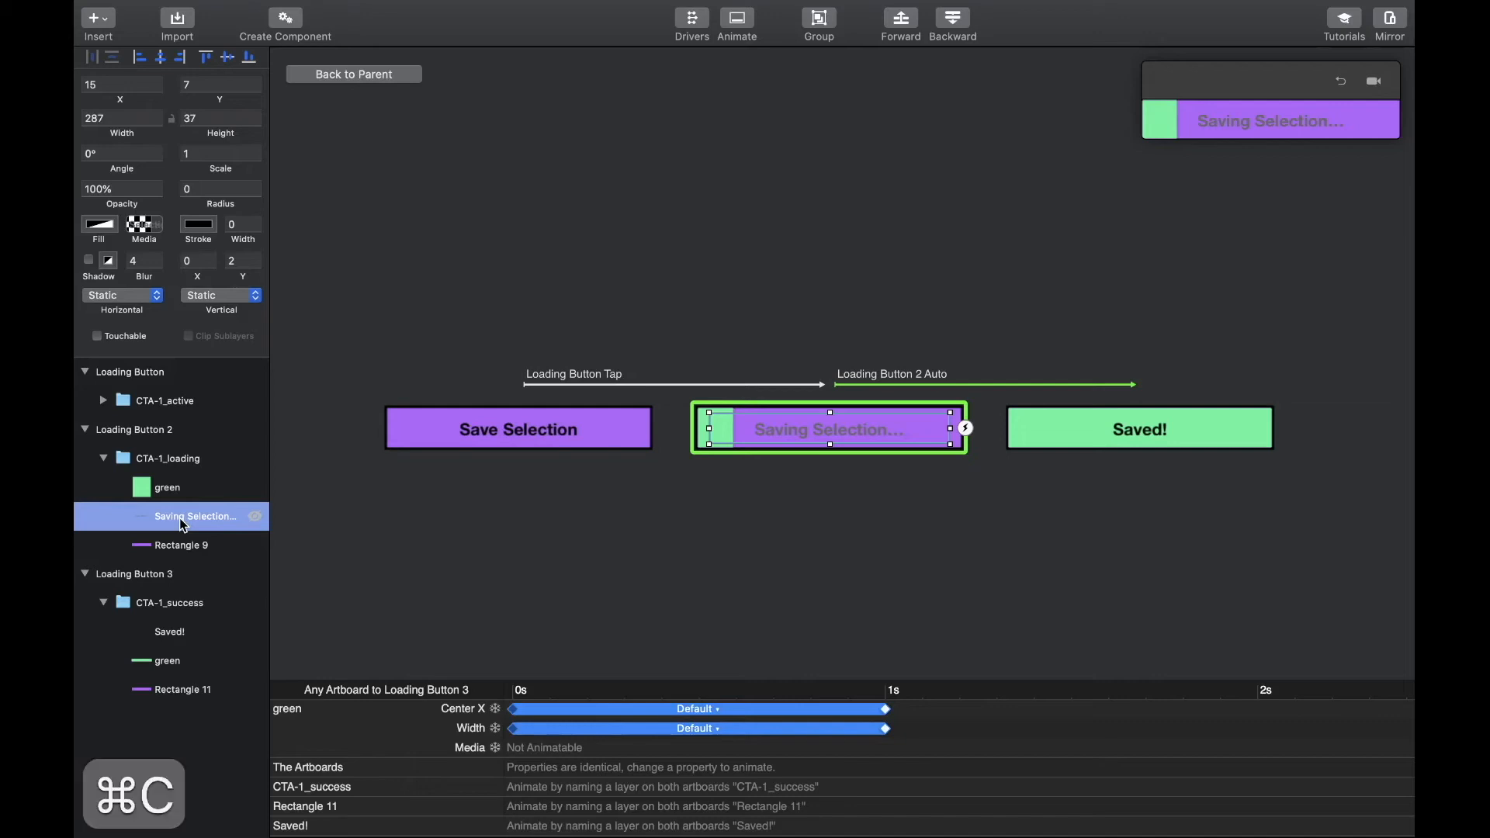
left_click(173, 661)
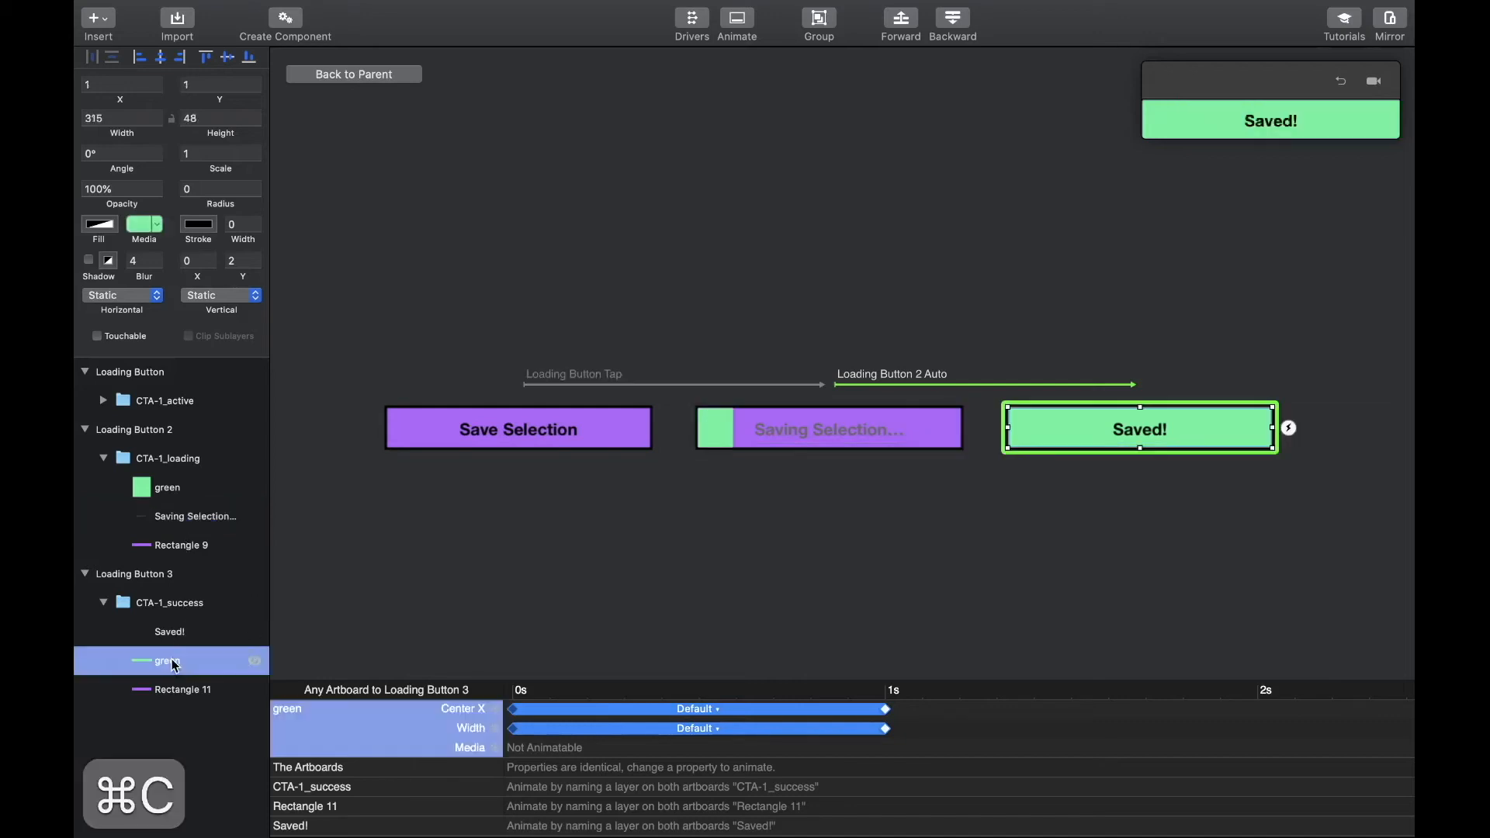
key("super+v")
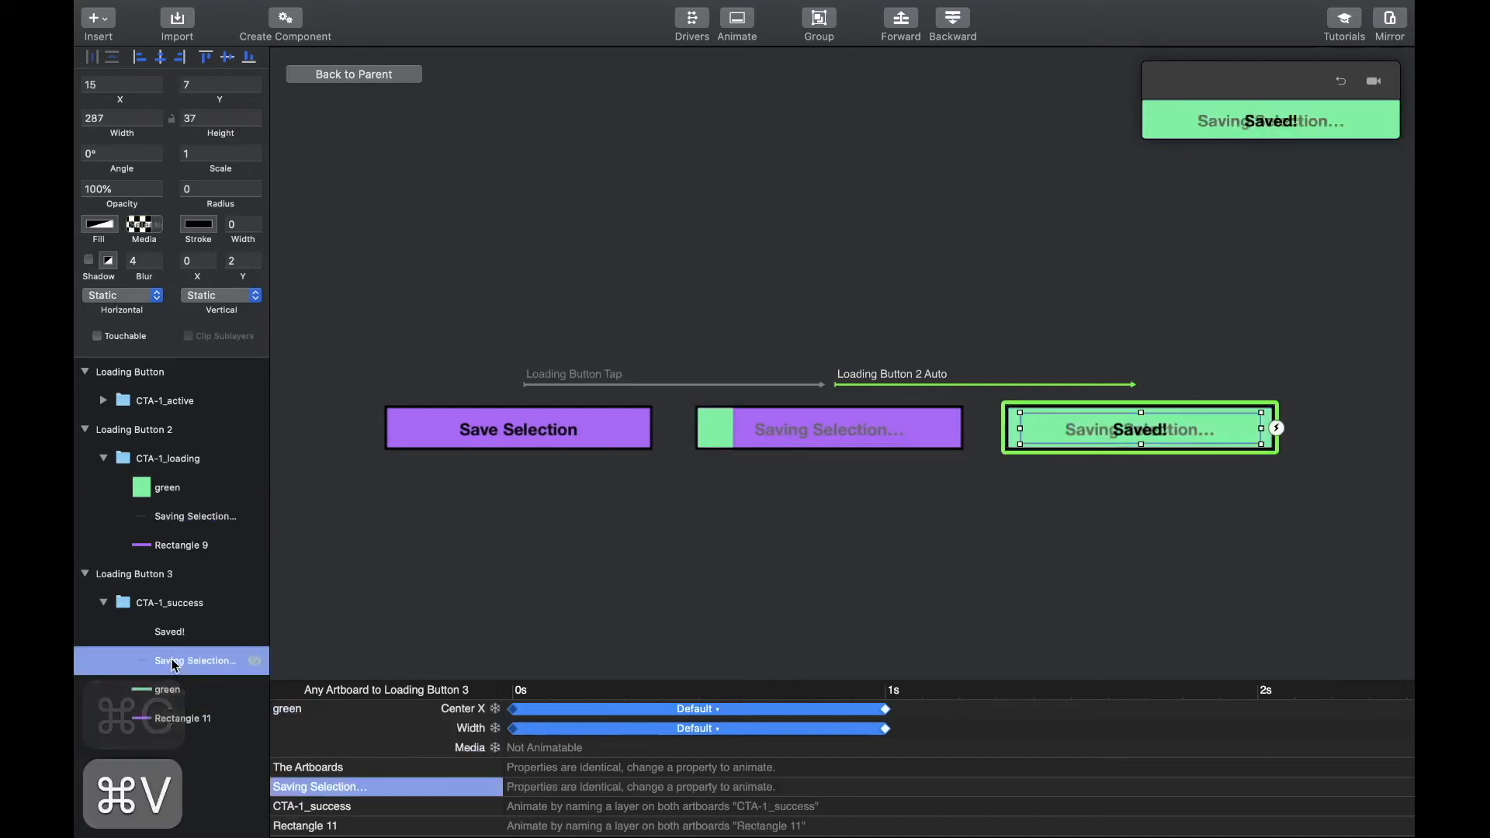
- Set the opacity of the Saving Selection... text layer in CTA-1_success to 0%
left_click(97, 189)
type("0")
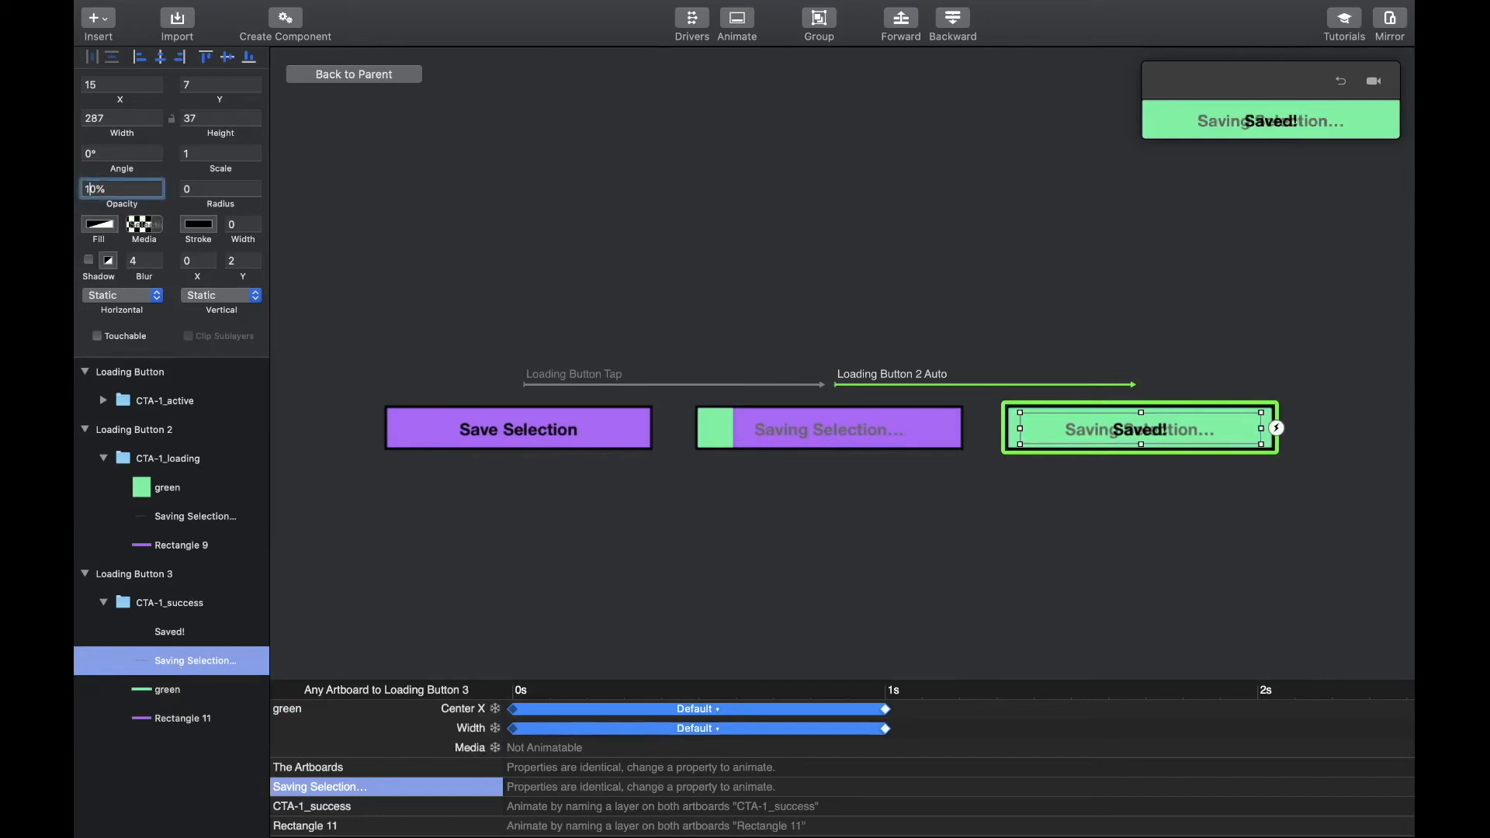
key("Return")
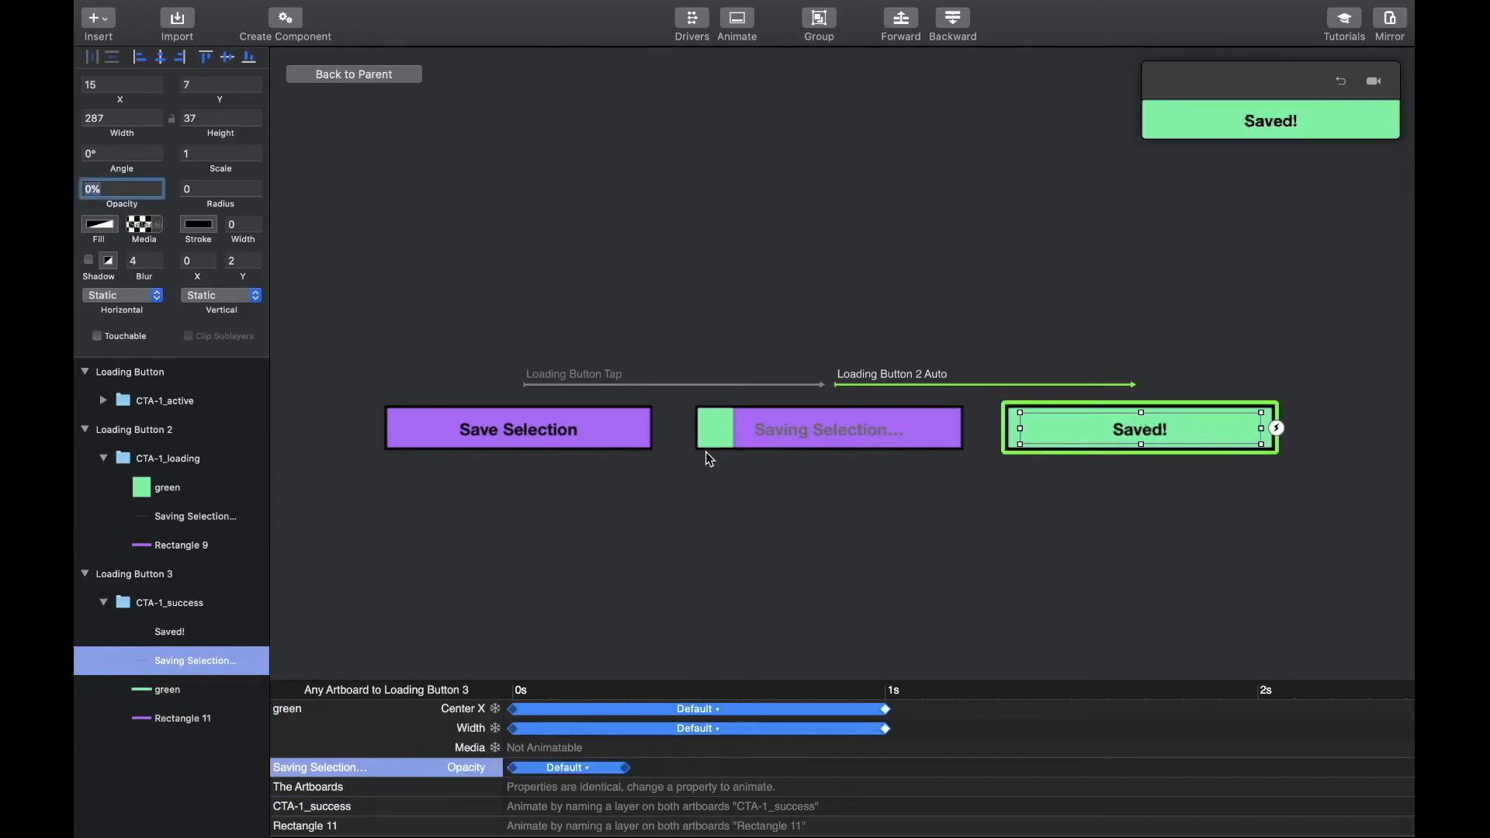
- Copy the Saved! text layer from CTA-1_success into CTA-1_loading, and set the copy's opacity to 0%
left_click(185, 633)
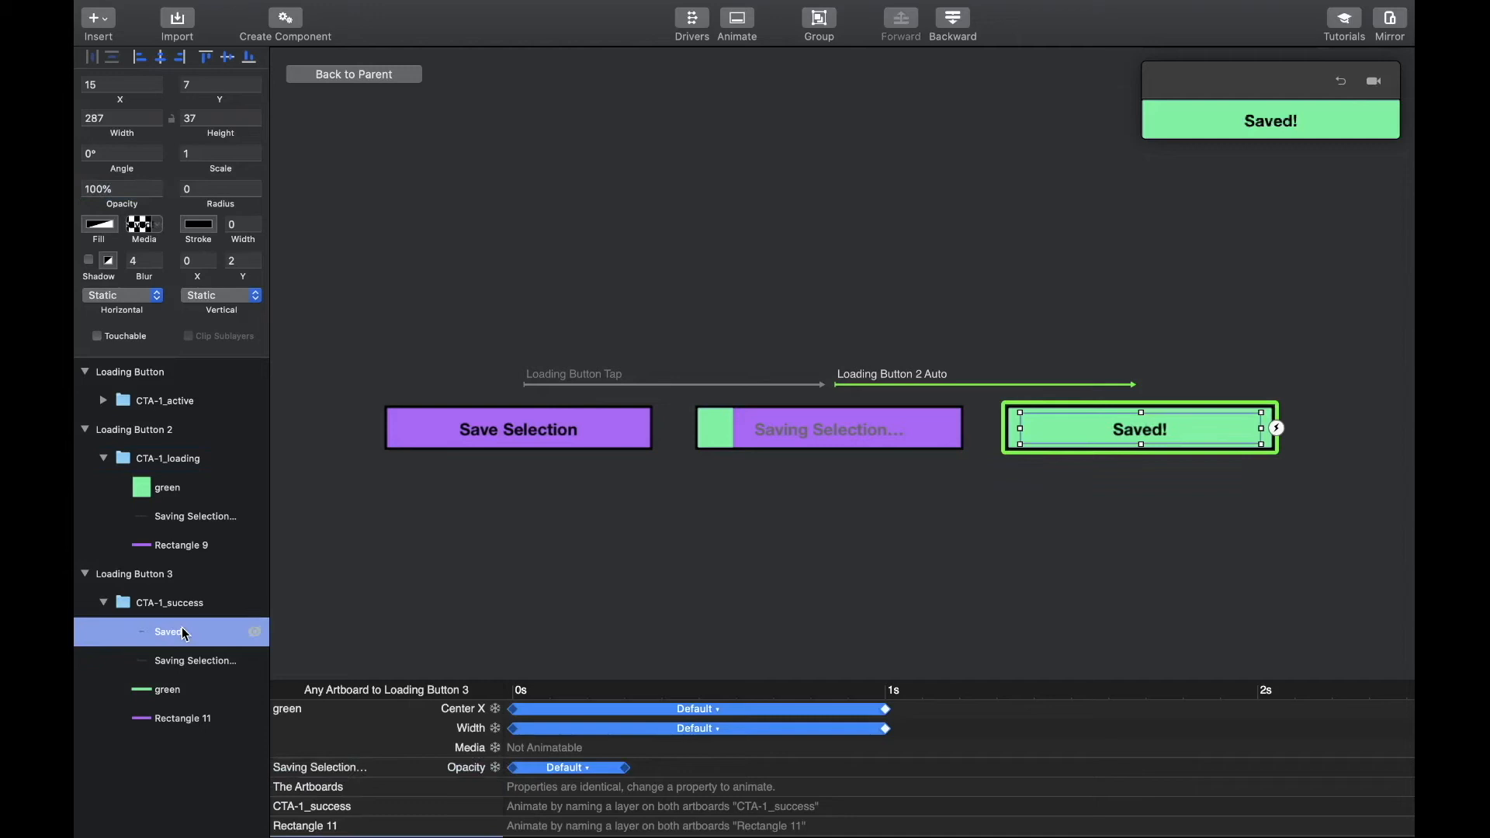
key("super+c")
left_click(167, 518)
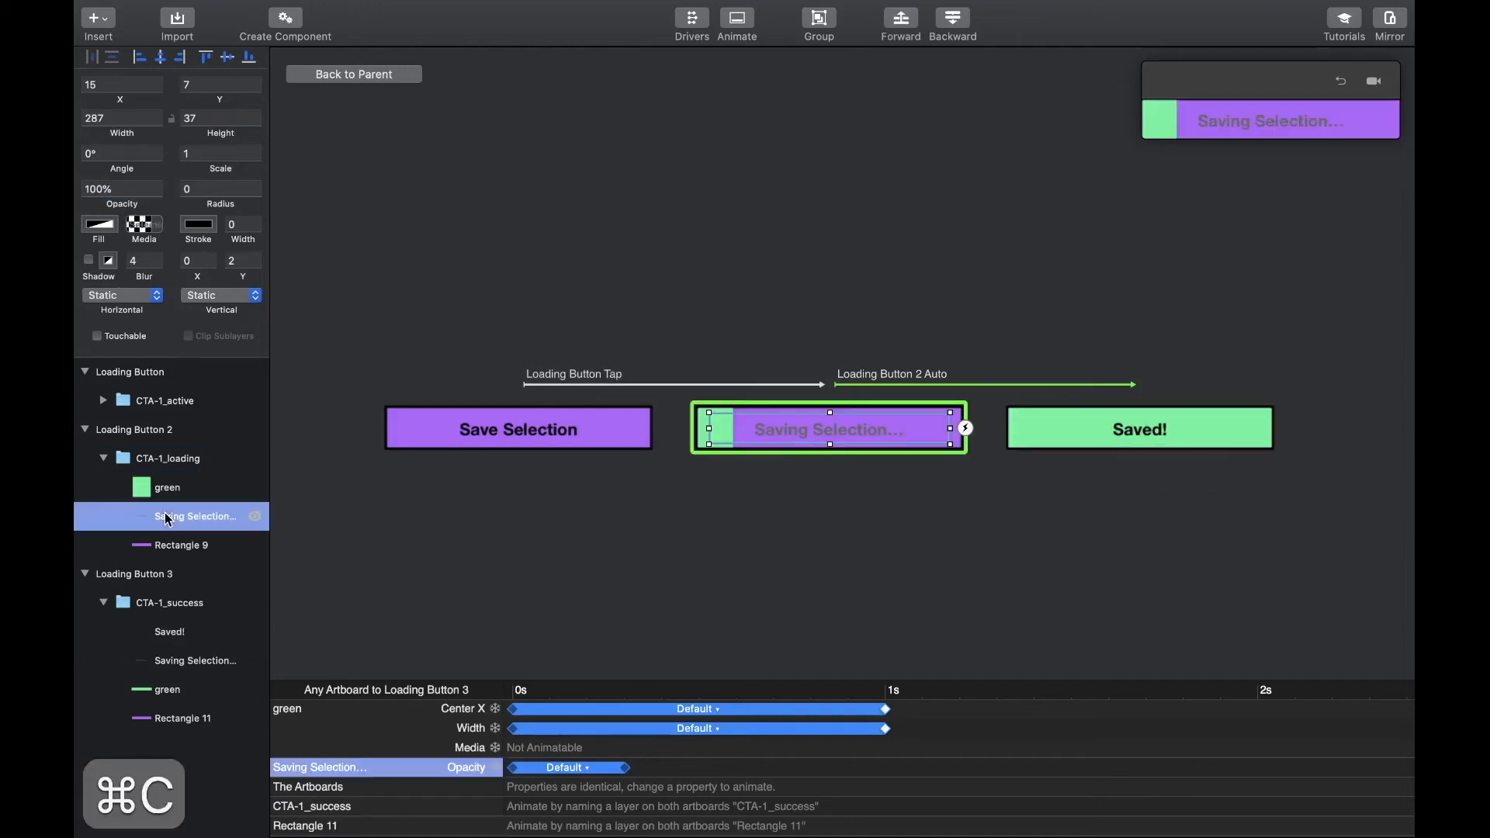
key("super+v")
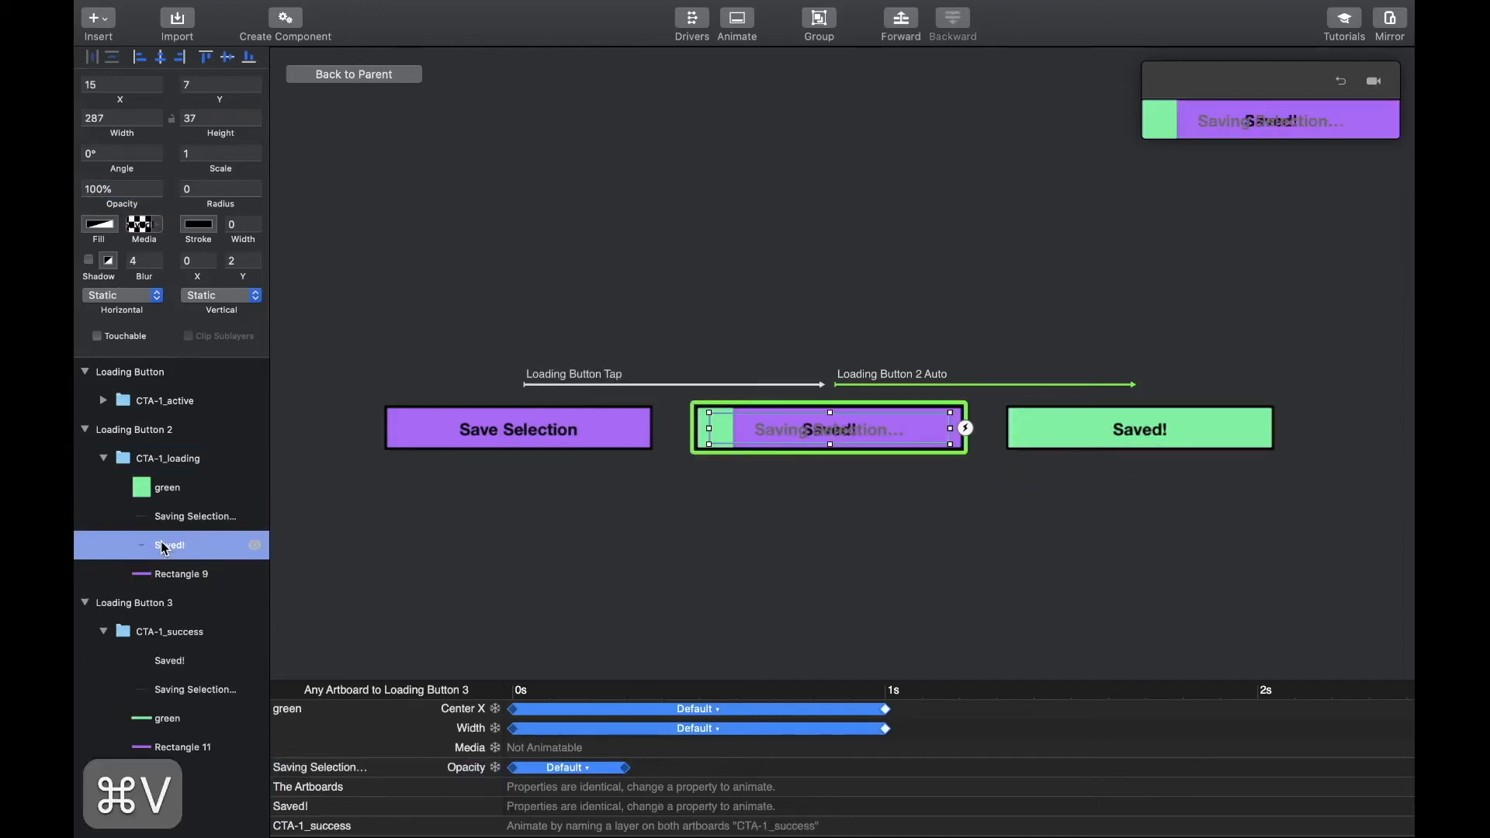
double_click(95, 194)
type("0")
key("Return")
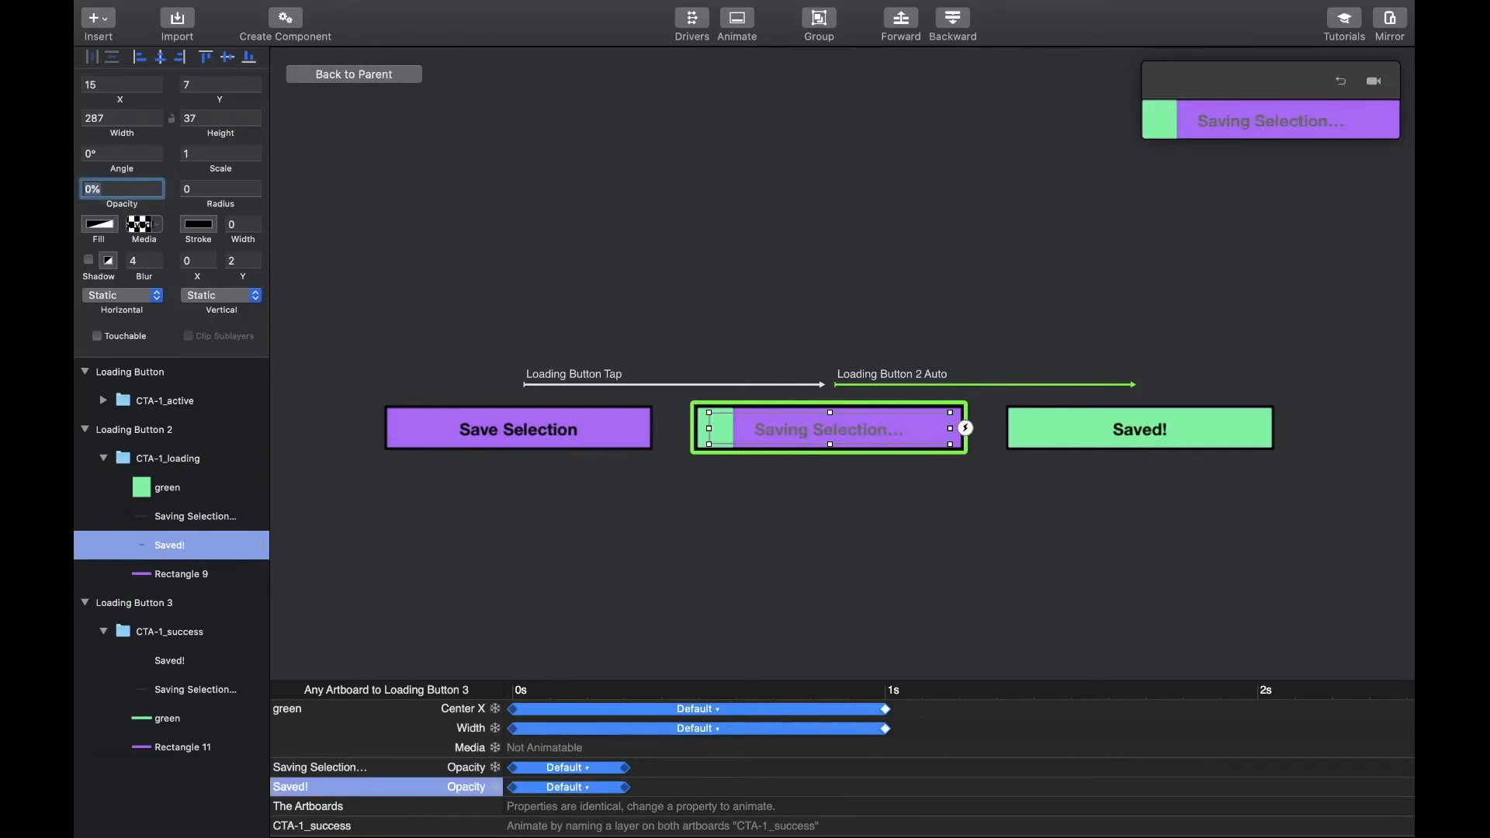
- Restart the preview and play the button's transition with both text layers fading
left_click(805, 168)
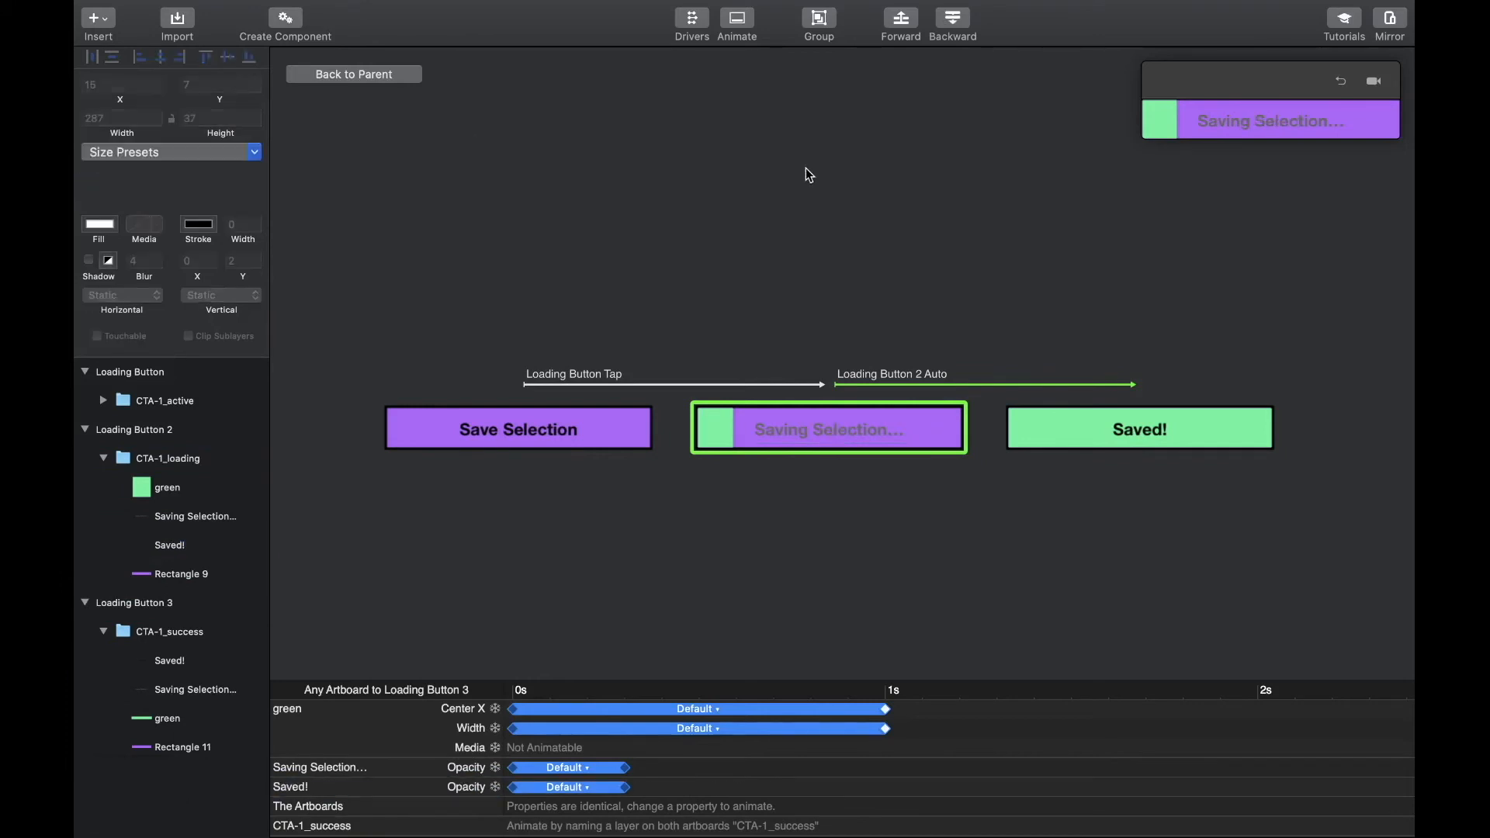
left_click(1340, 82)
left_click(1332, 126)
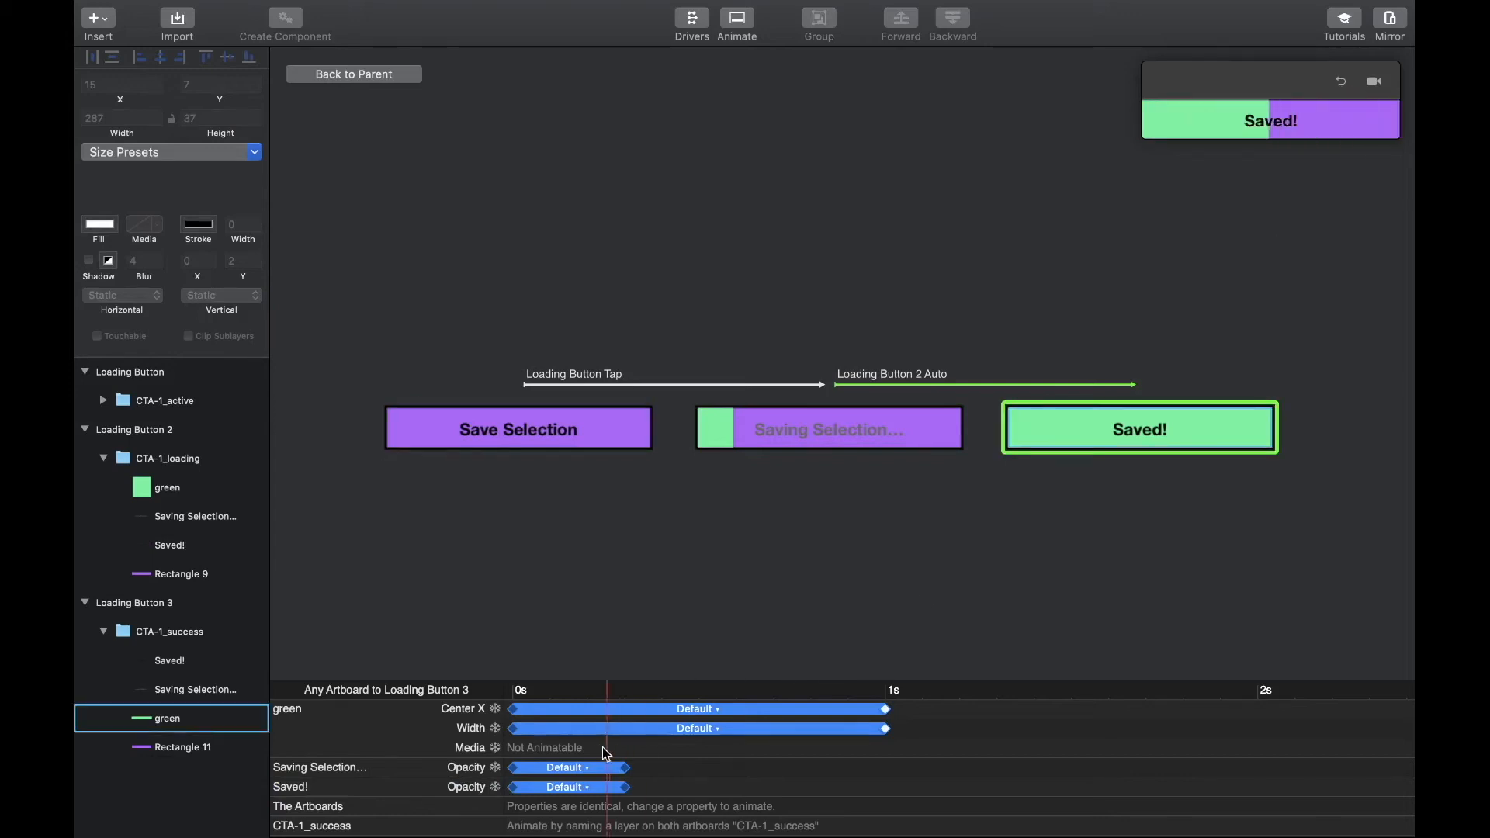
- Move the Saved! opacity animation in the Auto transition so that it starts at 1s
left_click(566, 788)
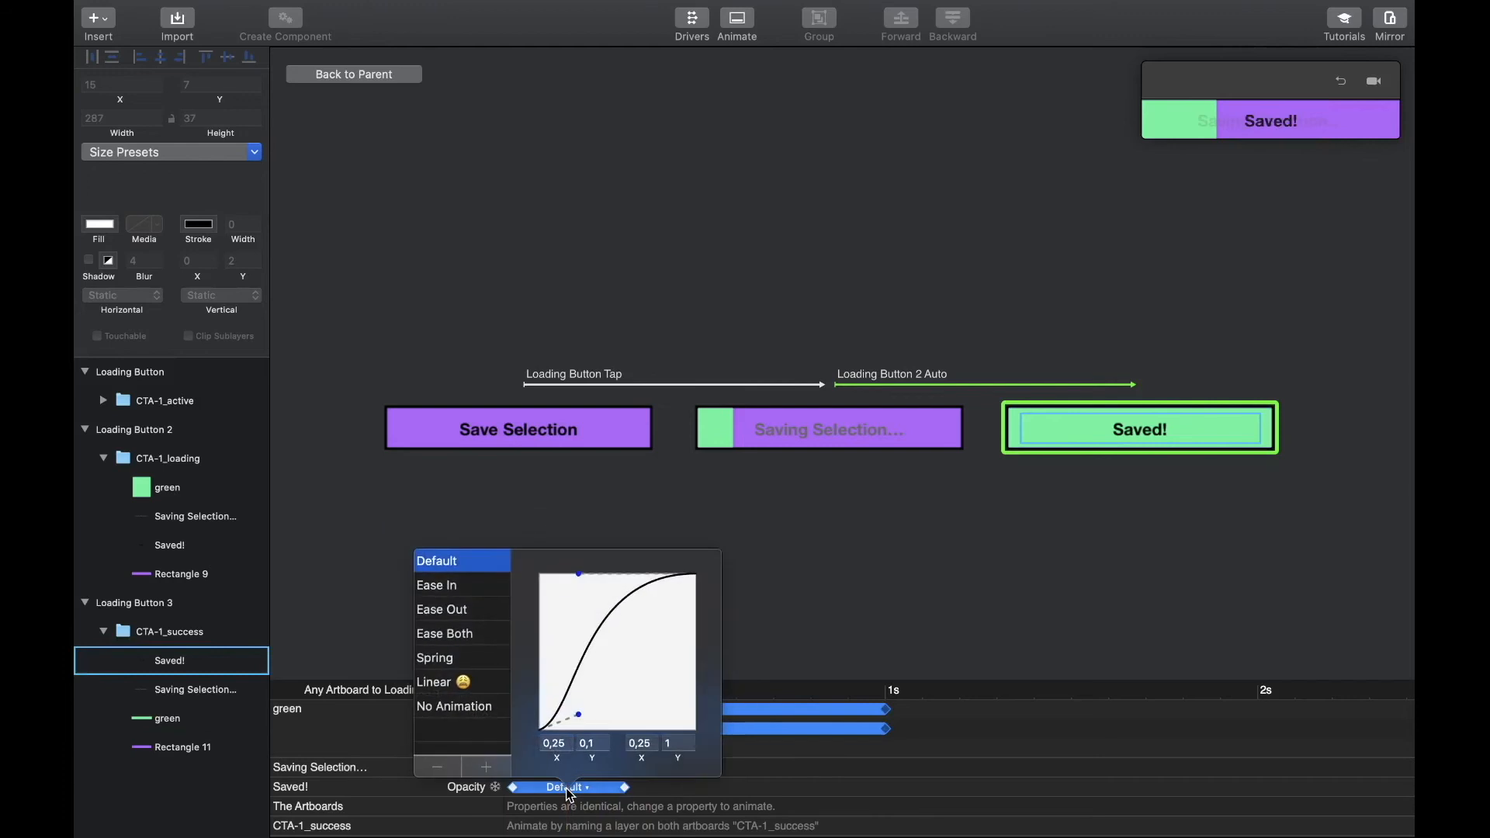
left_click(656, 789)
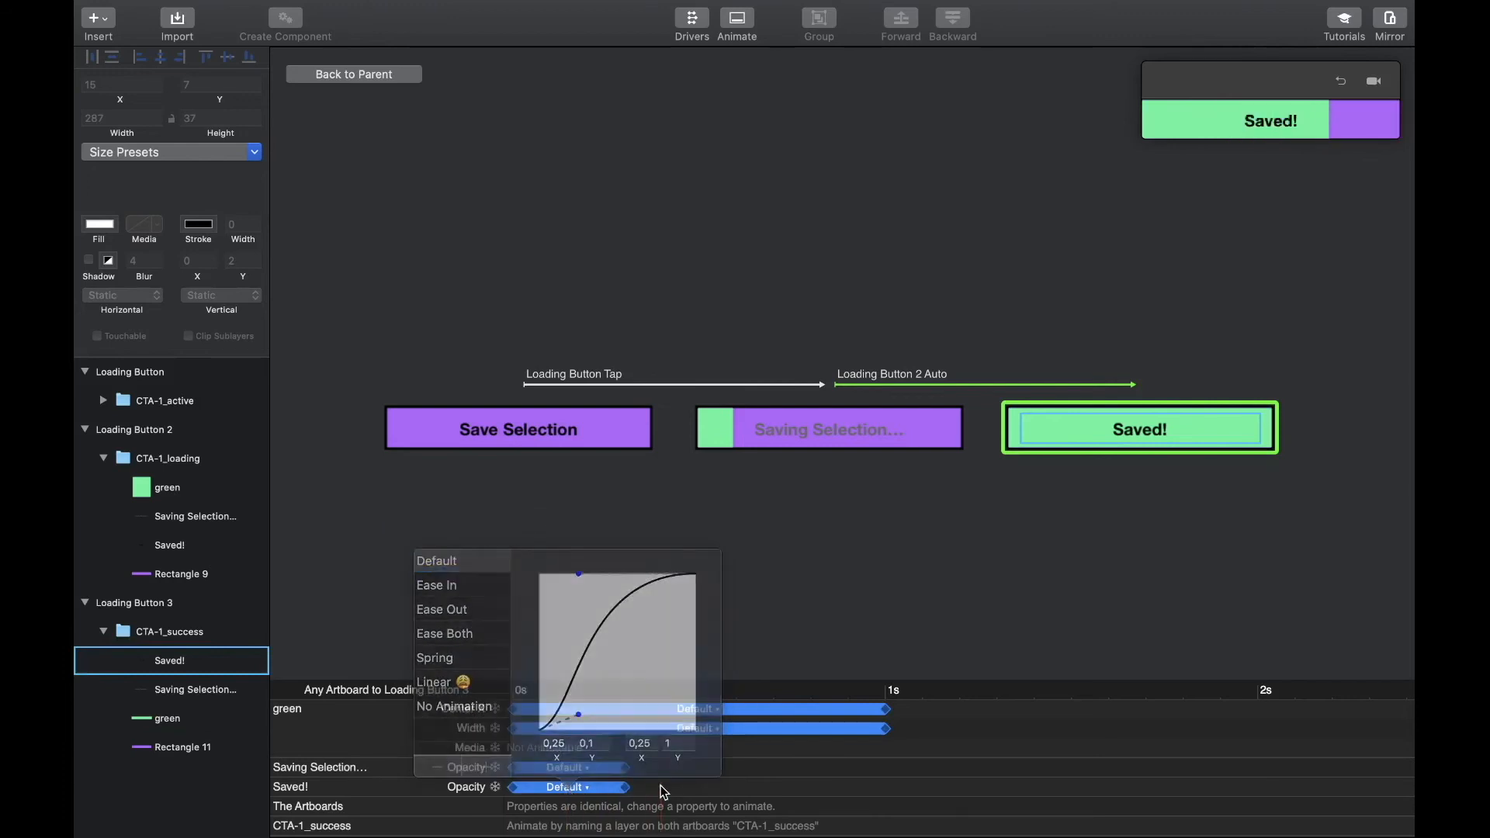
left_click(559, 787)
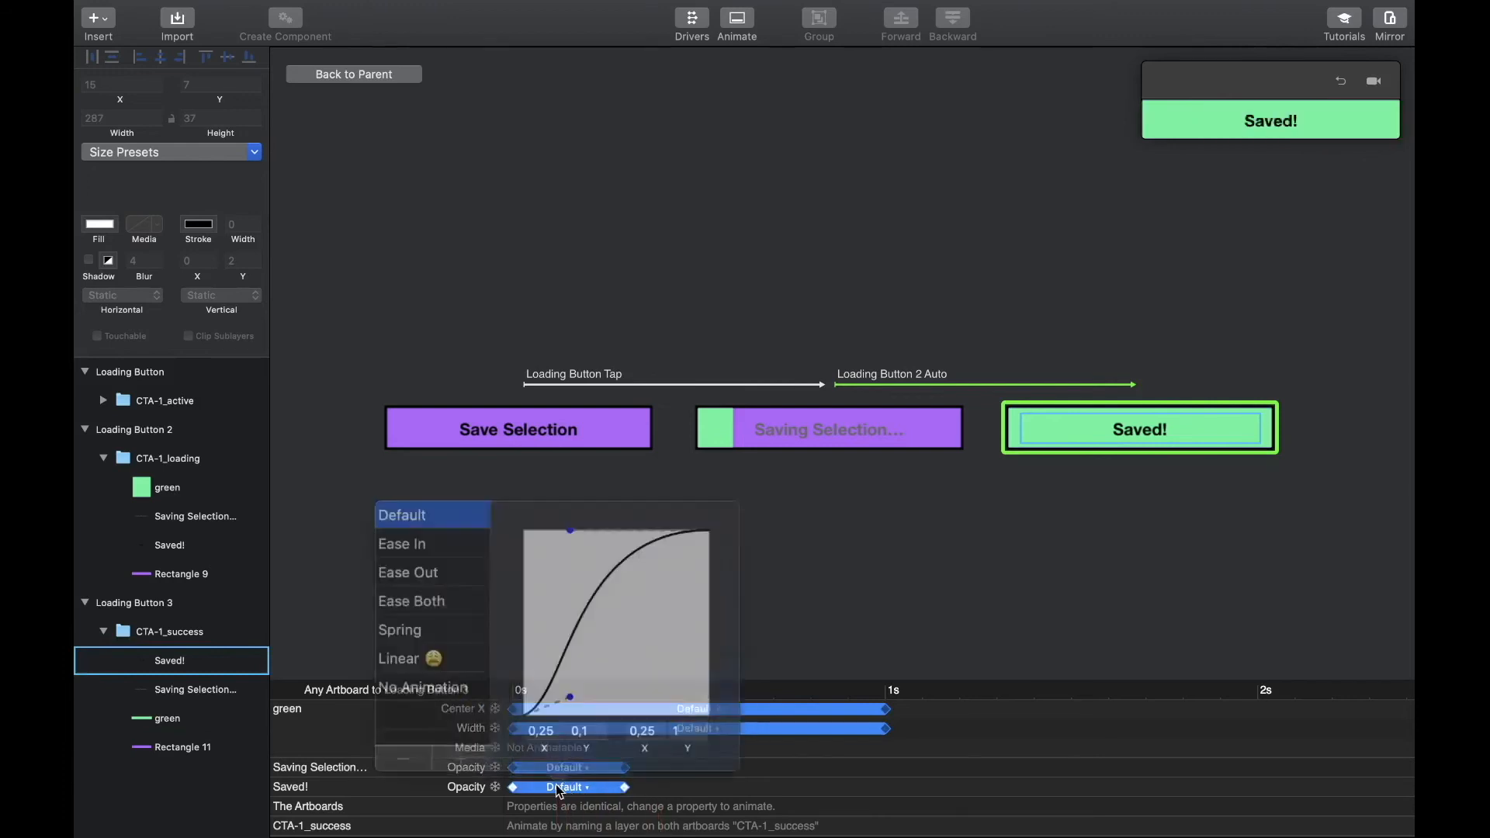
left_click(658, 790)
left_click_drag(585, 787, 957, 791)
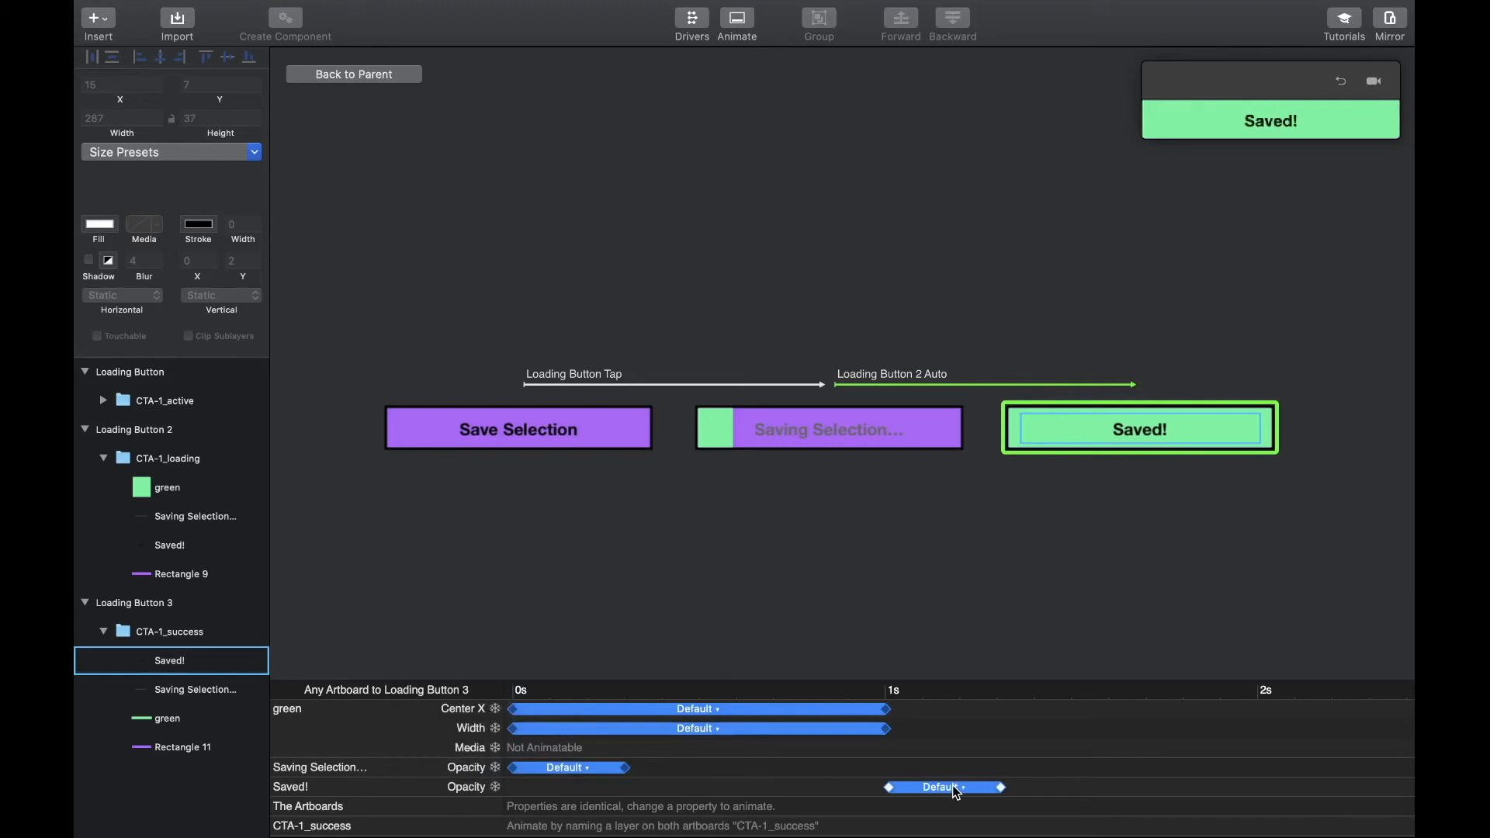
- Retime the Saving Selection... opacity animation to run from about 0.6s to 0.95s, and restart the preview to check it
left_click(572, 768)
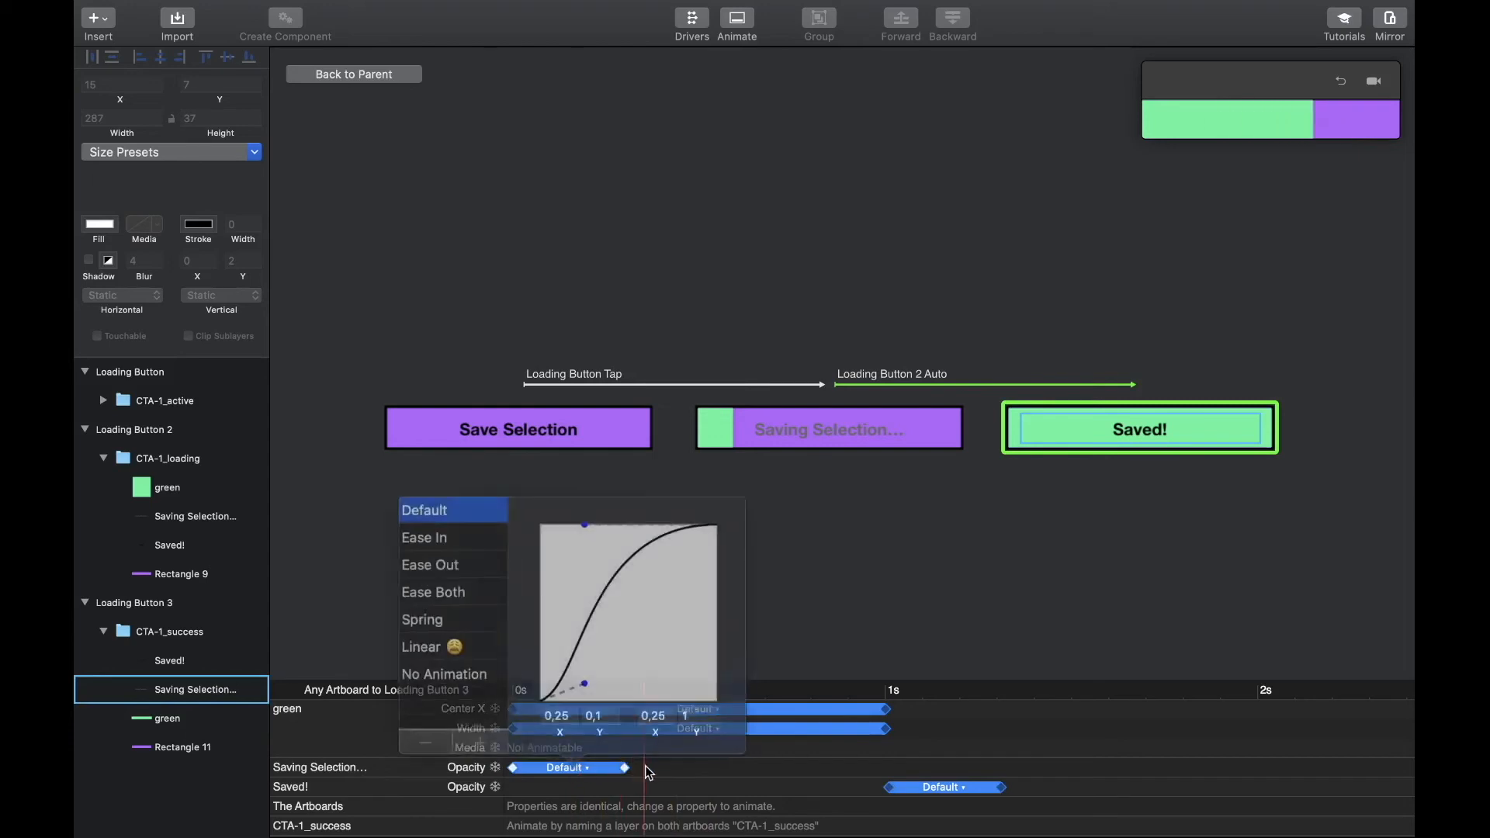
left_click_drag(626, 770, 839, 772)
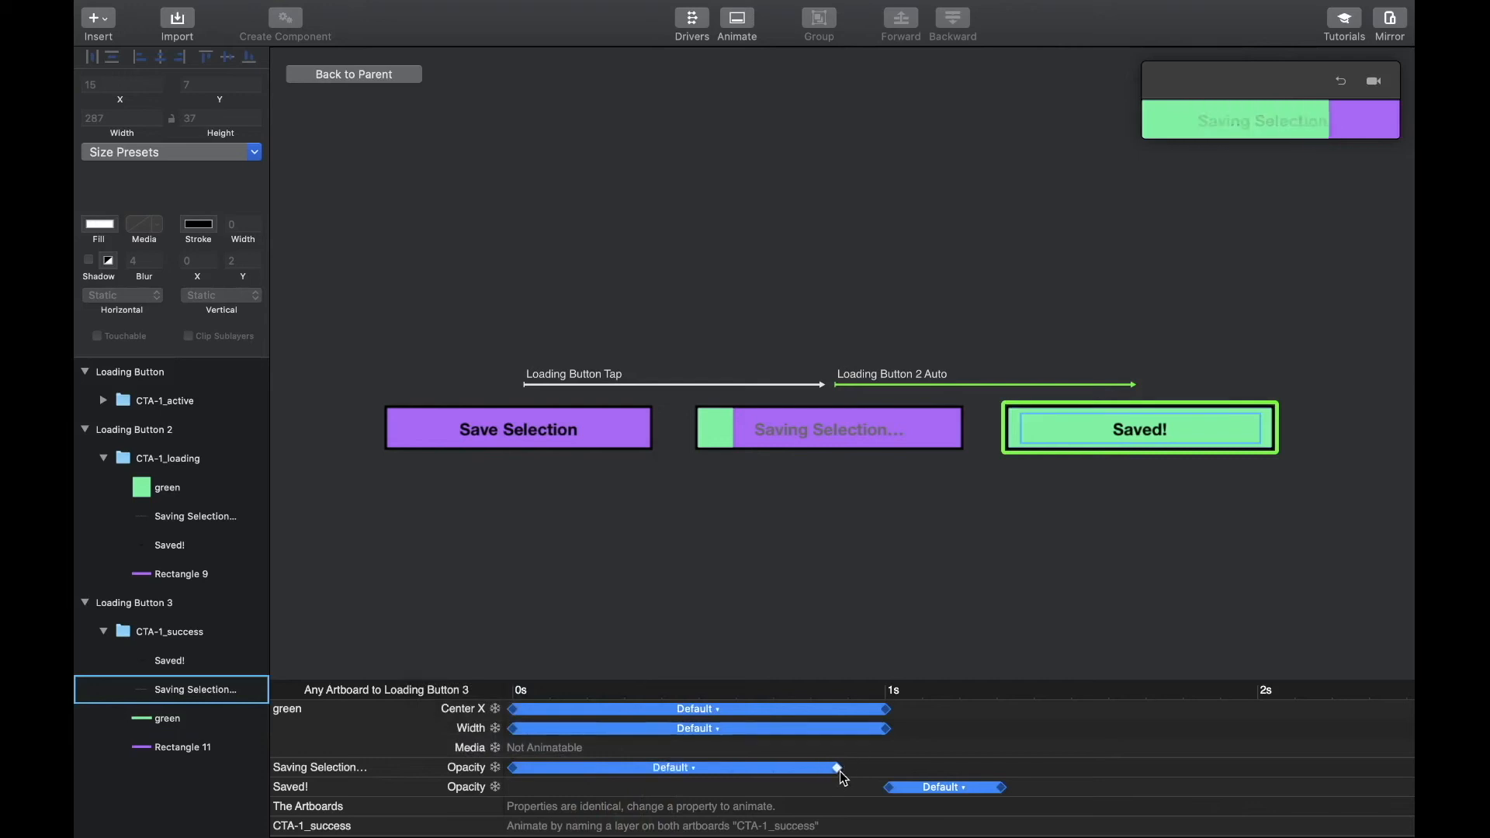
left_click_drag(513, 768, 721, 770)
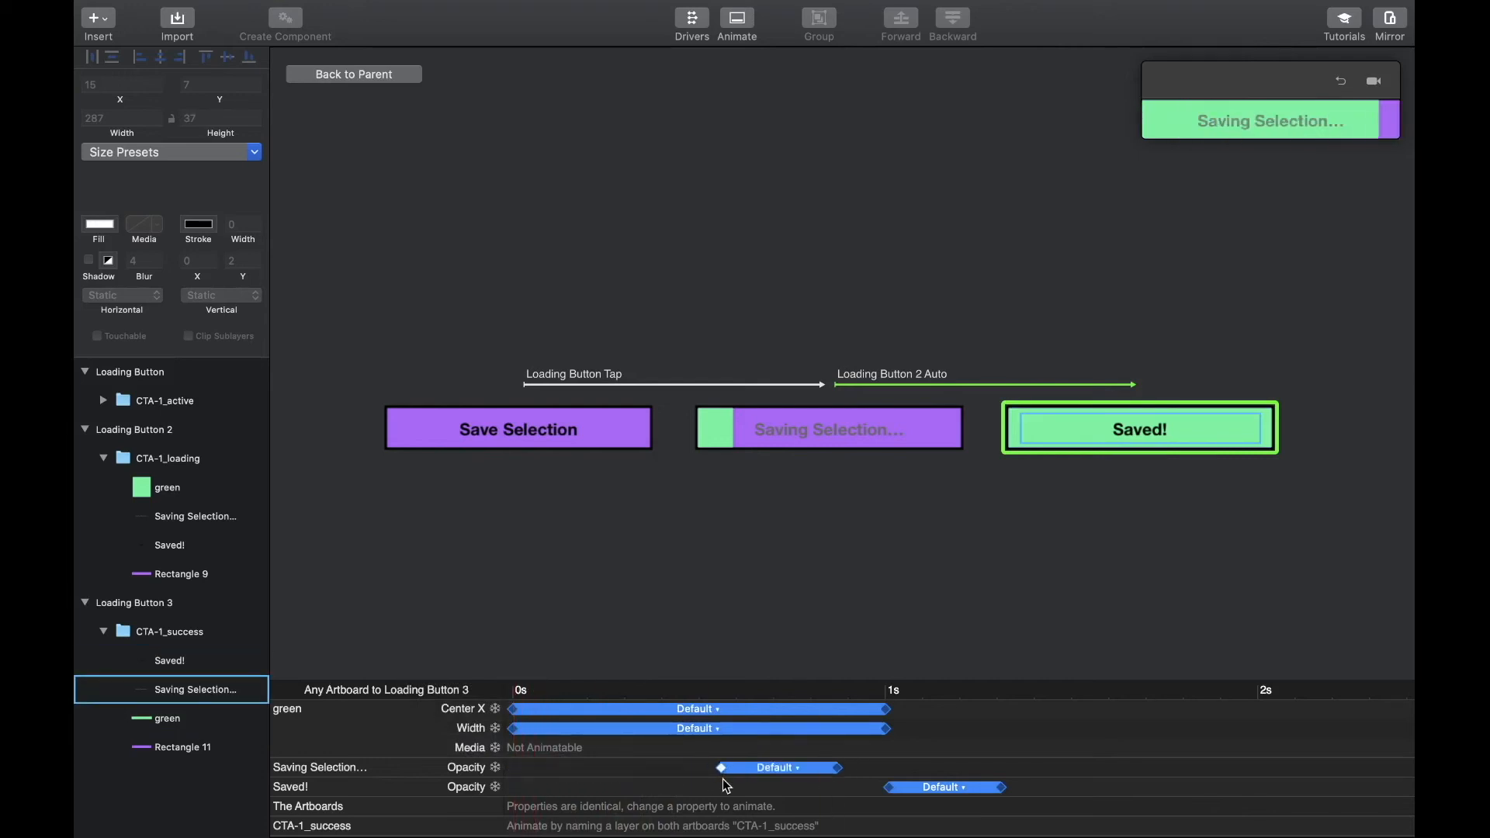
left_click_drag(787, 772, 816, 772)
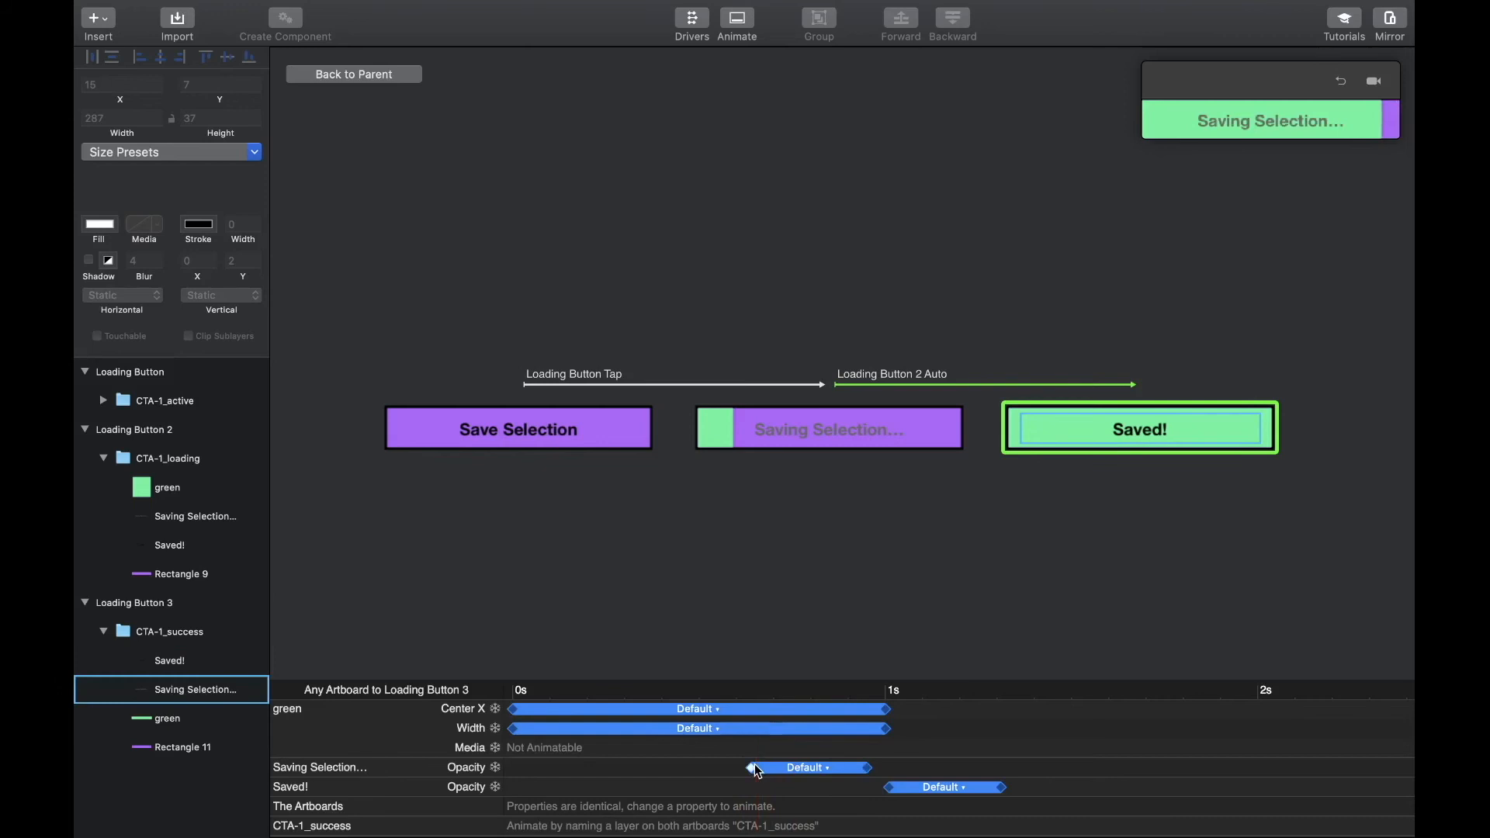
left_click_drag(757, 772, 736, 774)
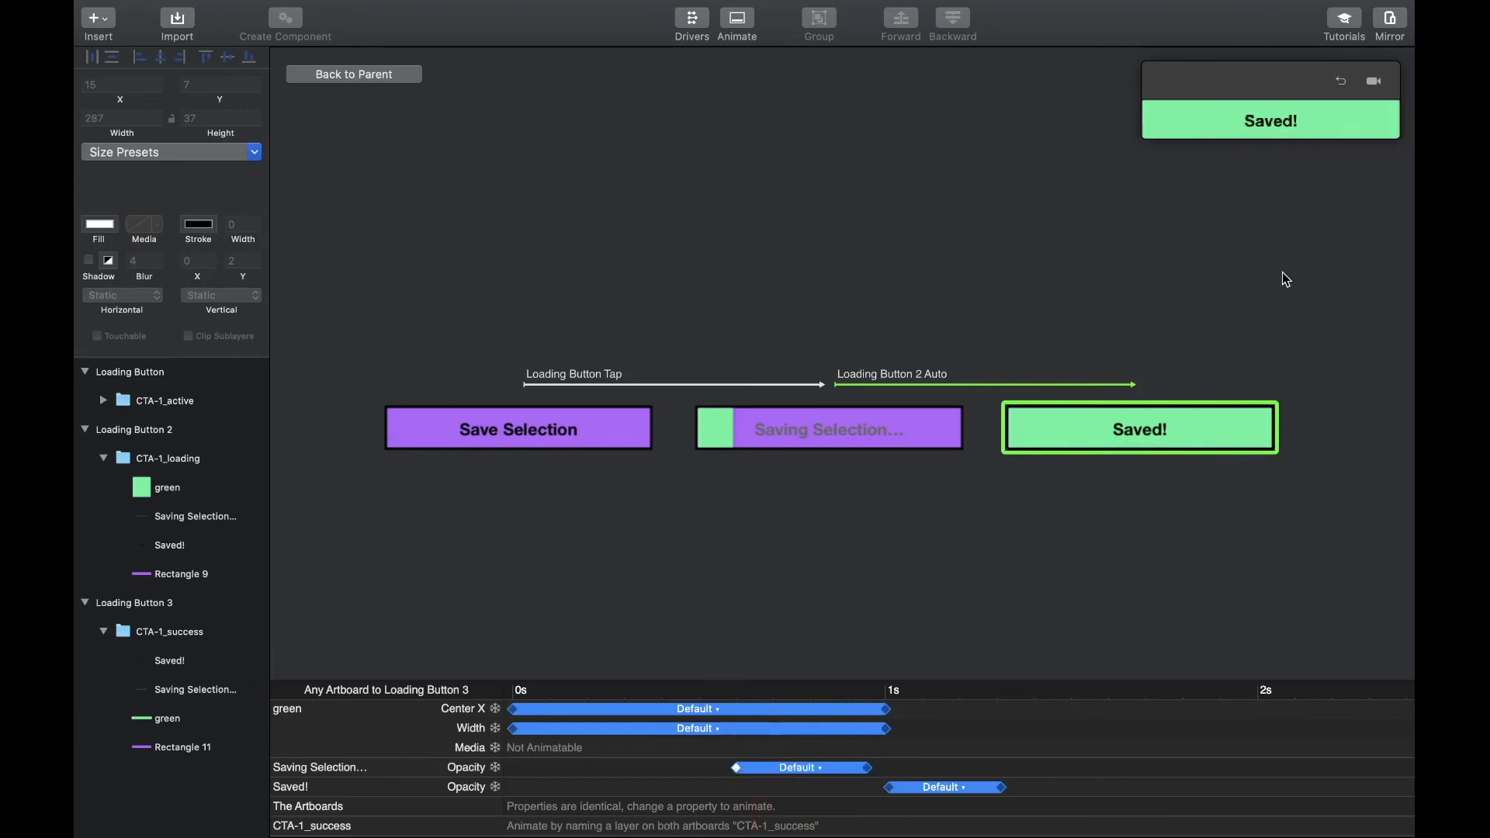
left_click(1339, 85)
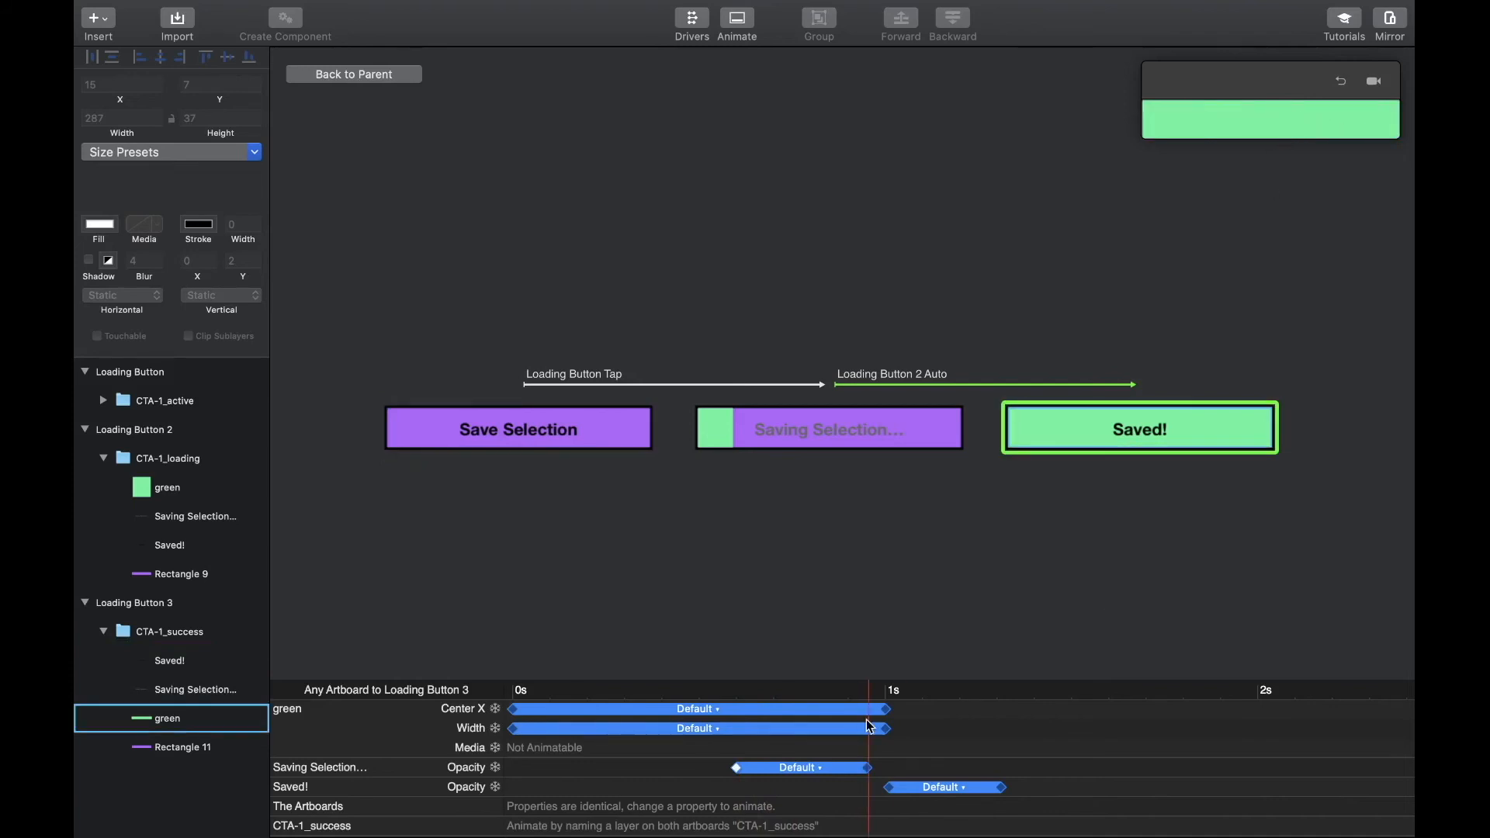
- Shift the Saving Selection... opacity animation so that it ends at 1s, and replay the button in the preview
left_click(801, 768)
left_click_drag(828, 774, 859, 775)
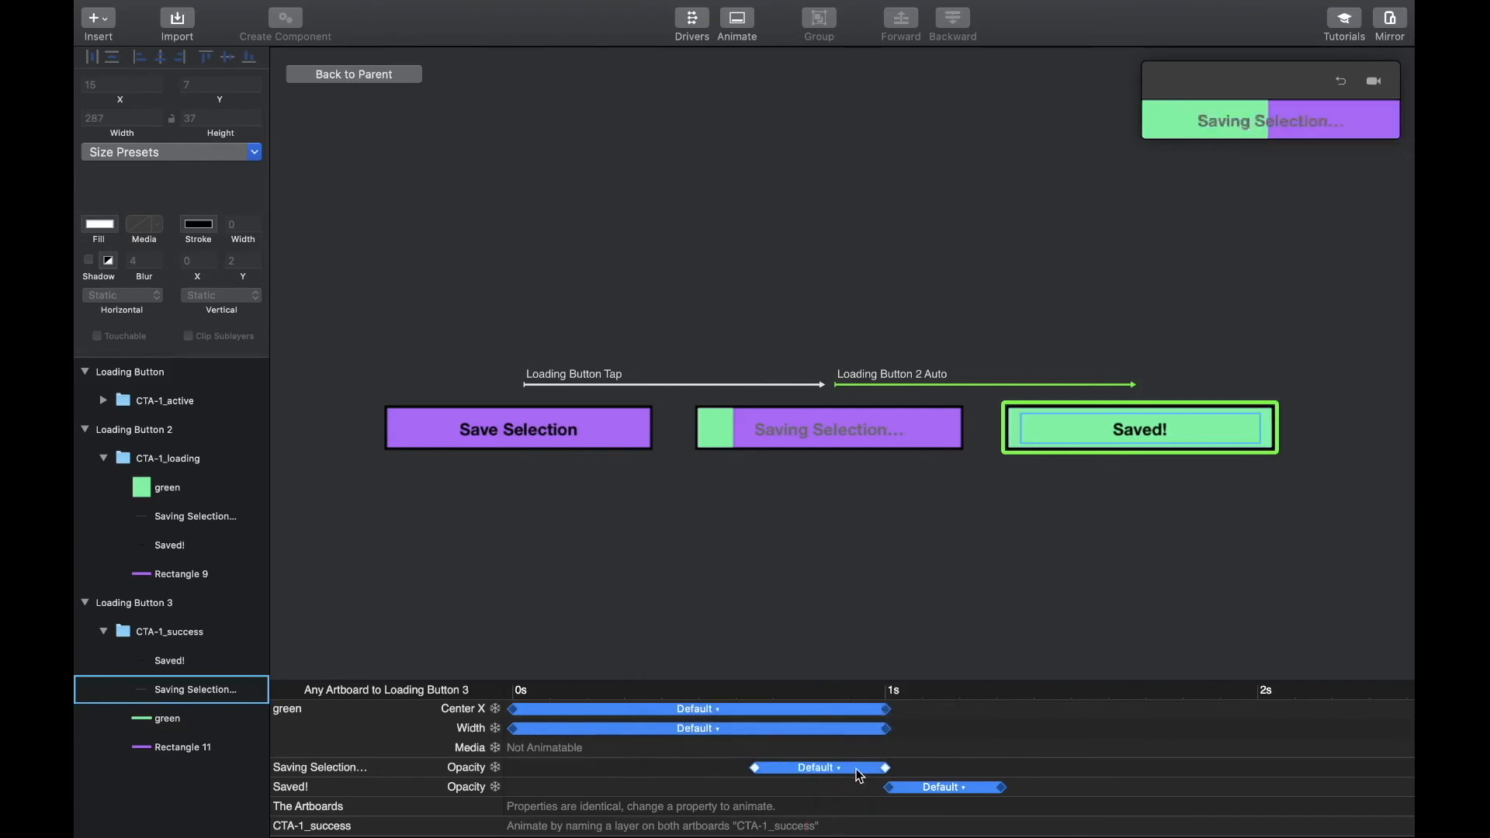
left_click(1340, 82)
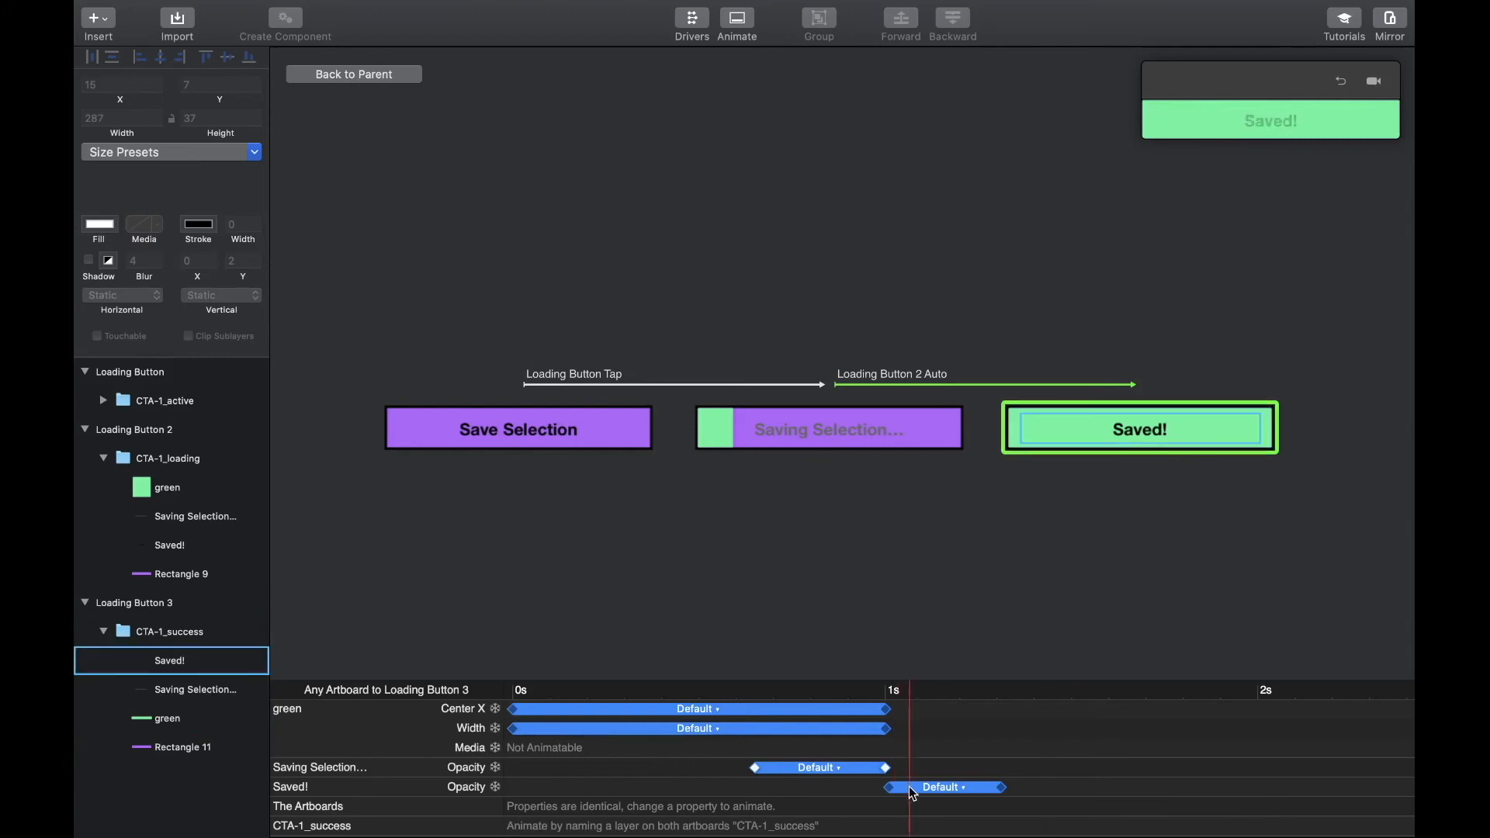
- Shorten the Saved! opacity animation to end at about 1.2s, and replay the button in the preview
left_click_drag(1000, 788, 962, 789)
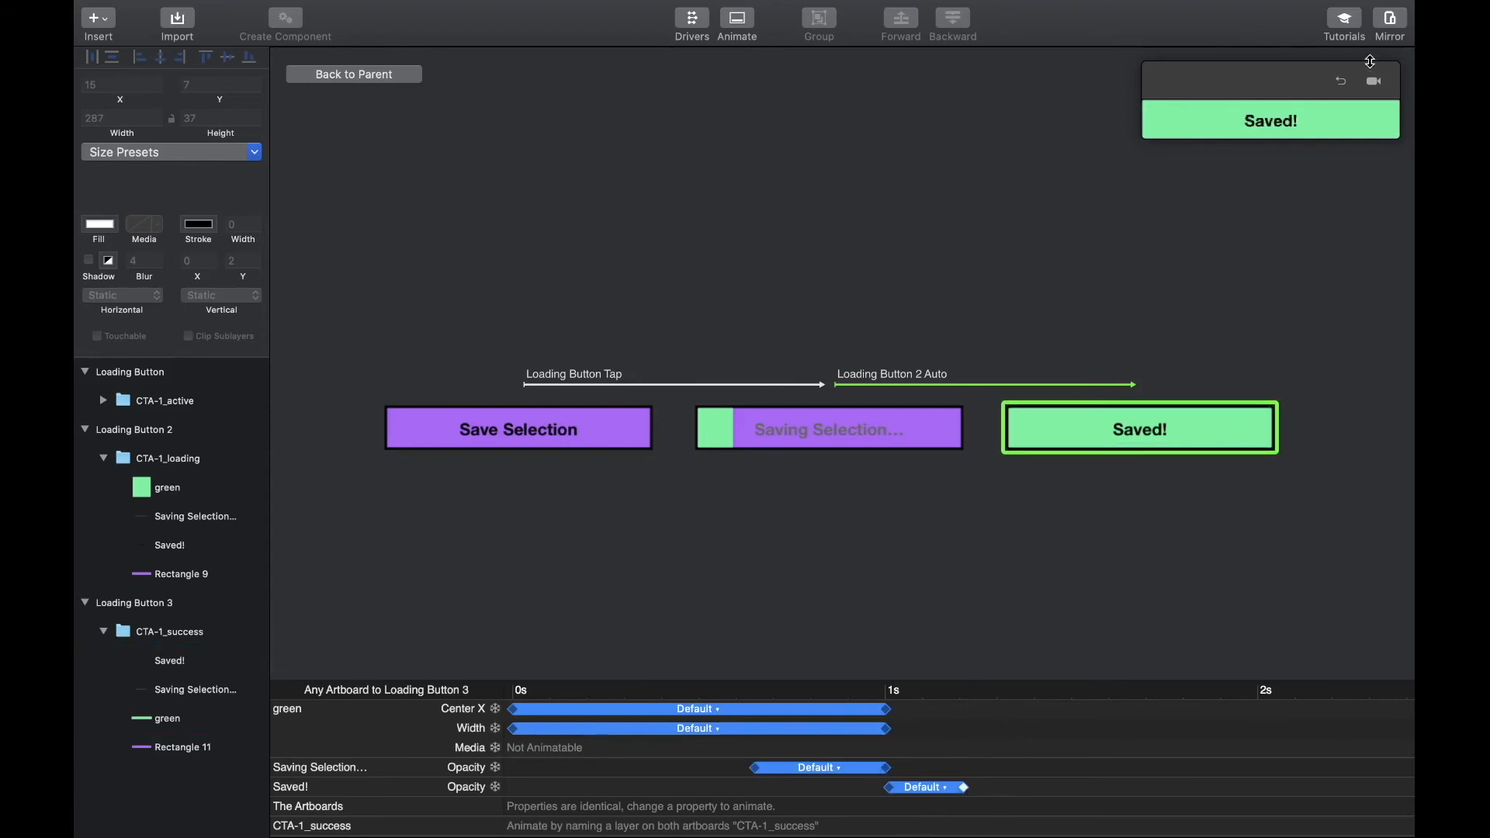
left_click(1343, 83)
left_click(1263, 121)
- Return from the component to the parent artboards and test the Save Selection button in the preview
scroll(1156, 219, "down", 3)
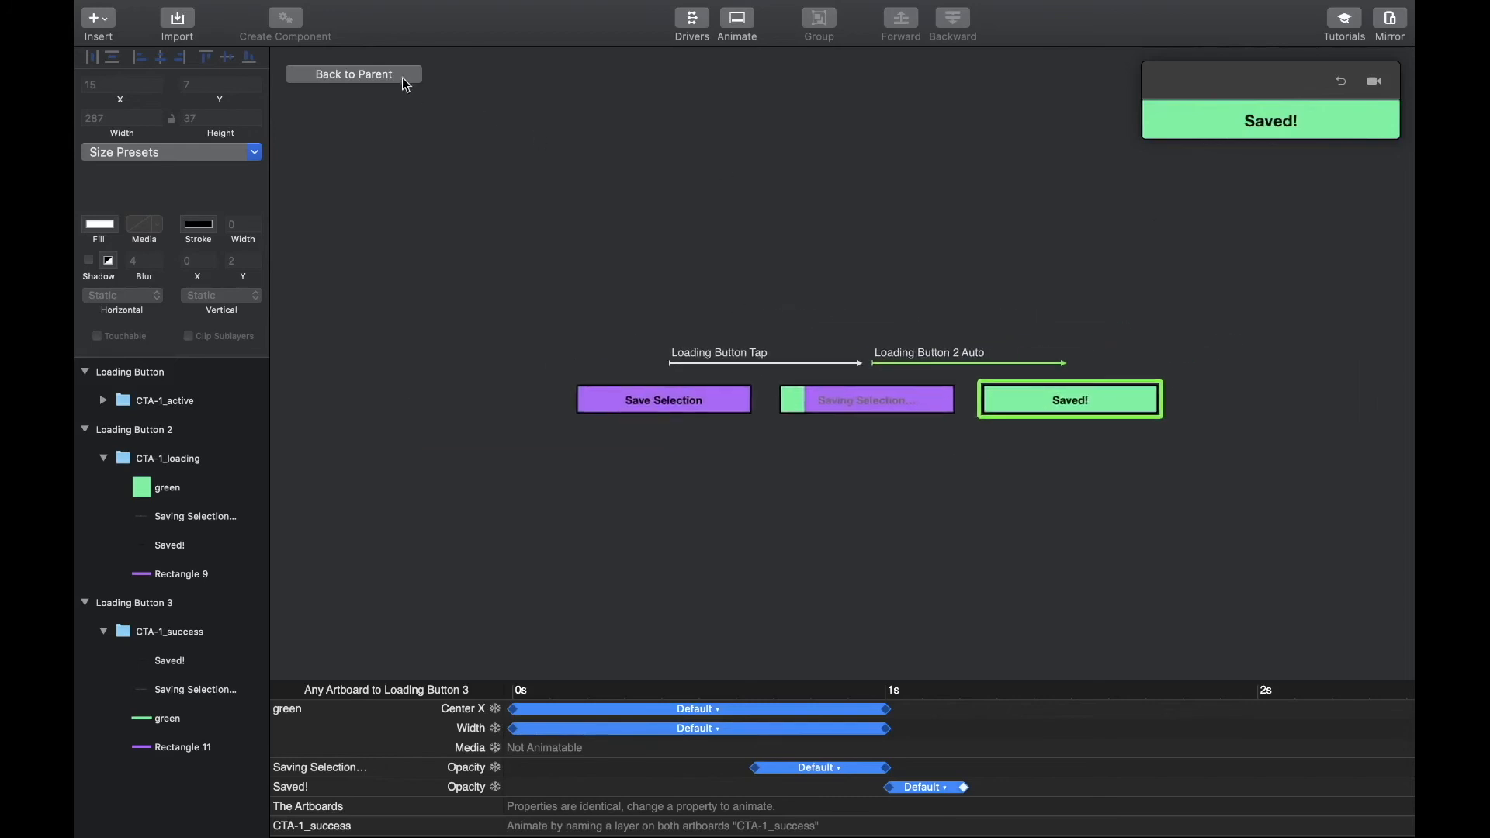
left_click(407, 79)
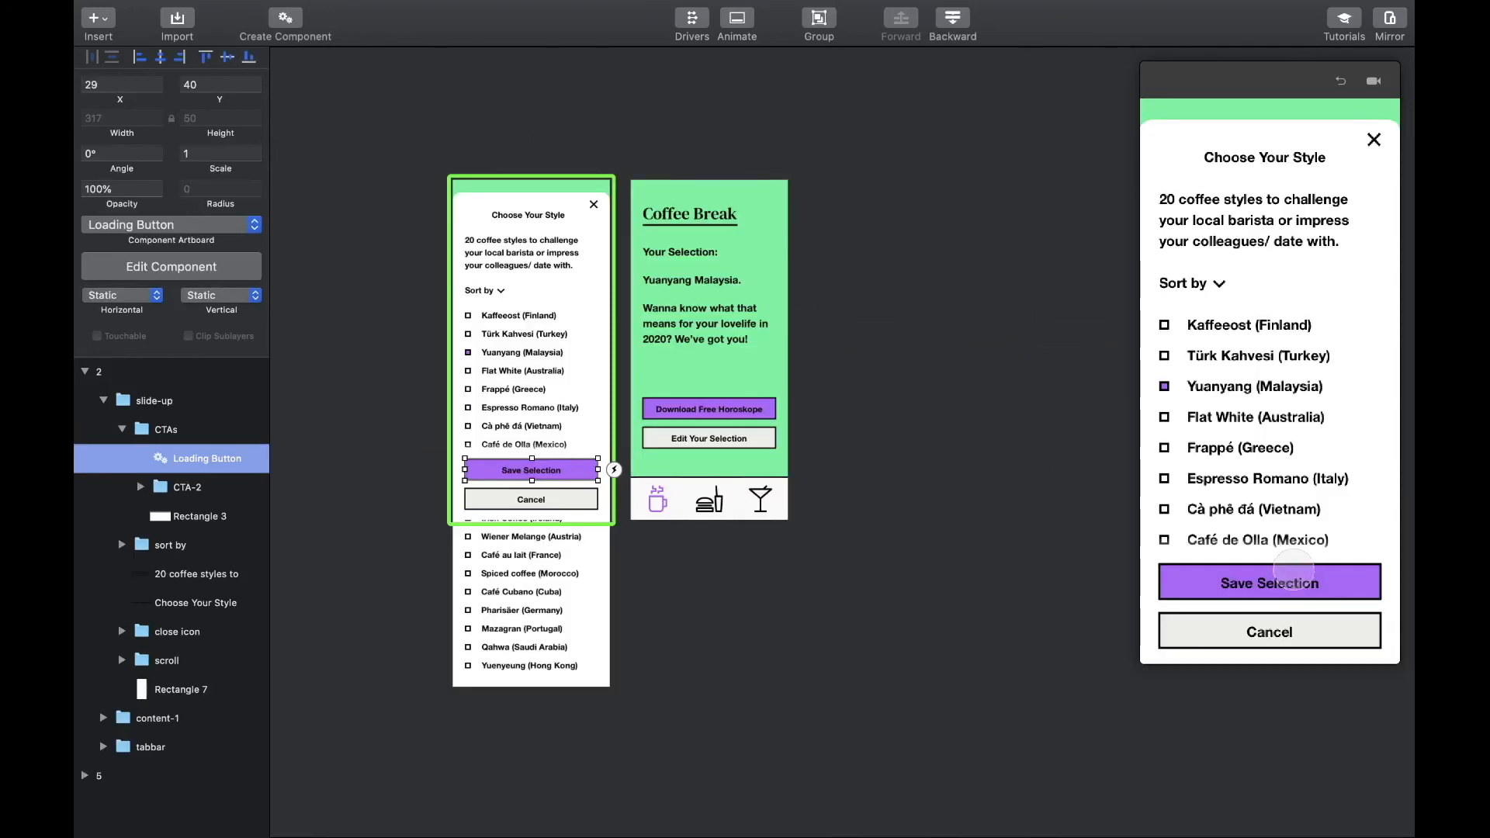
left_click(1276, 580)
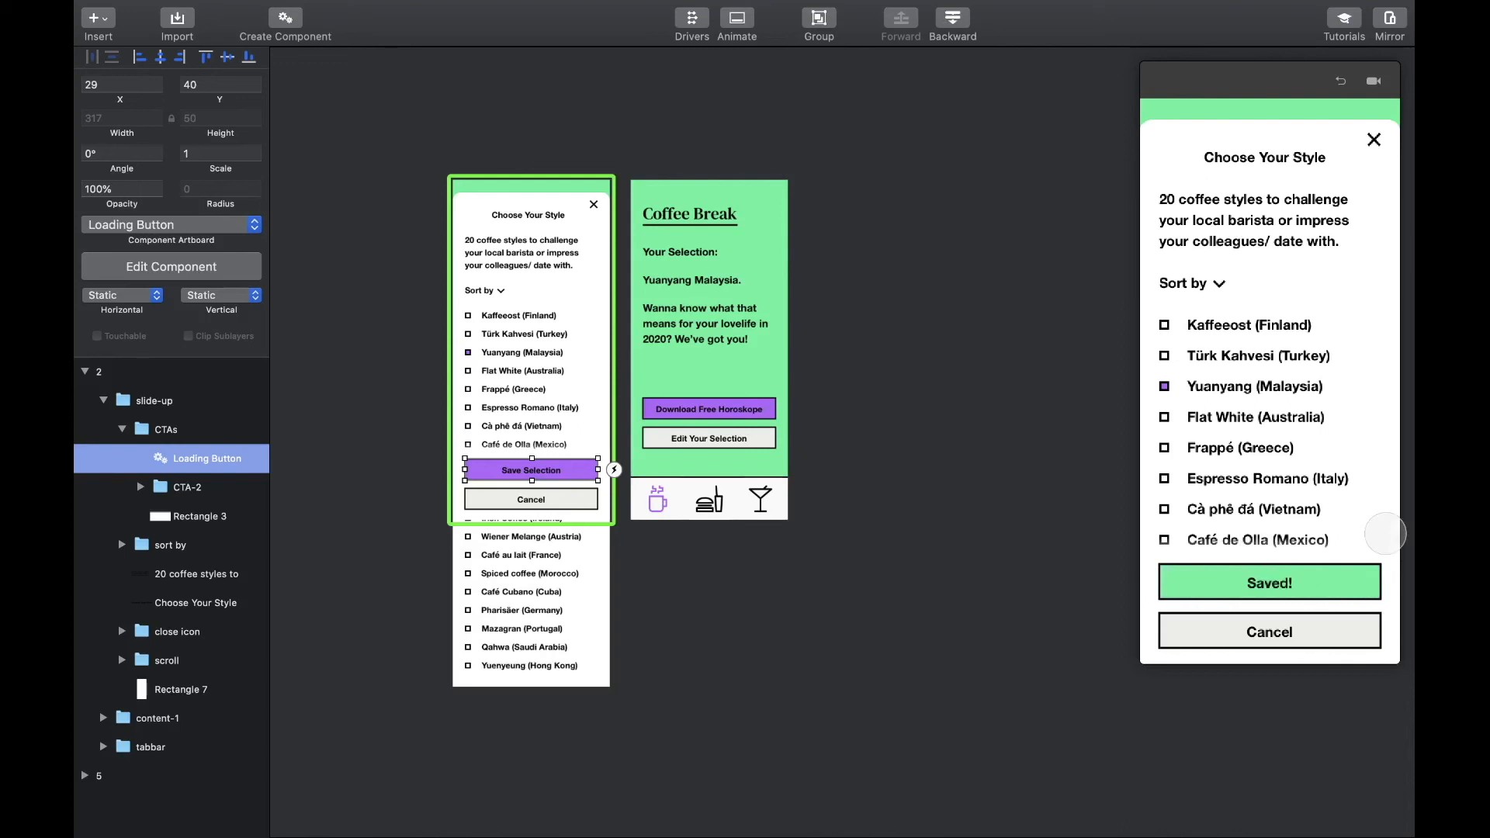
left_click(998, 540)
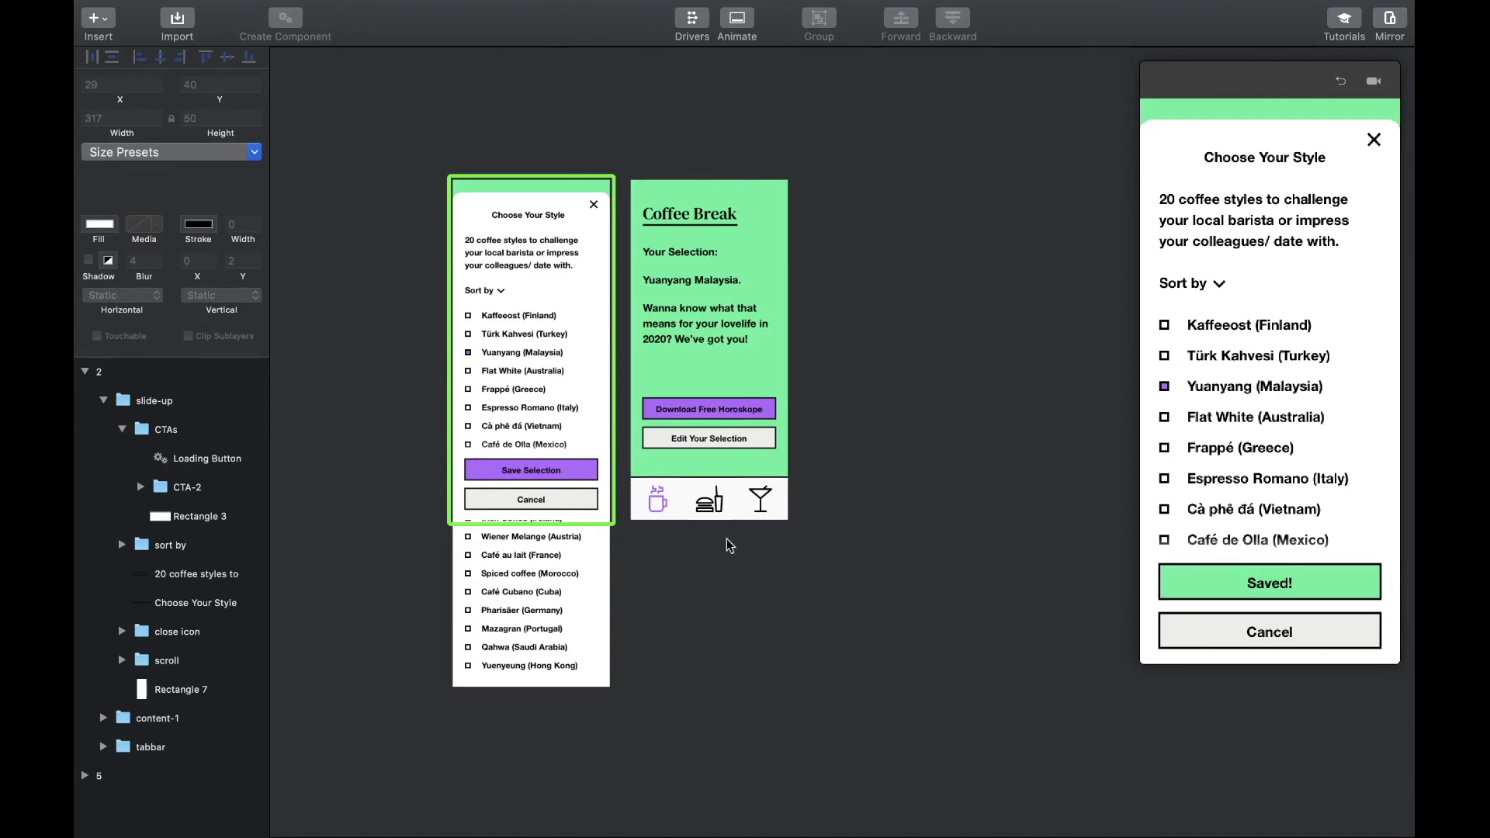
- Copy the slide-up group from artboard 2 into artboard 5, and move the copy below the visible screen to Y 813
left_click(575, 286)
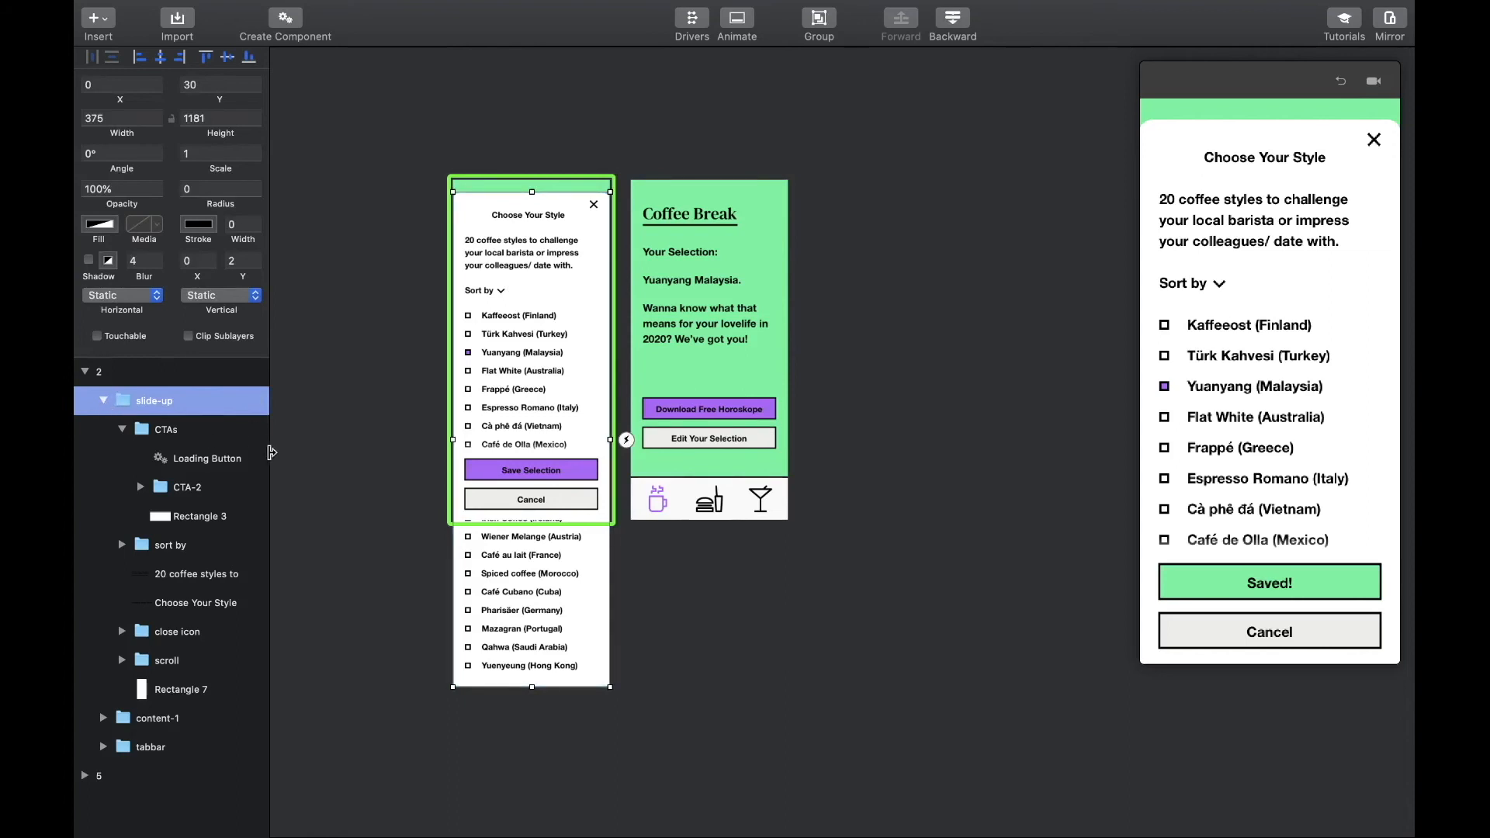
key("super+c")
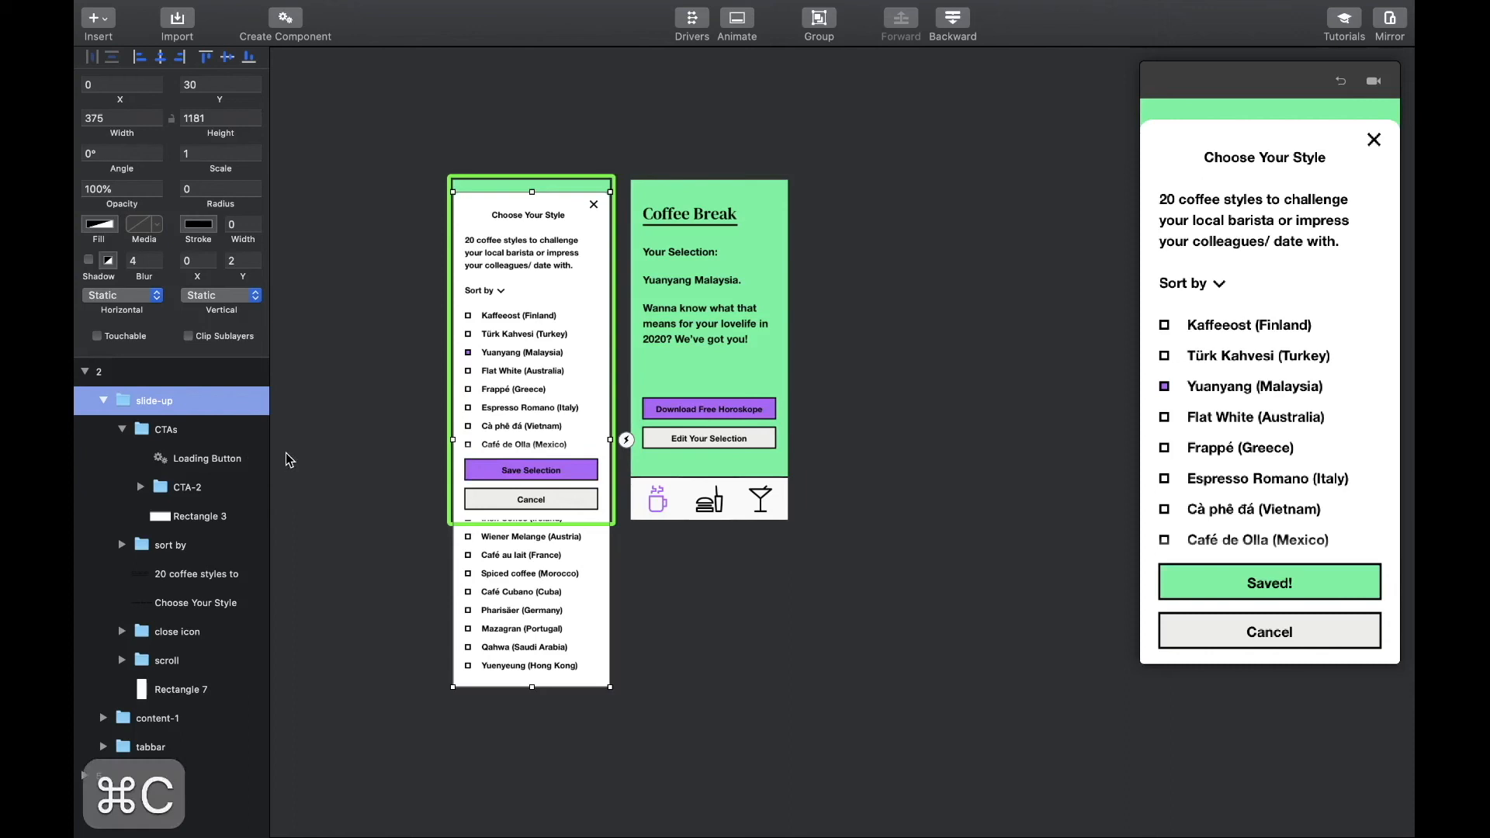
left_click(709, 500)
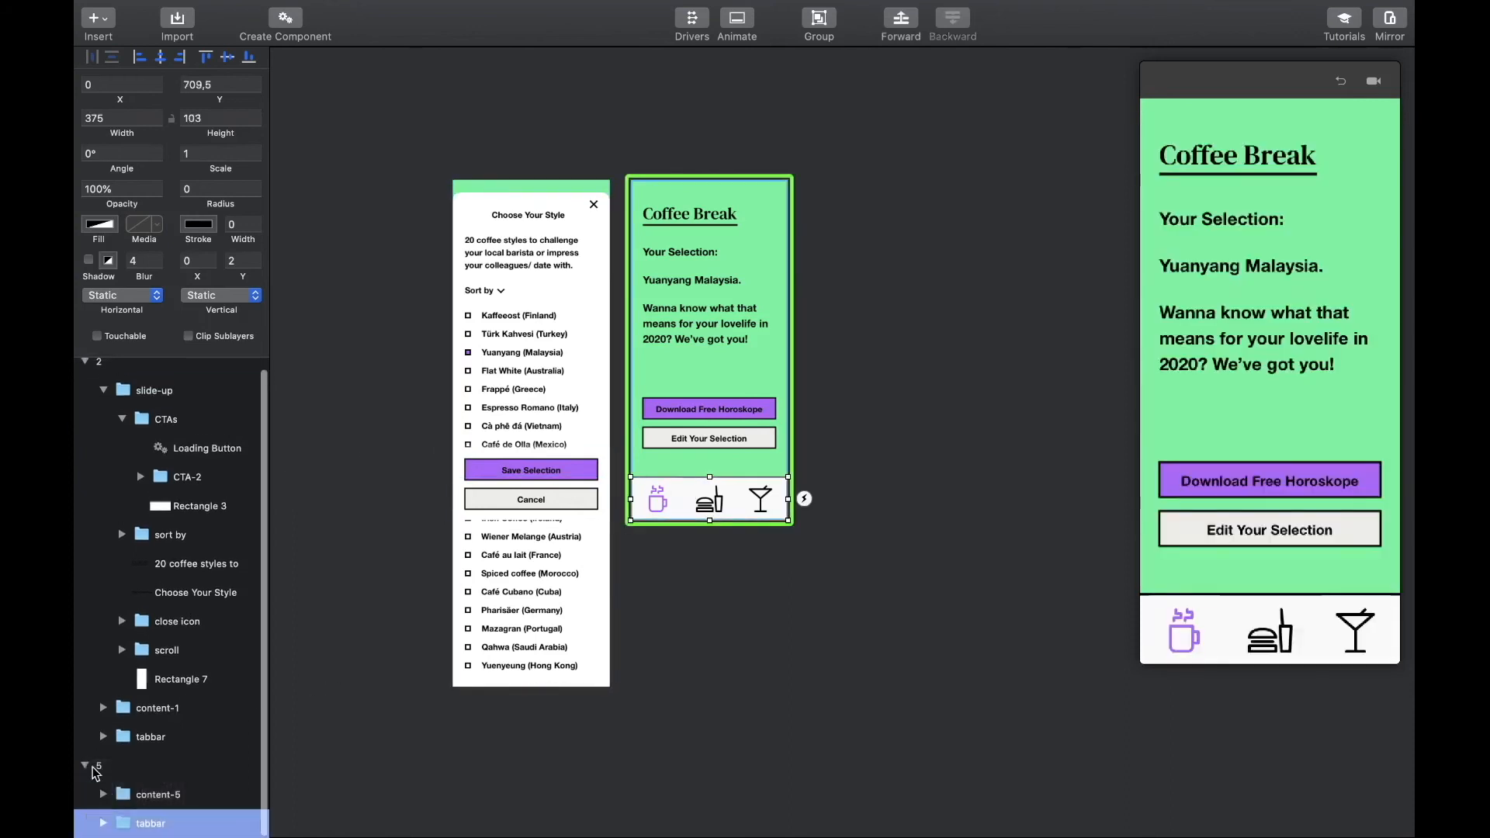
key("super+v")
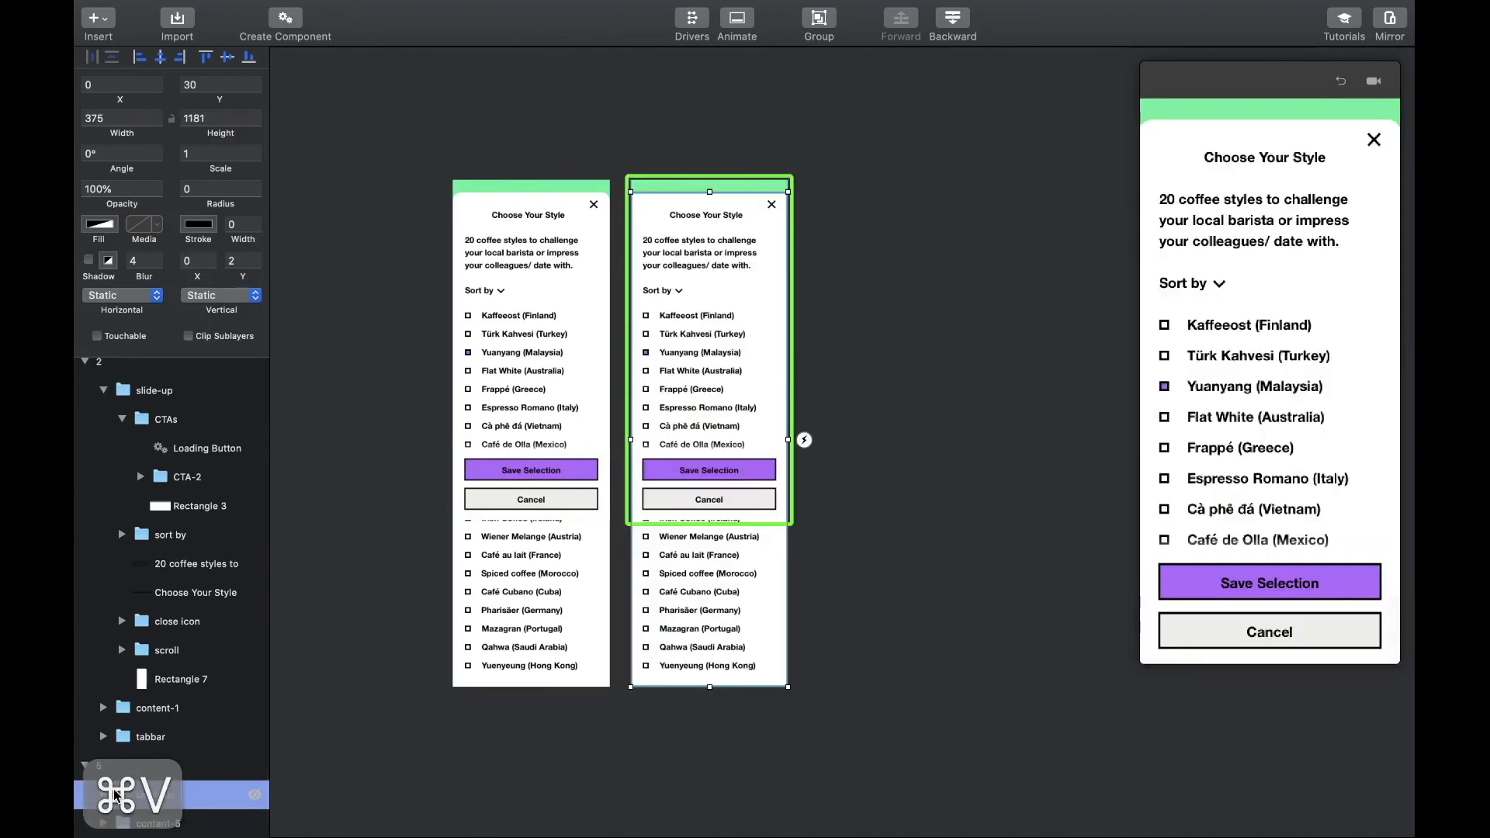
left_click_drag(752, 327, 754, 655)
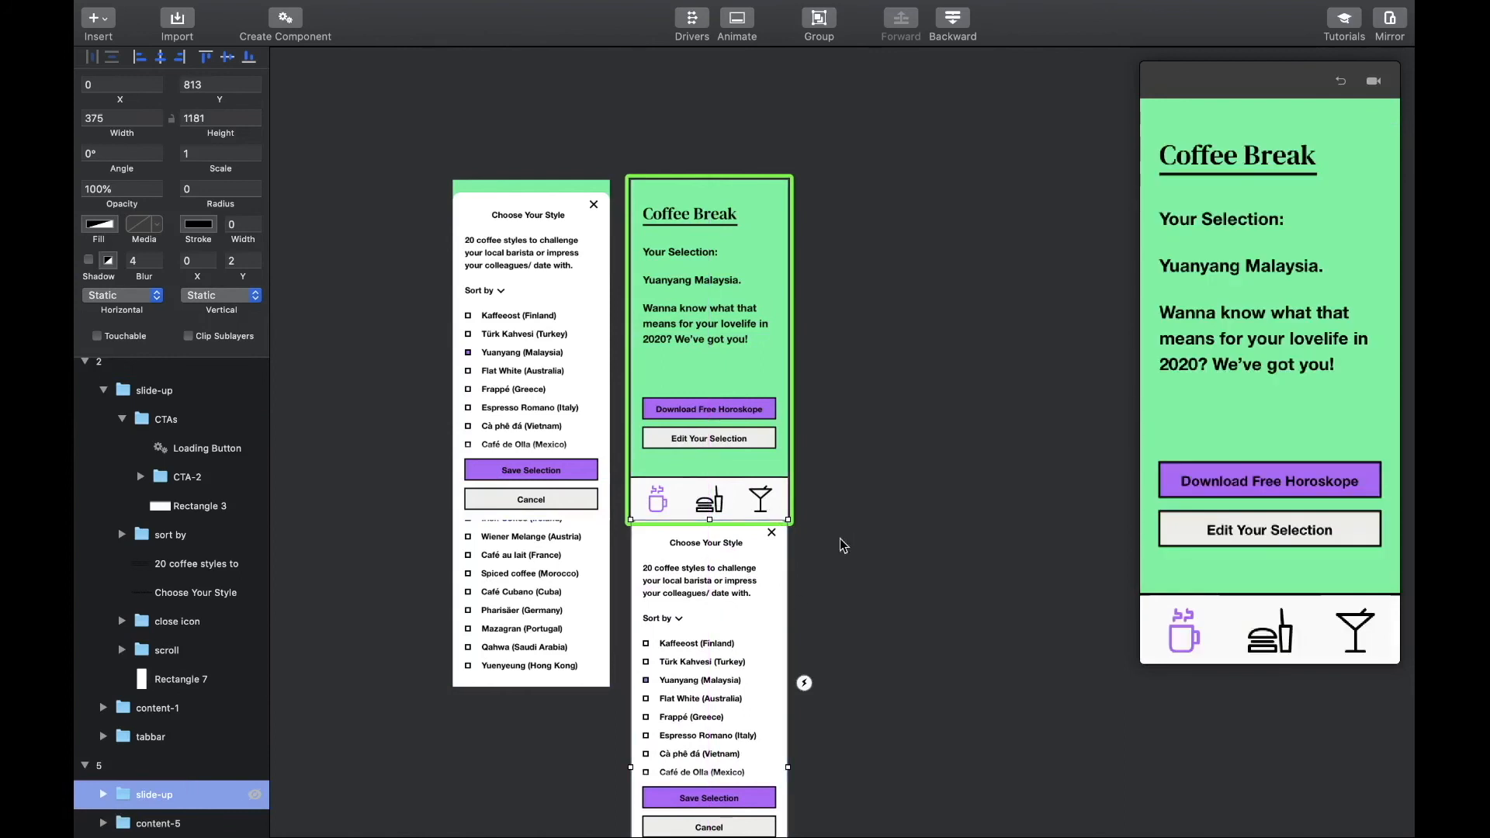
left_click(840, 547)
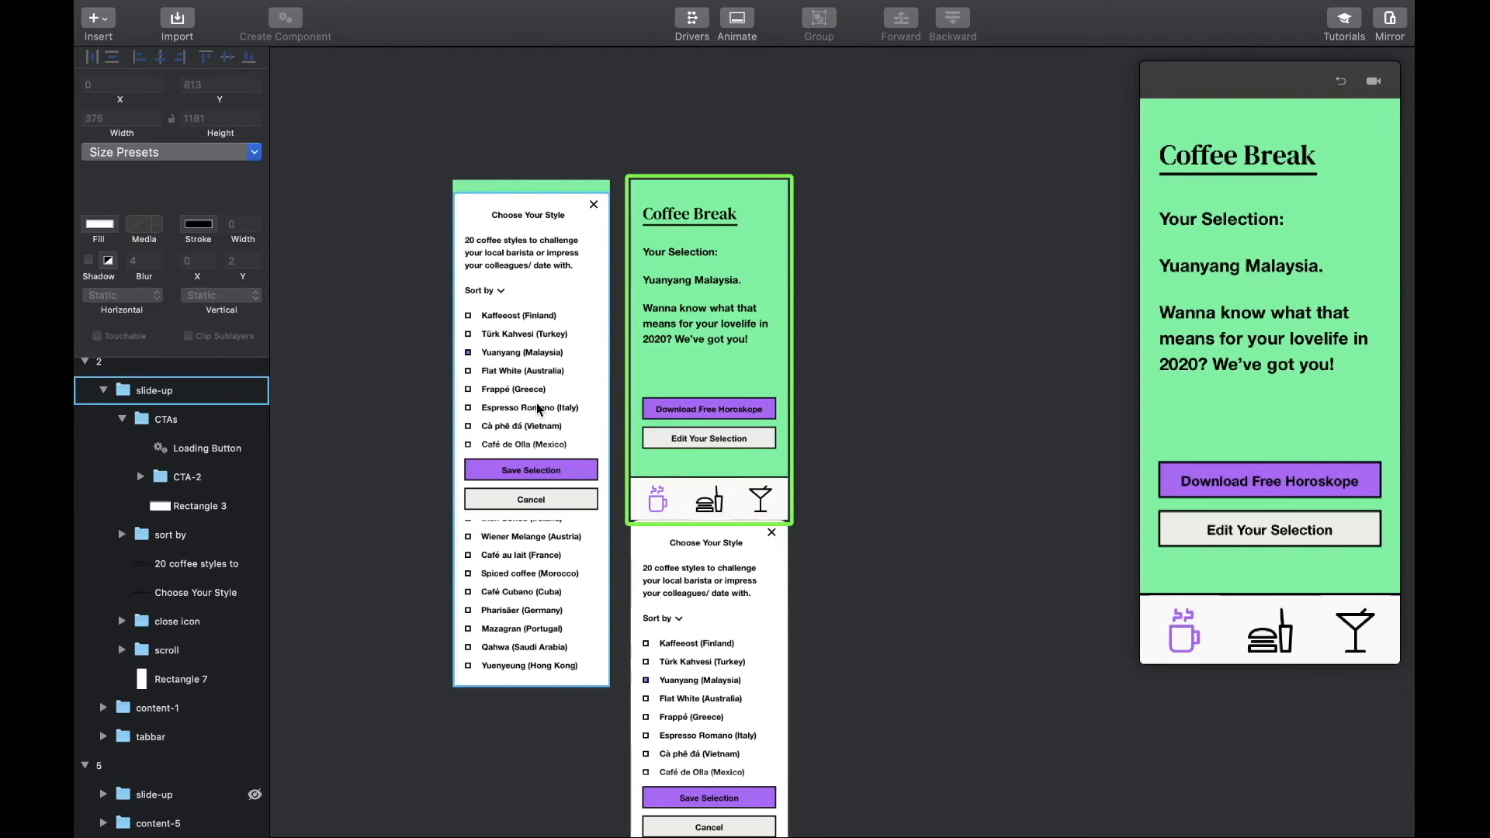
- Open the Loading Button component from artboard 2's slide-up group for editing and select its Saved! artboard
left_click(532, 476)
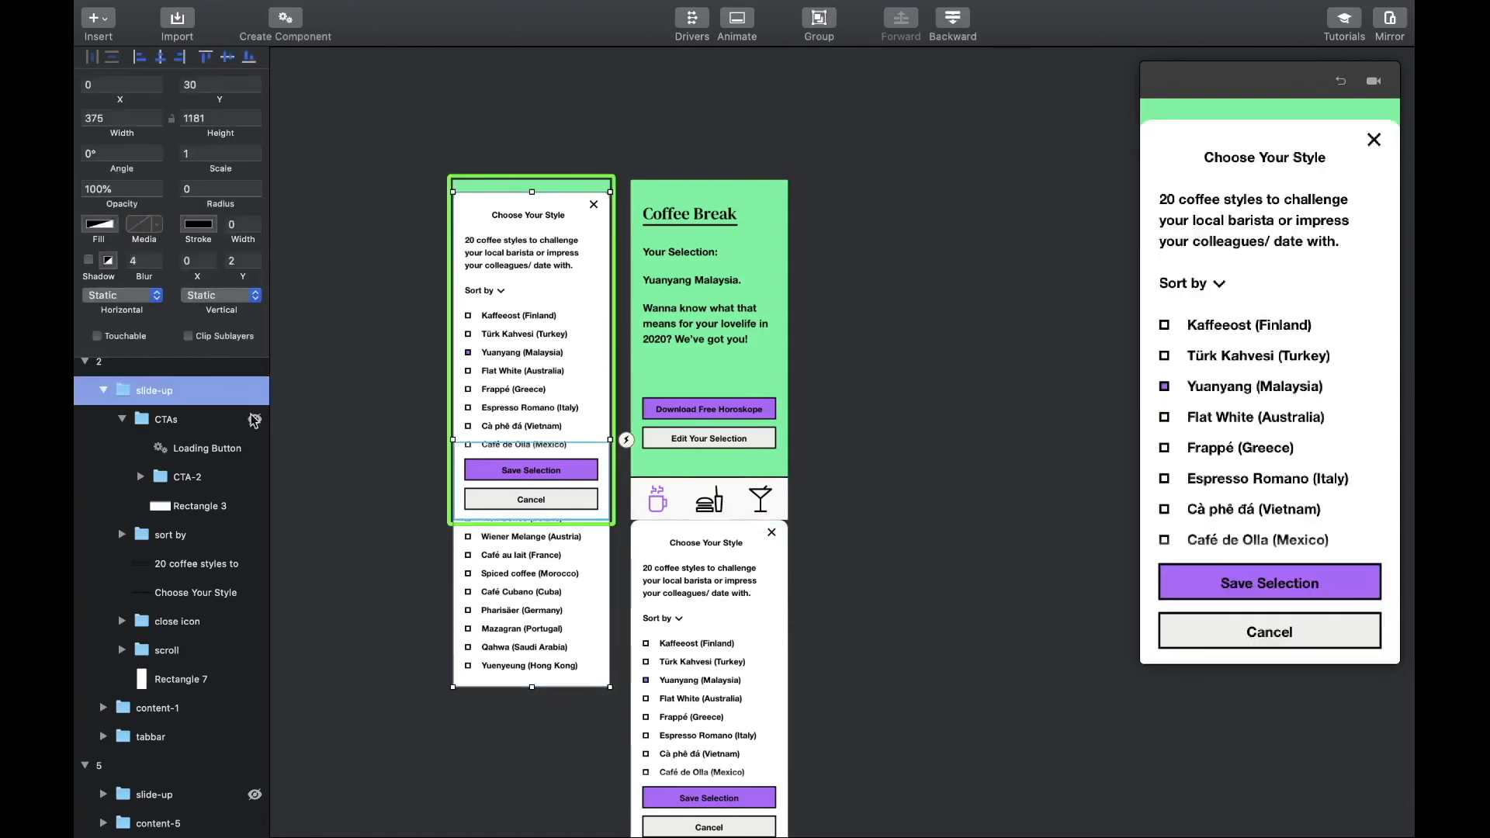
left_click(199, 447)
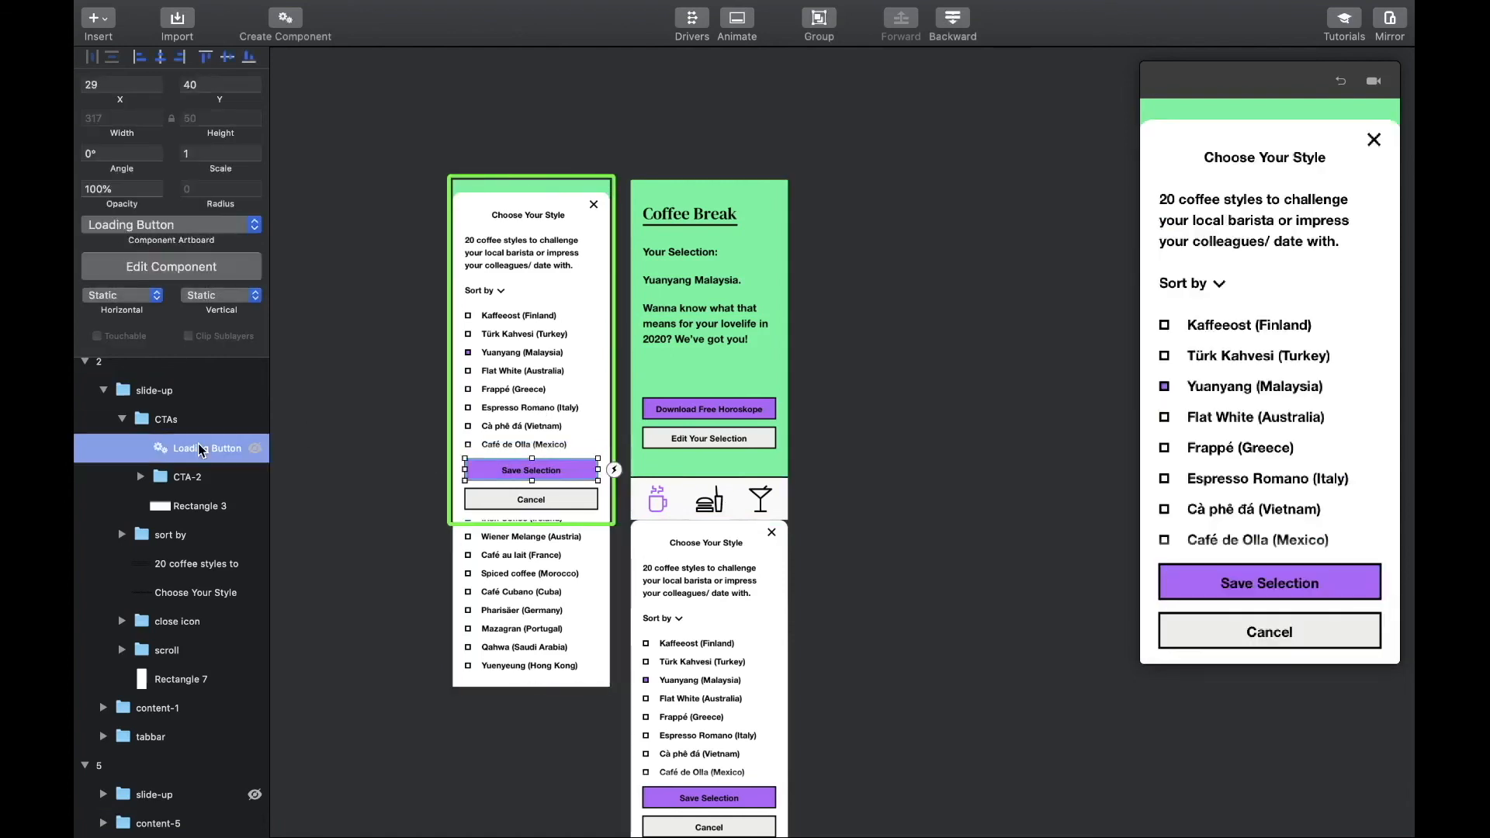
left_click(178, 268)
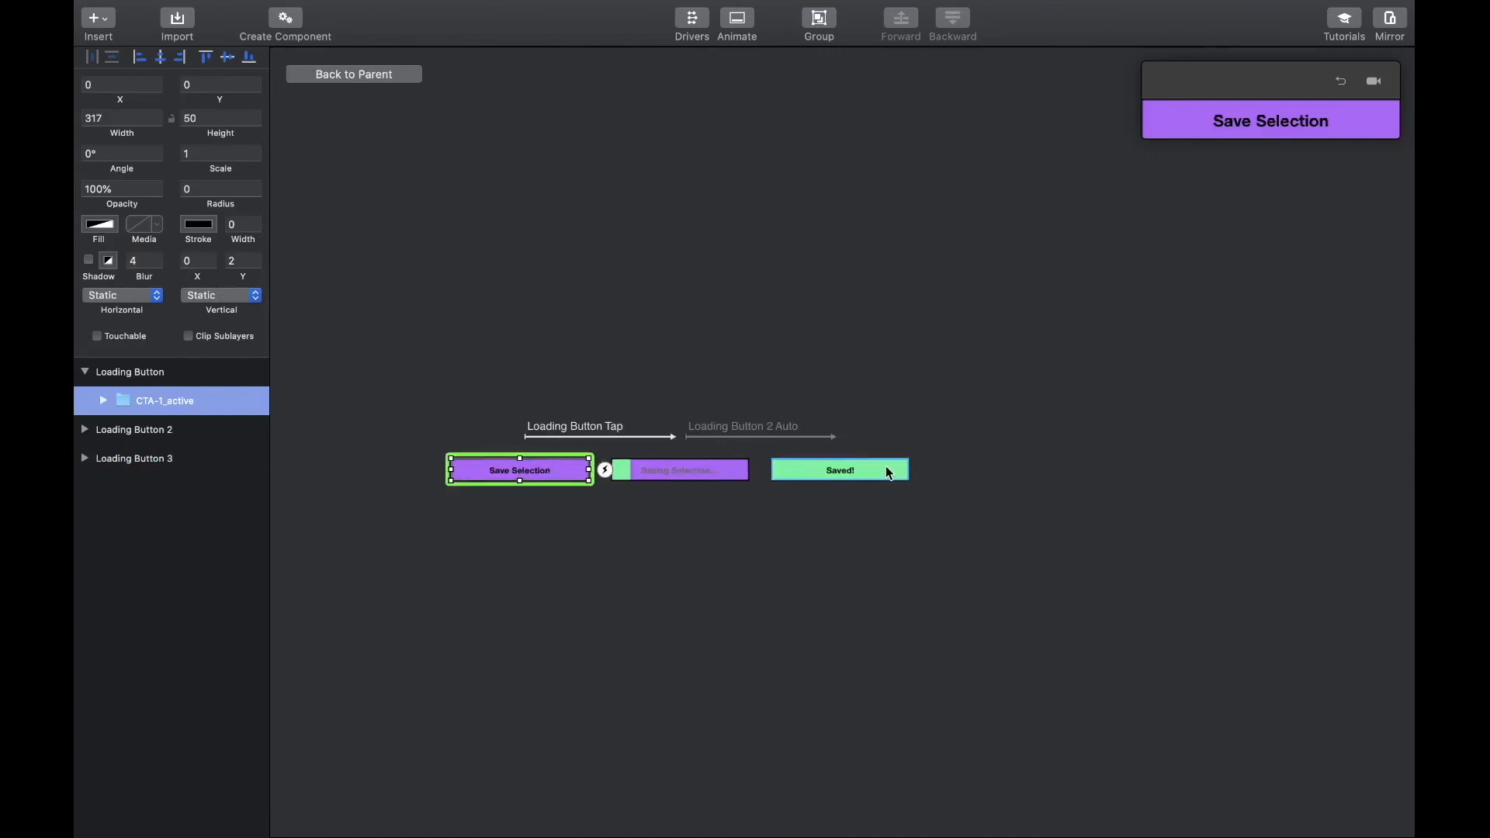
scroll(895, 446, "up", 5)
left_click(905, 498)
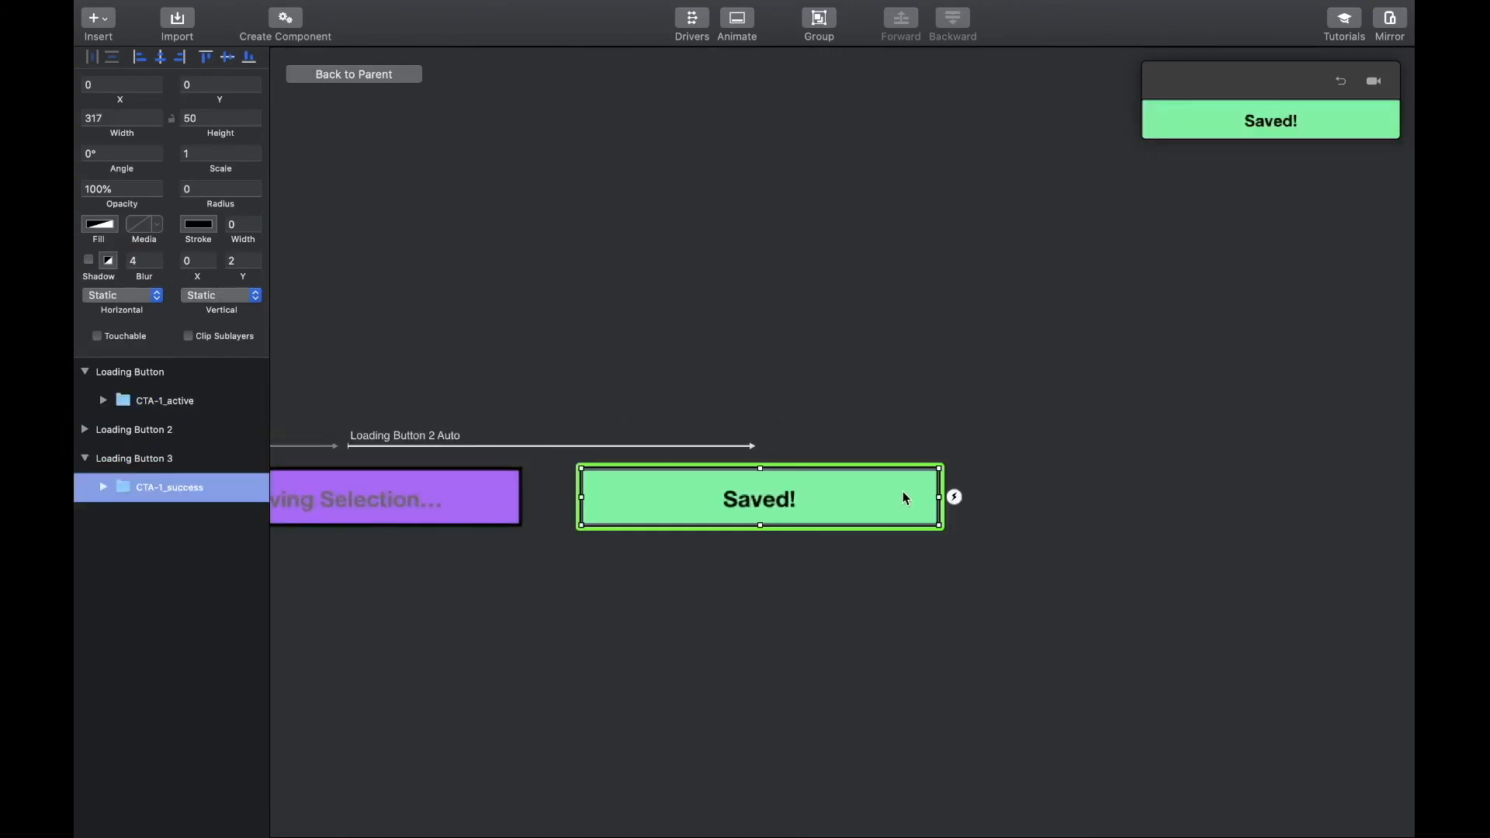
left_click(156, 460)
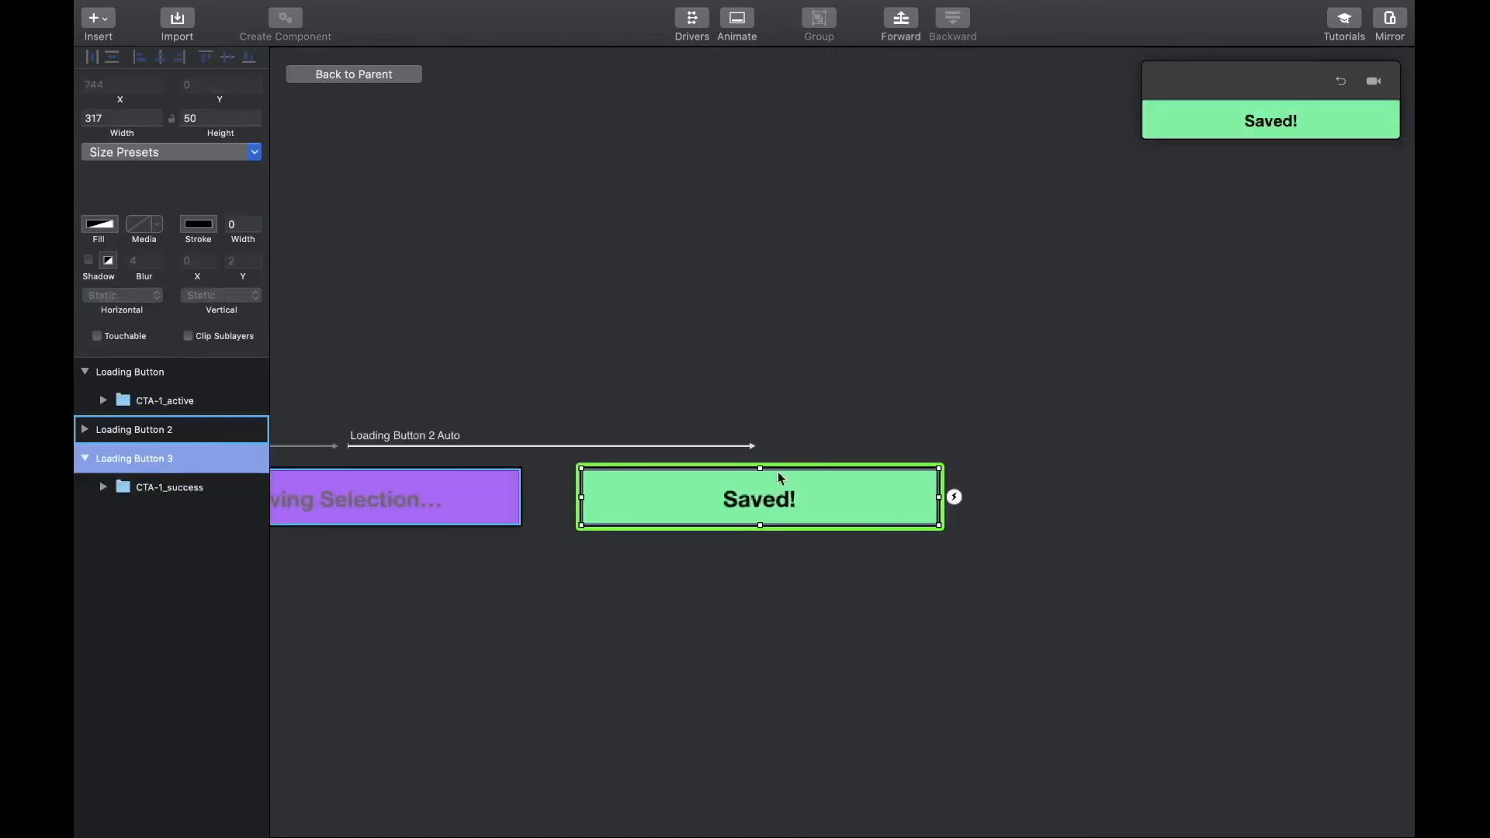
- Add an Auto transition from the Saved! artboard routed up to parent artboard 5, and test Save Selection in the preview
left_click(955, 497)
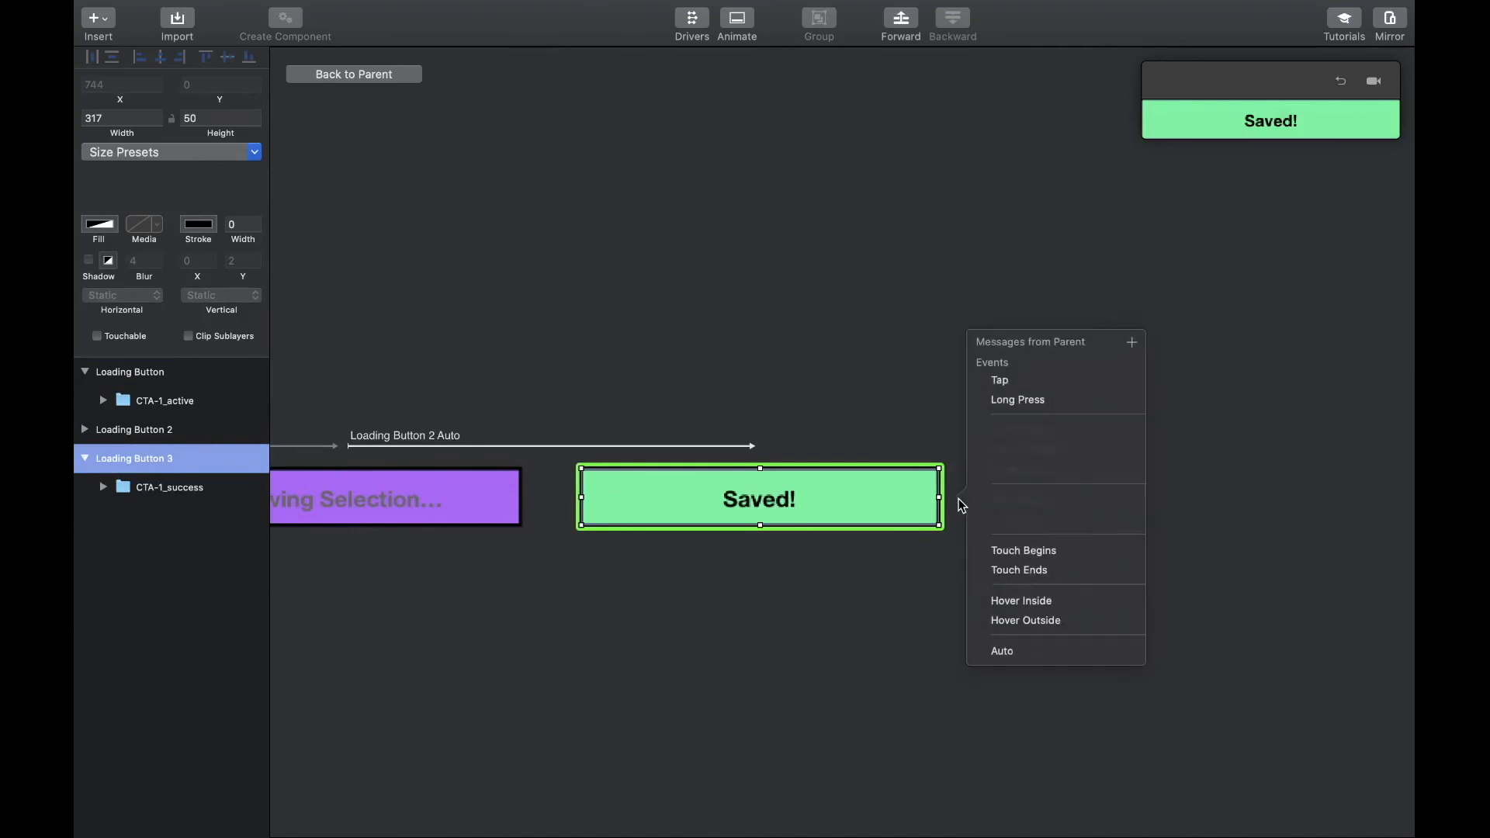
left_click(1026, 655)
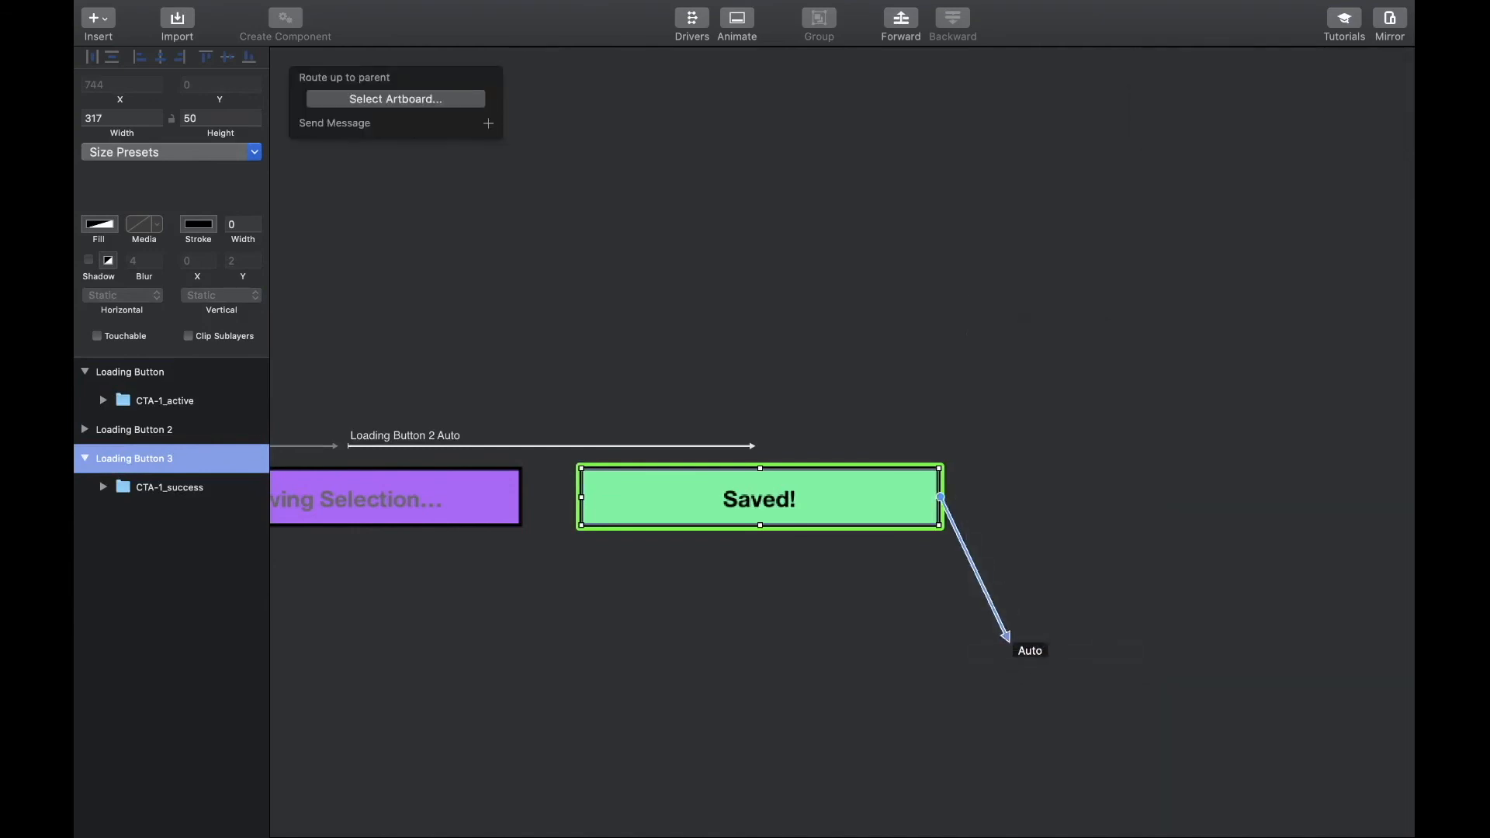
left_click(427, 101)
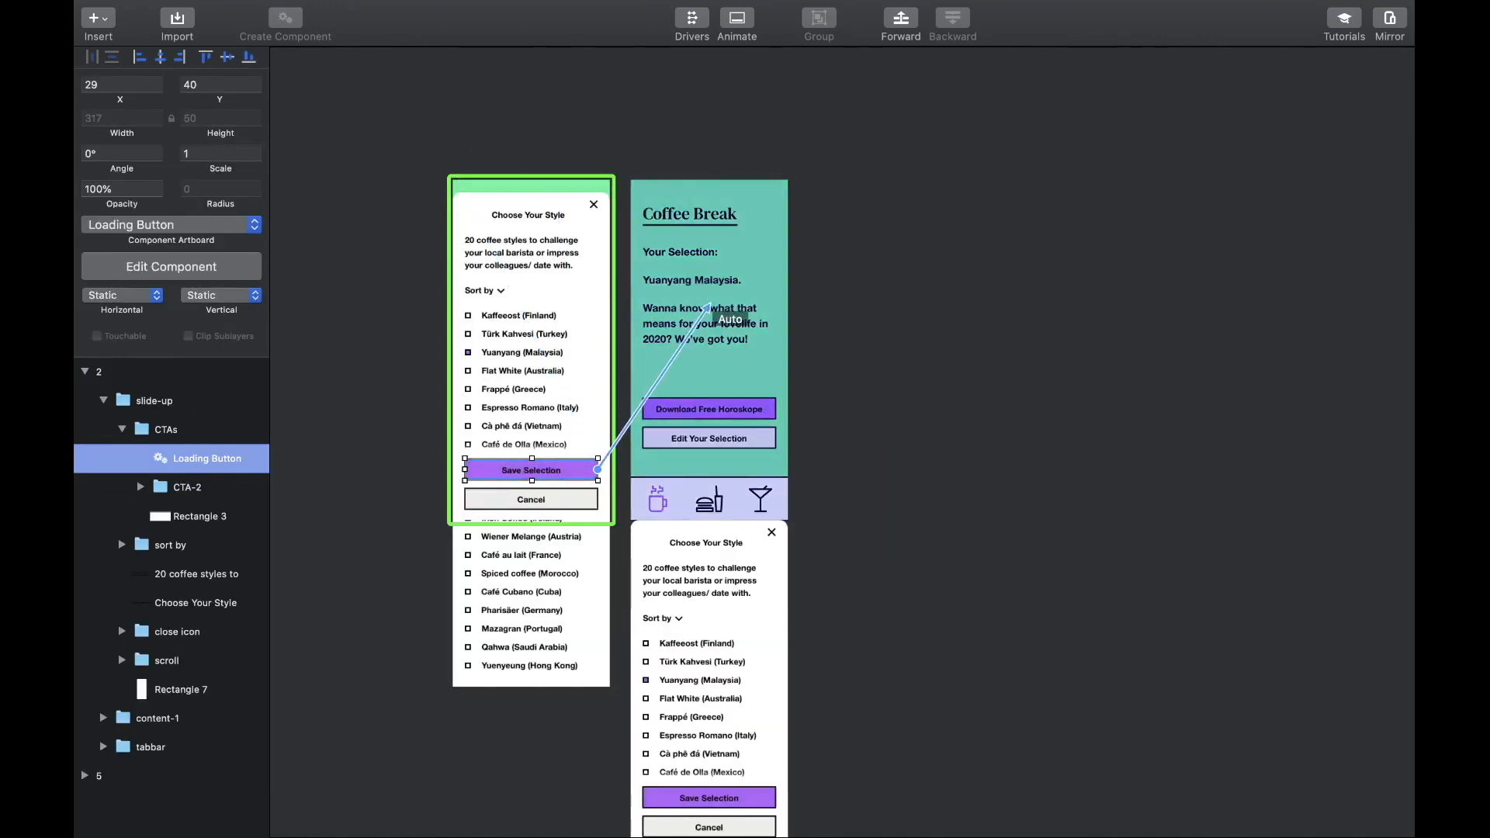
left_click(709, 309)
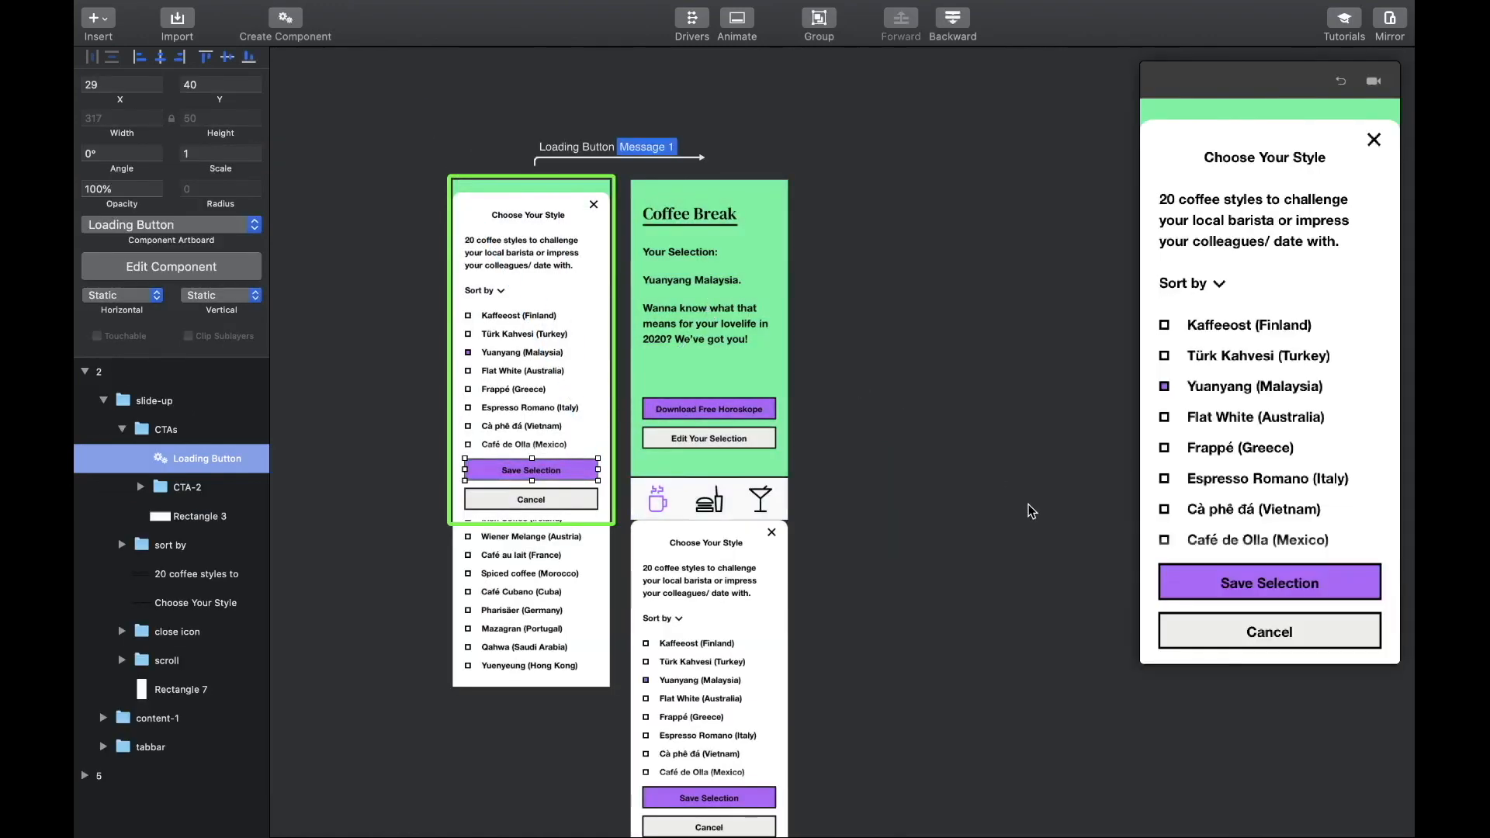
left_click(1315, 583)
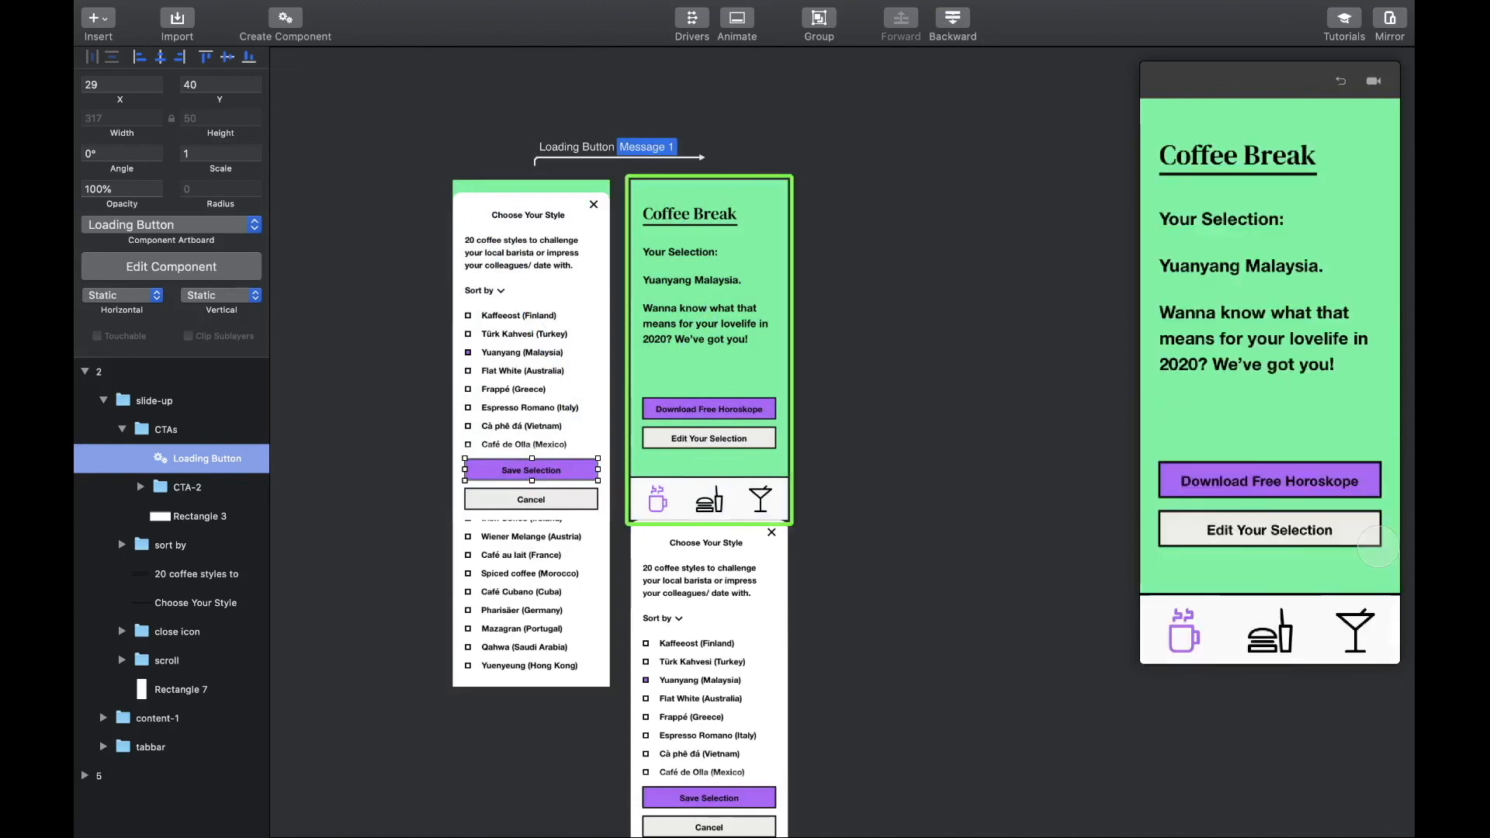
- Lengthen the slide-up Center Y animation in the Loading Button message transition to 1s, and replay Save Selection in the preview
left_click(575, 147)
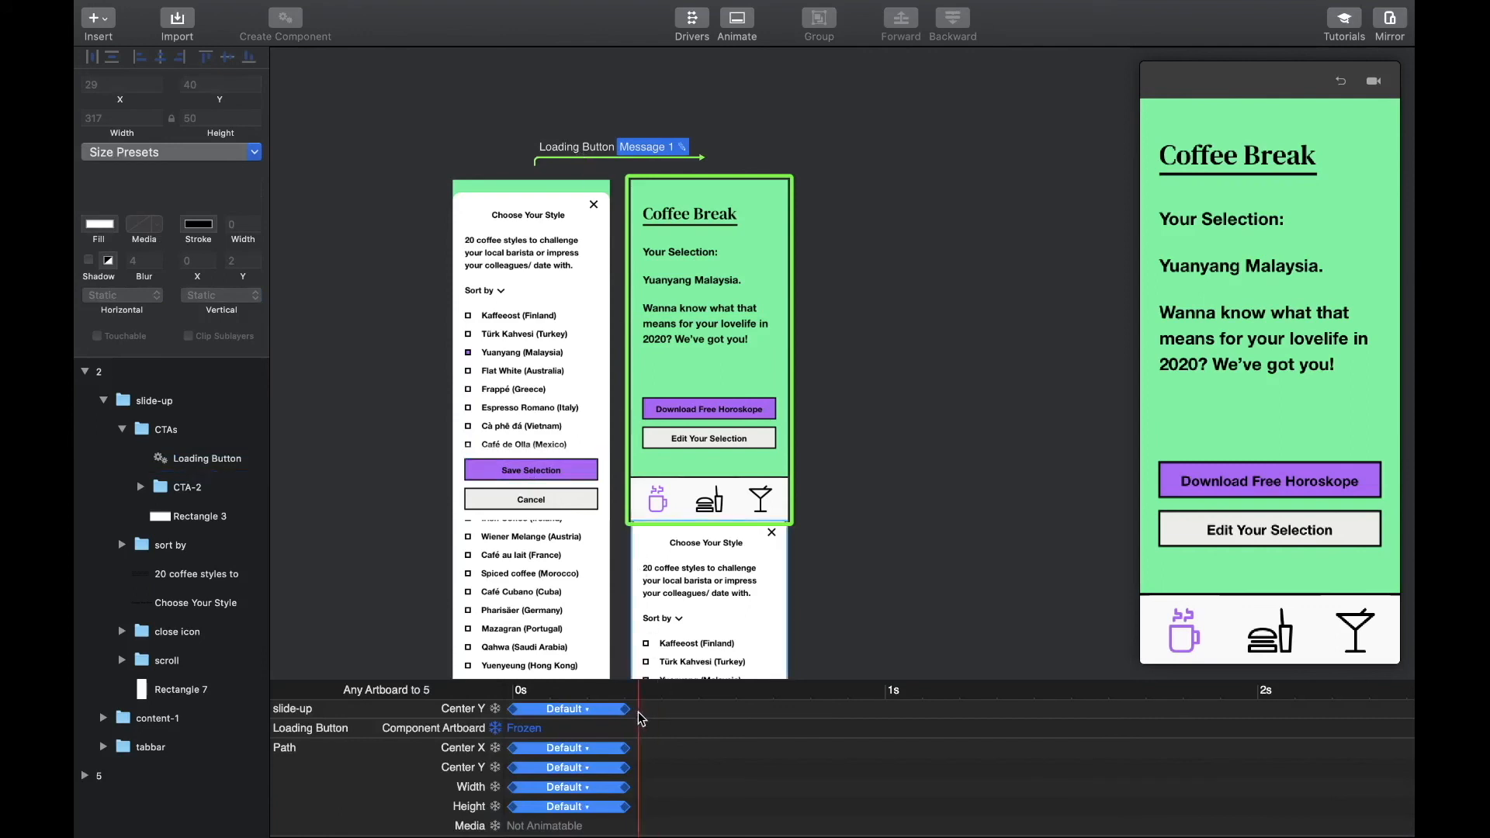
left_click_drag(628, 709, 898, 712)
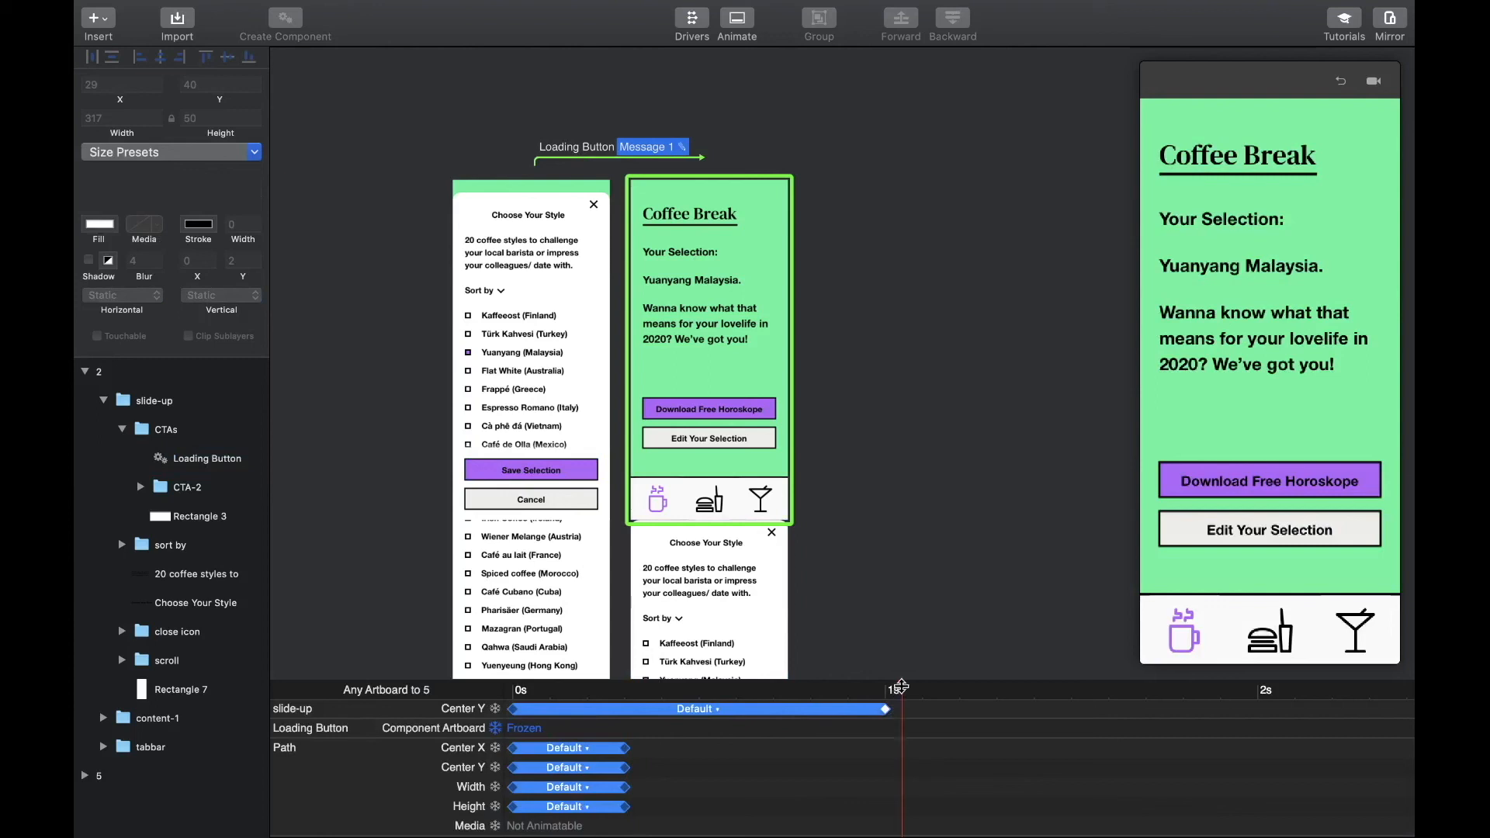
left_click(1339, 81)
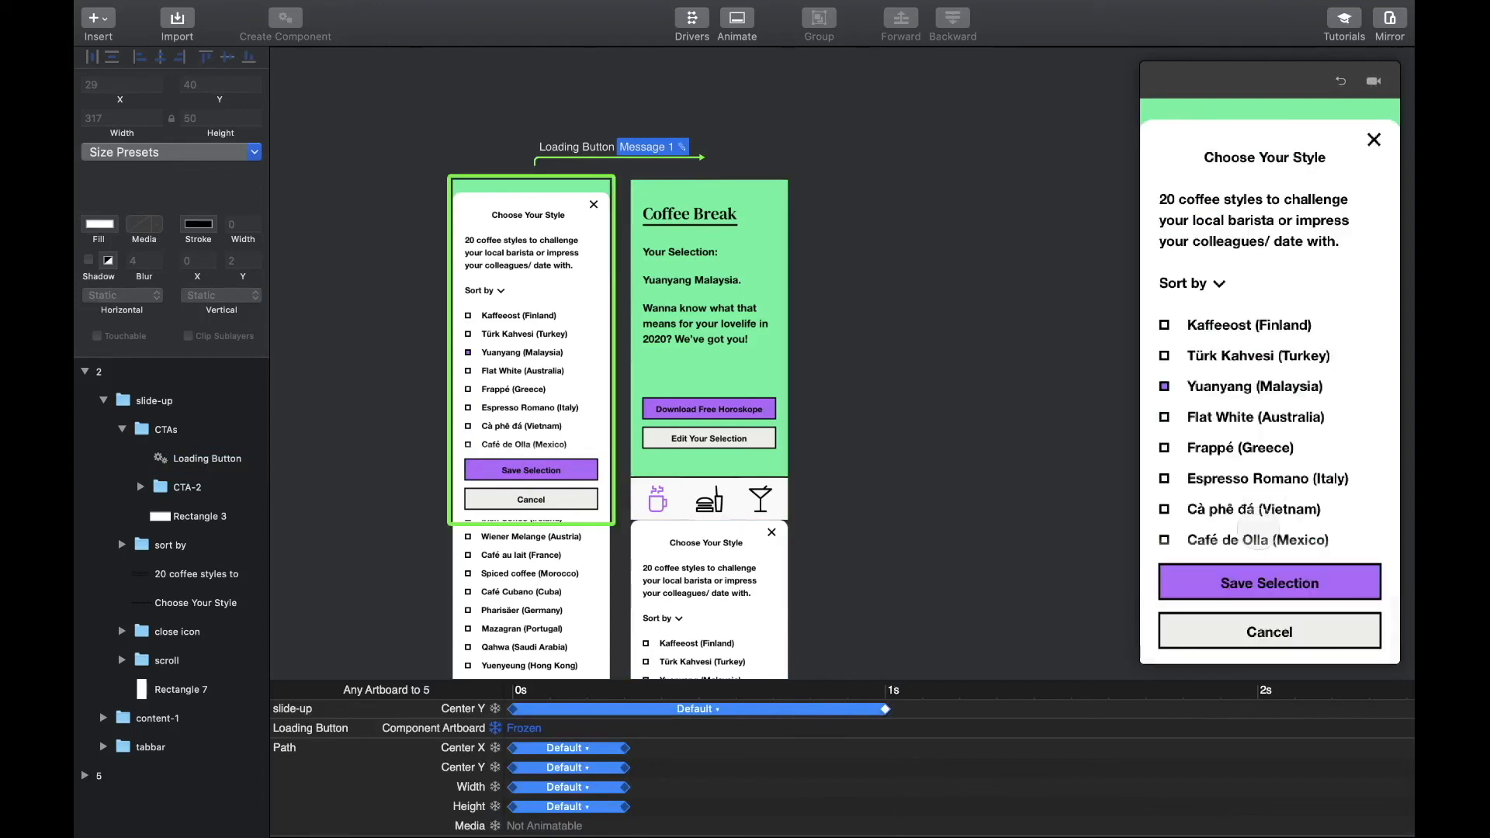
left_click(1255, 581)
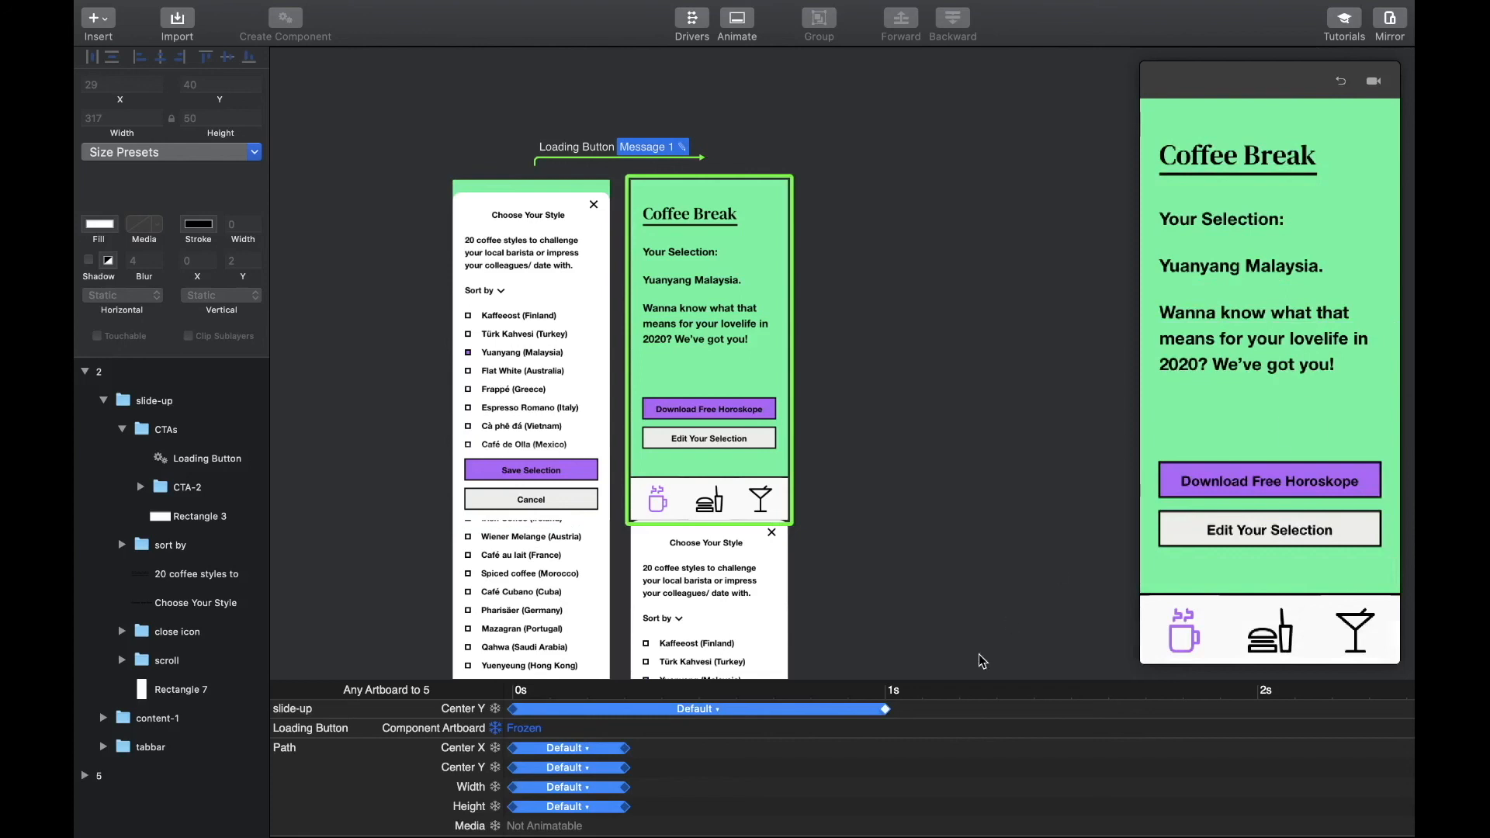
- Adjust the slide-up Center Y animation to start at about 0.5s and end at 1s
left_click_drag(885, 709, 702, 720)
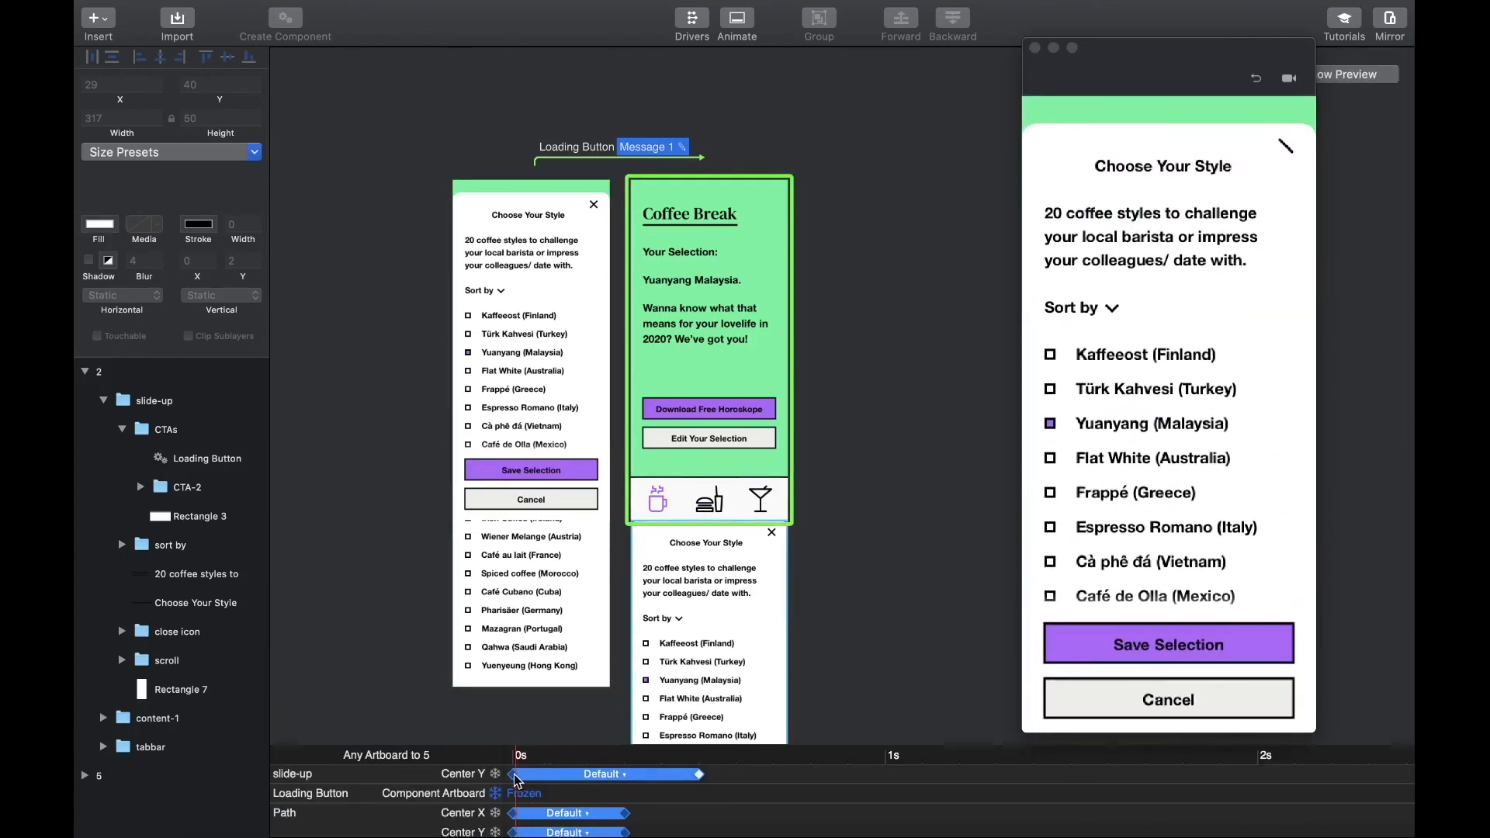
left_click_drag(512, 775, 892, 779)
left_click_drag(635, 779, 687, 779)
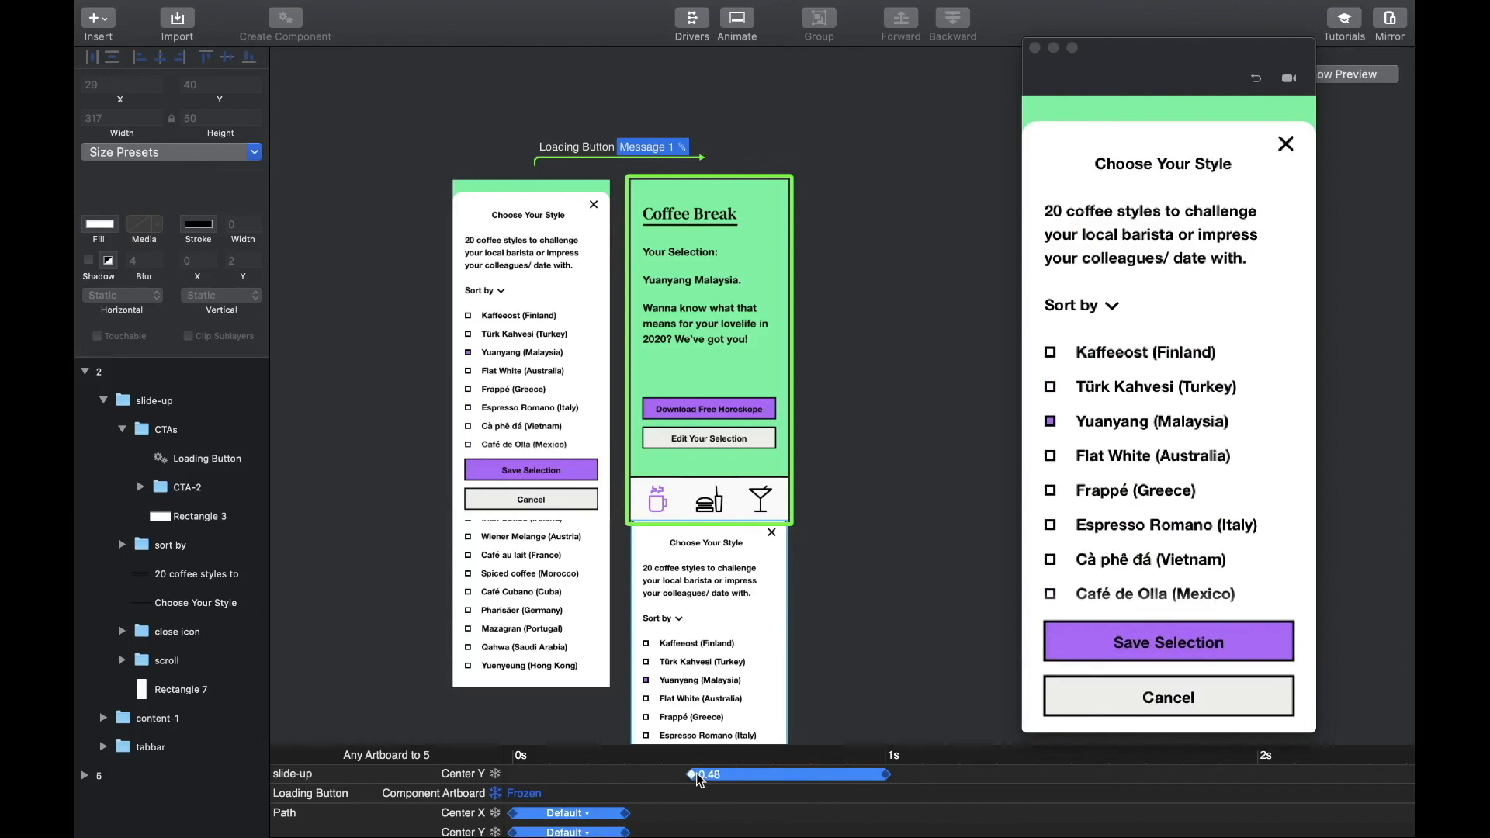
left_click_drag(702, 775, 702, 774)
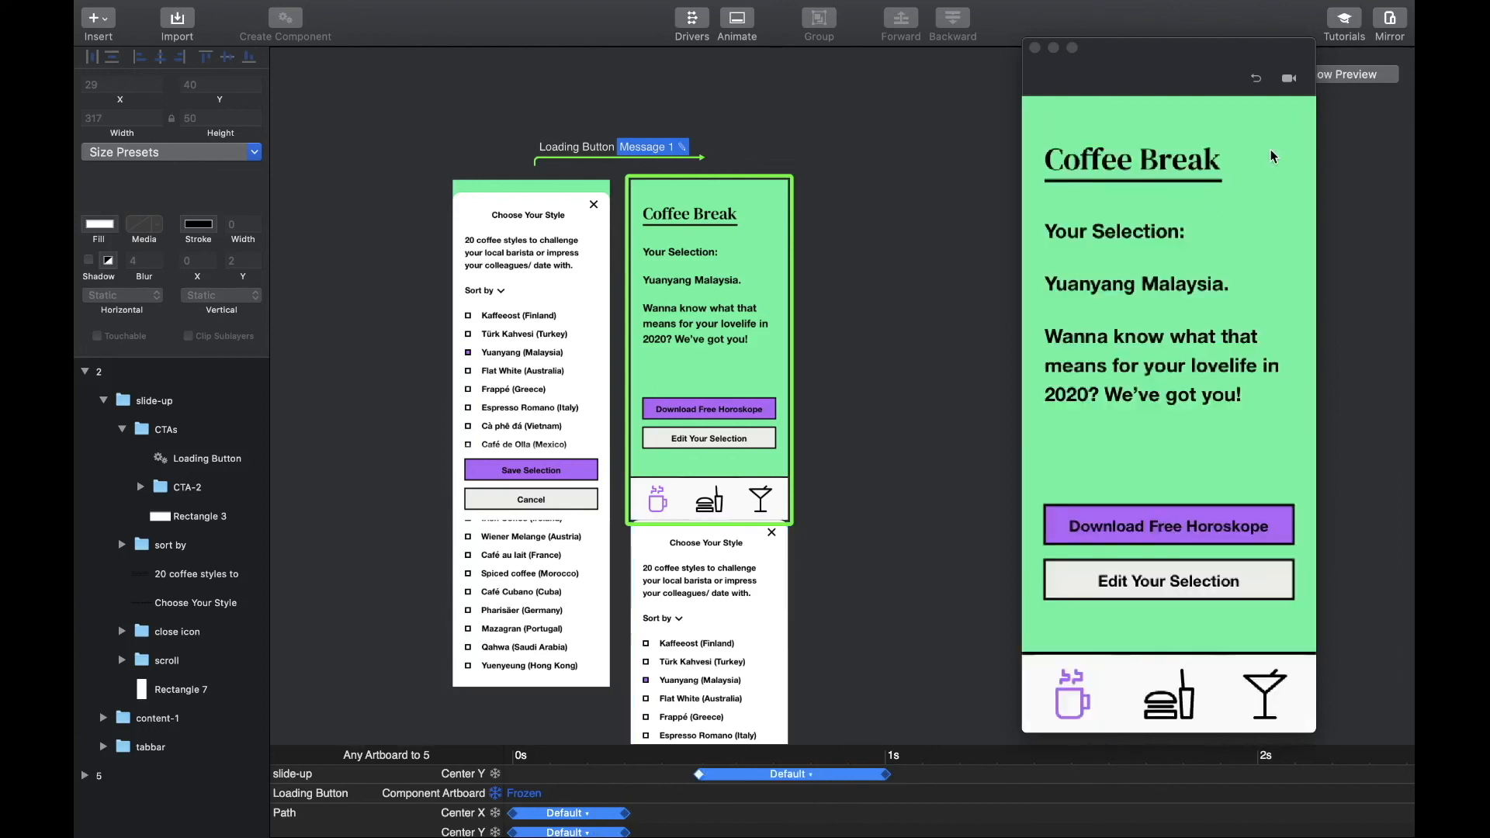
- Restart the preview, run the Save Selection flow, and stop the preview recording to bring up its export settings
left_click(1255, 77)
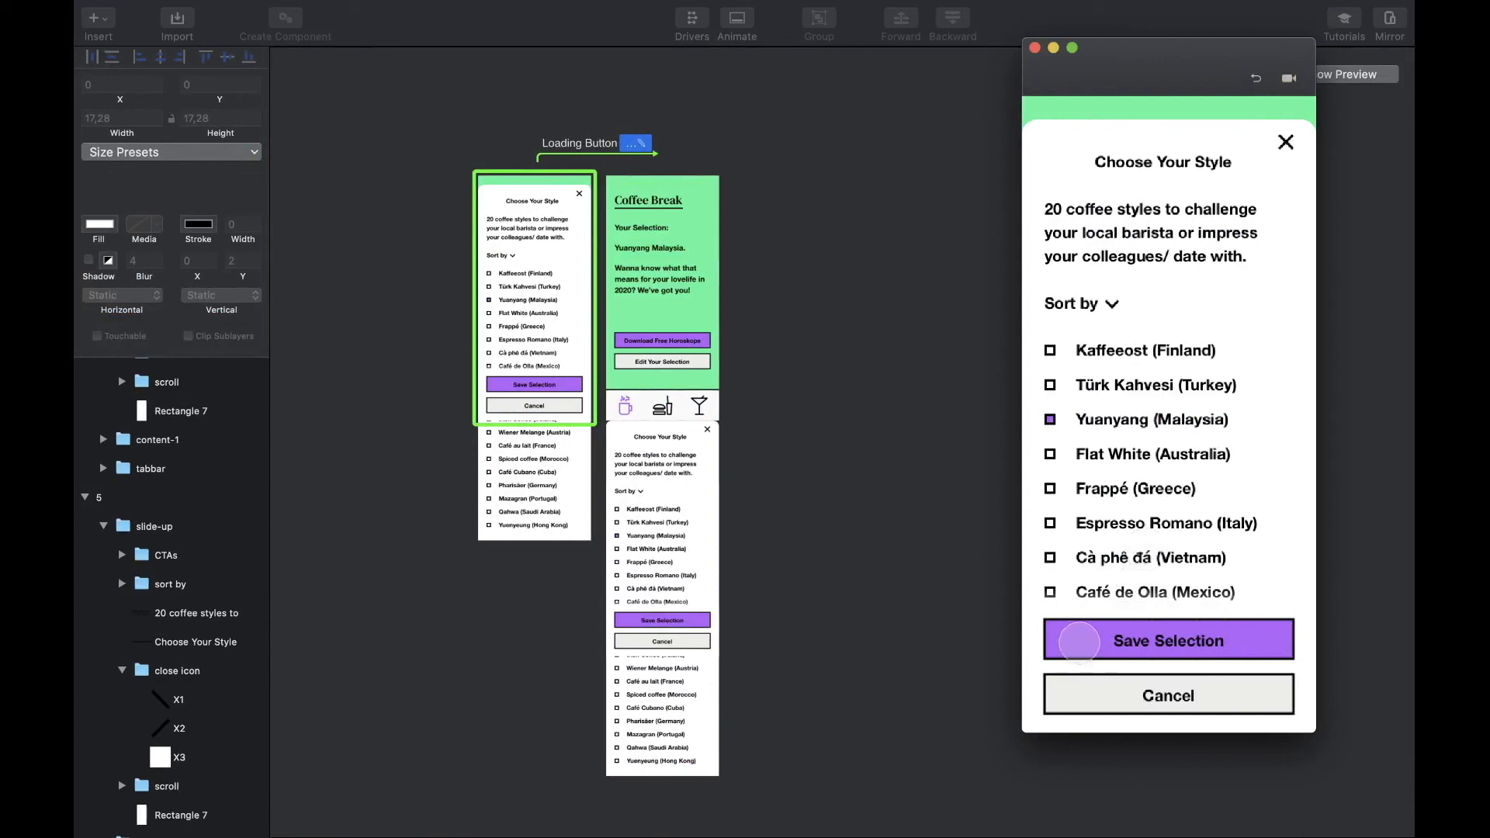
left_click(1075, 641)
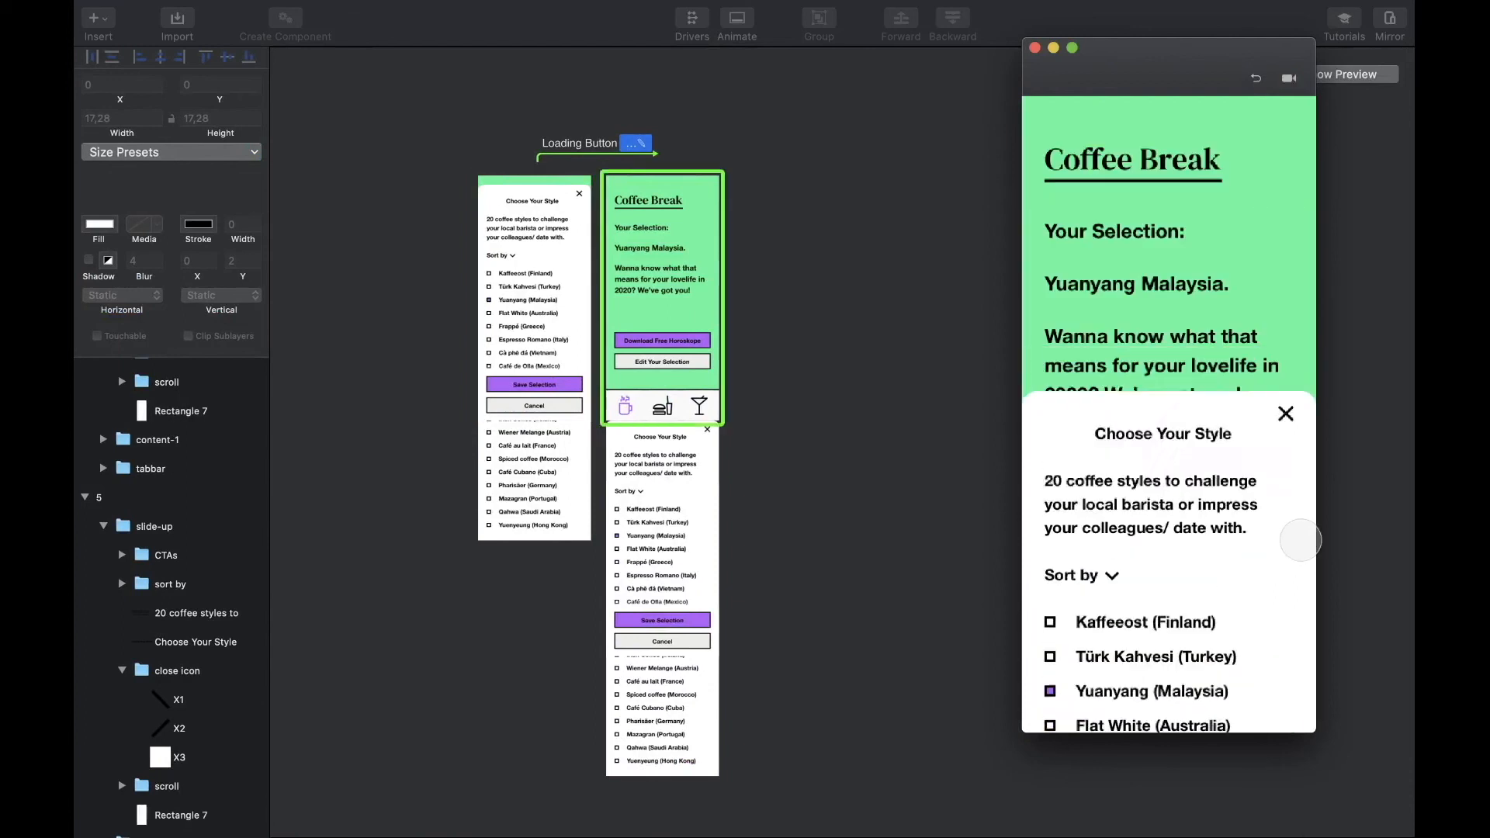
left_click(1287, 79)
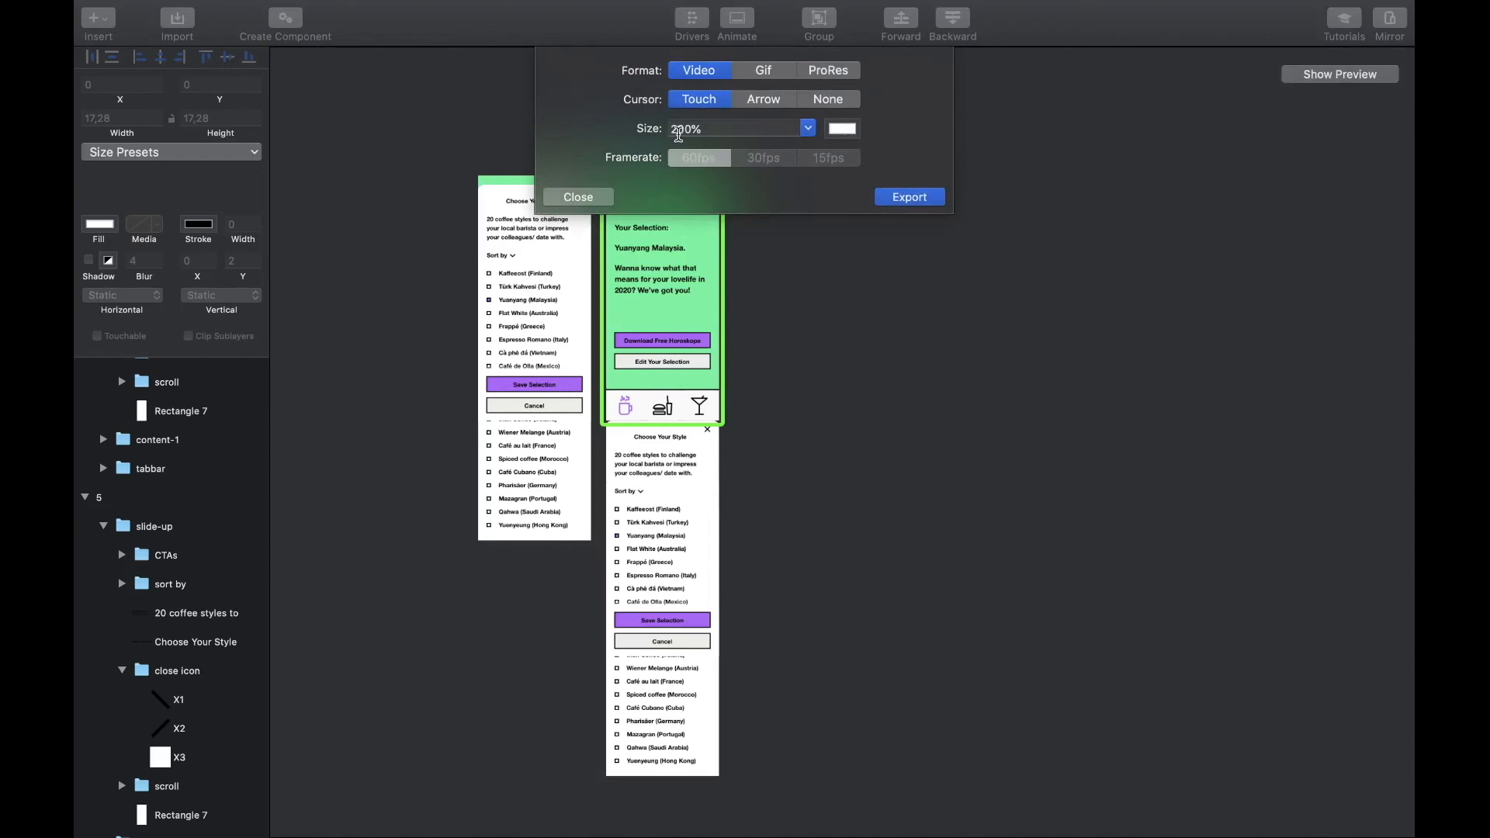